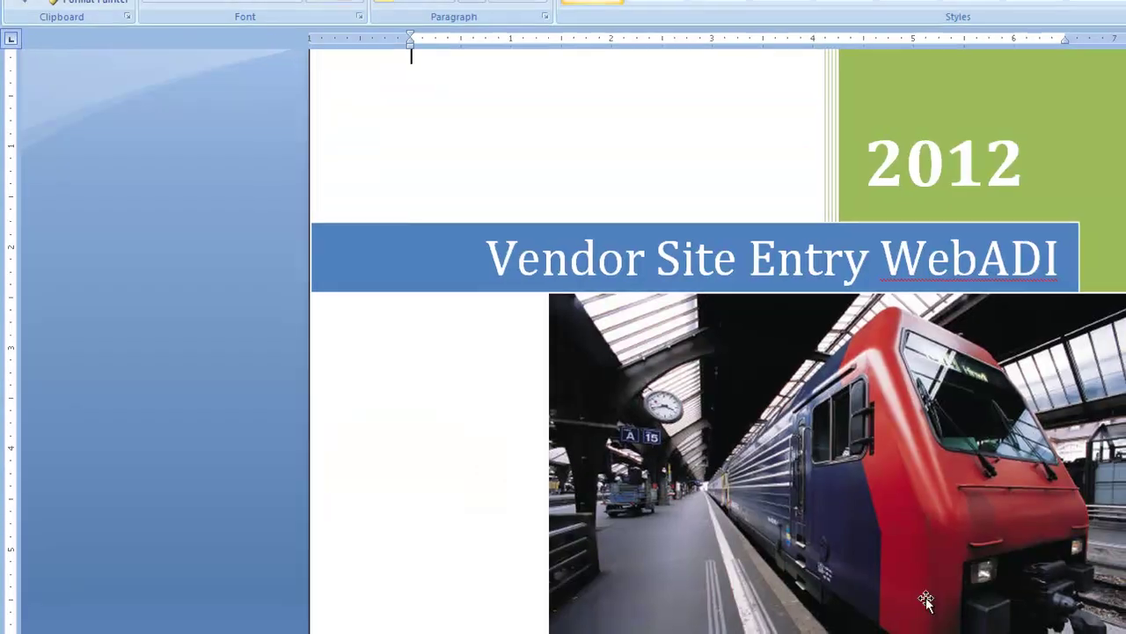
- Copy the example Integrator Name from guide section 4.1 and return to the integrator form
scroll(998, 352, "down", 20)
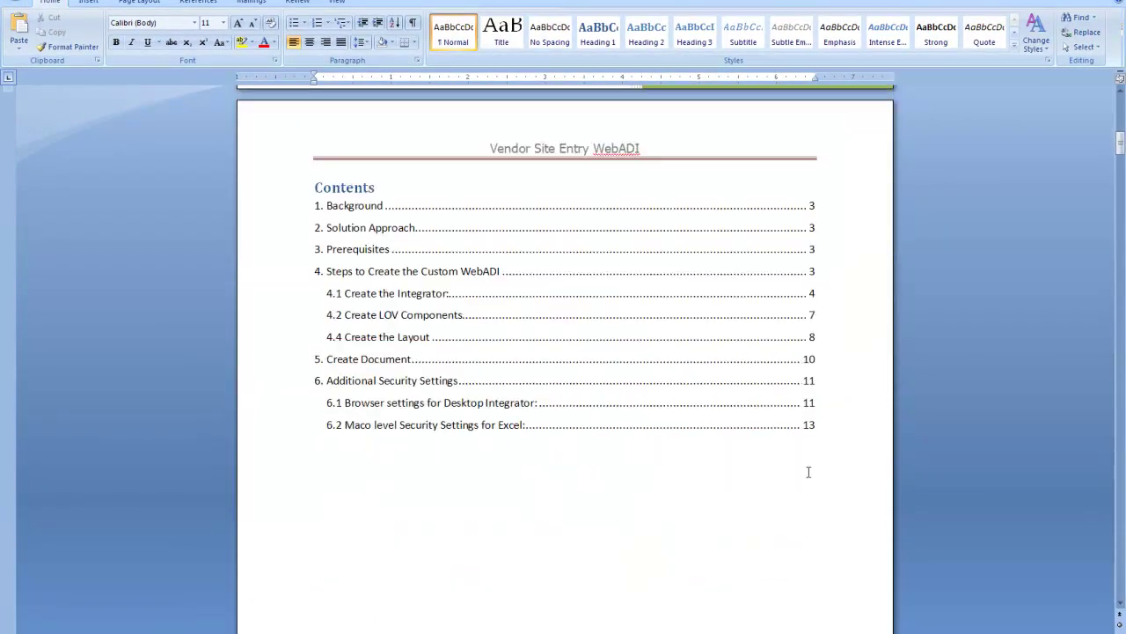
scroll(717, 475, "down", 16)
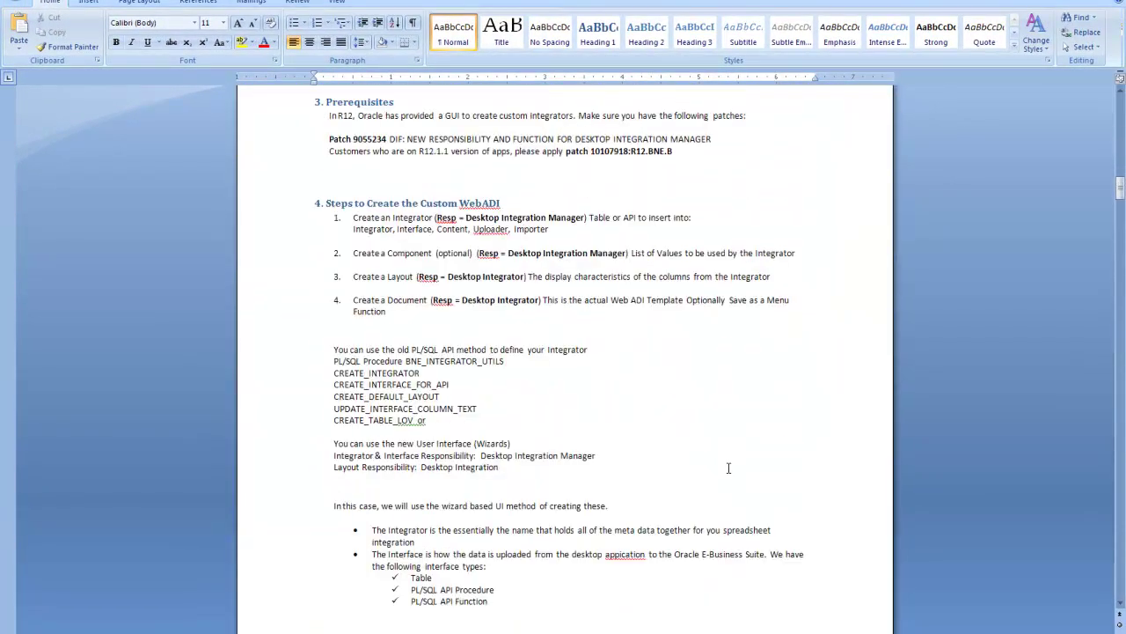
scroll(727, 476, "down", 5)
scroll(727, 475, "down", 12)
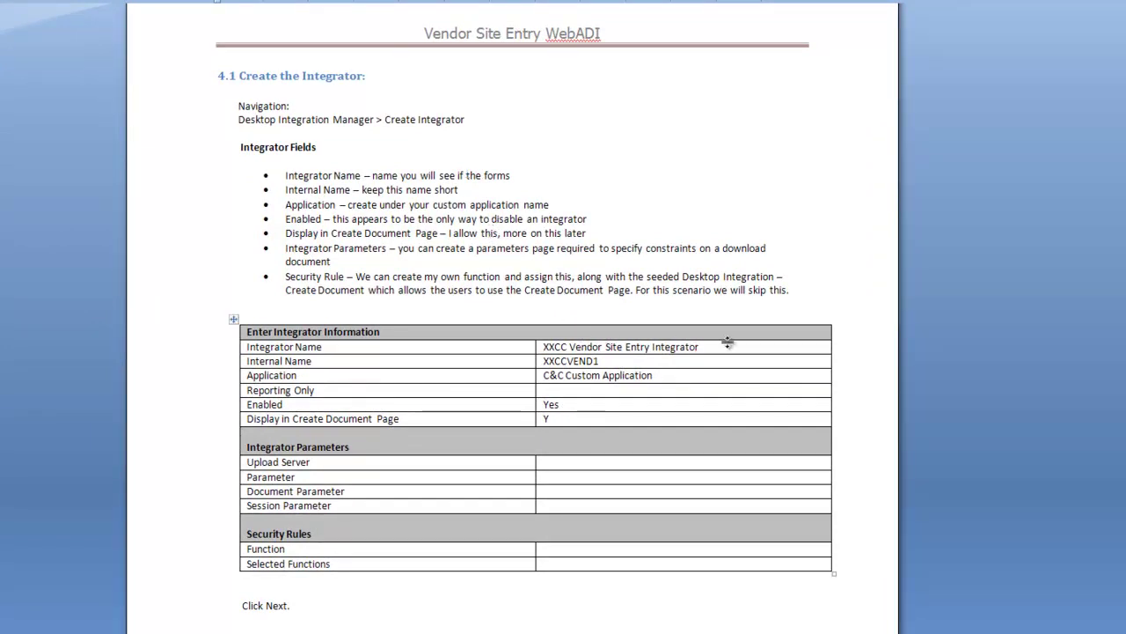
left_click_drag(718, 347, 556, 352)
key("ctrl+c")
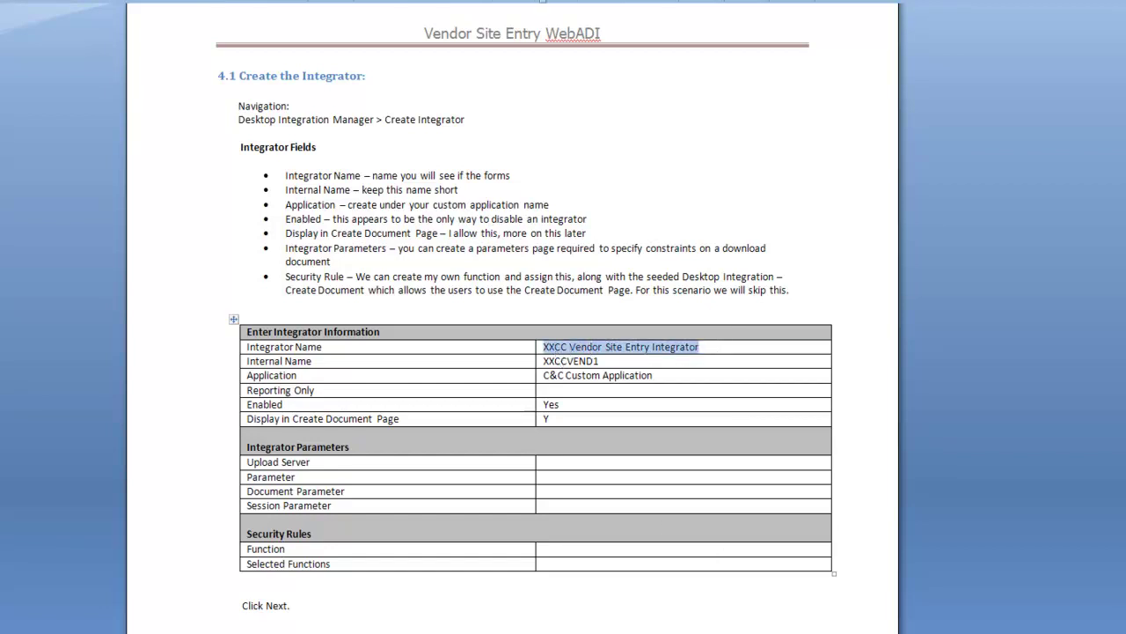
key("alt+Tab")
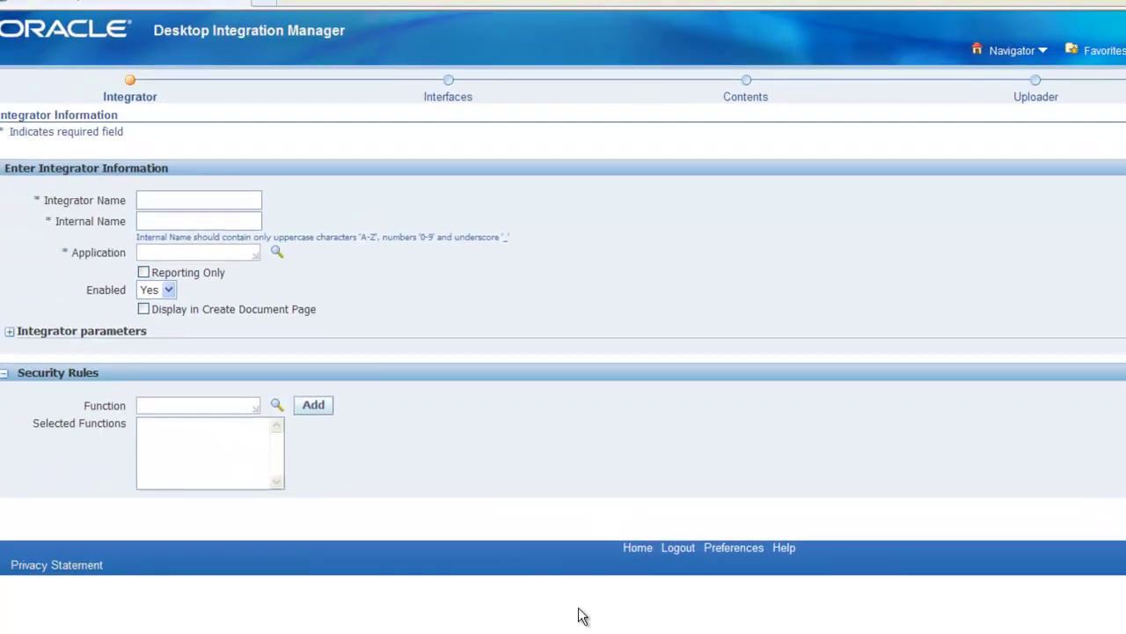
- Paste the integrator name and replace its XXCC prefix with 'Training'
left_click(204, 211)
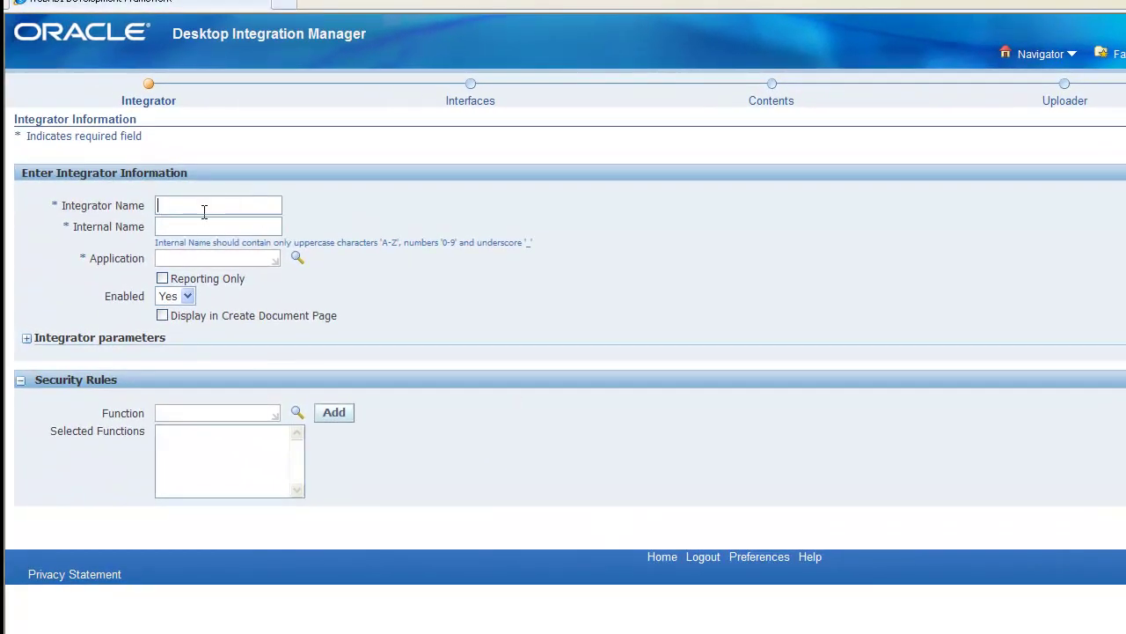
key("ctrl+v")
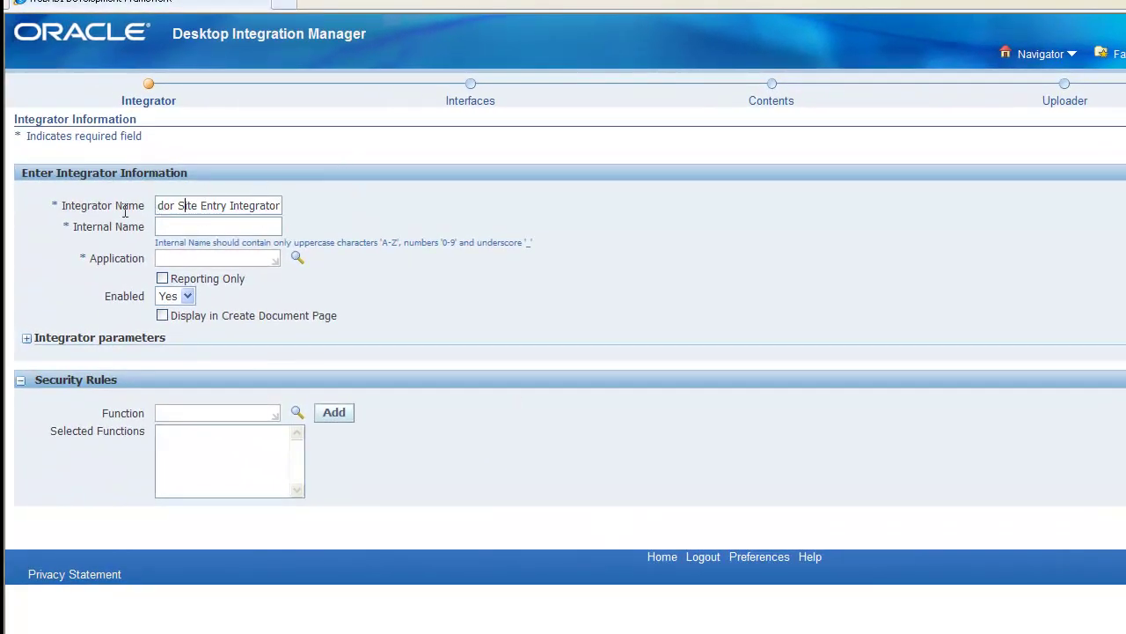
key("shift+Home")
left_click(183, 205)
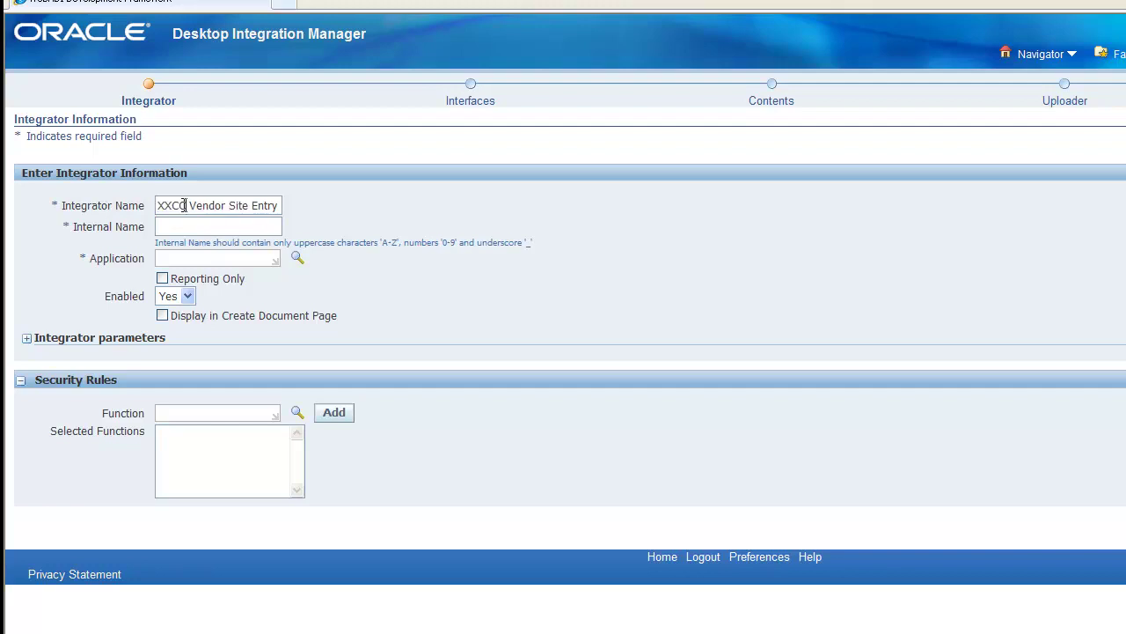
left_click_drag(183, 205, 123, 204)
type("Tr")
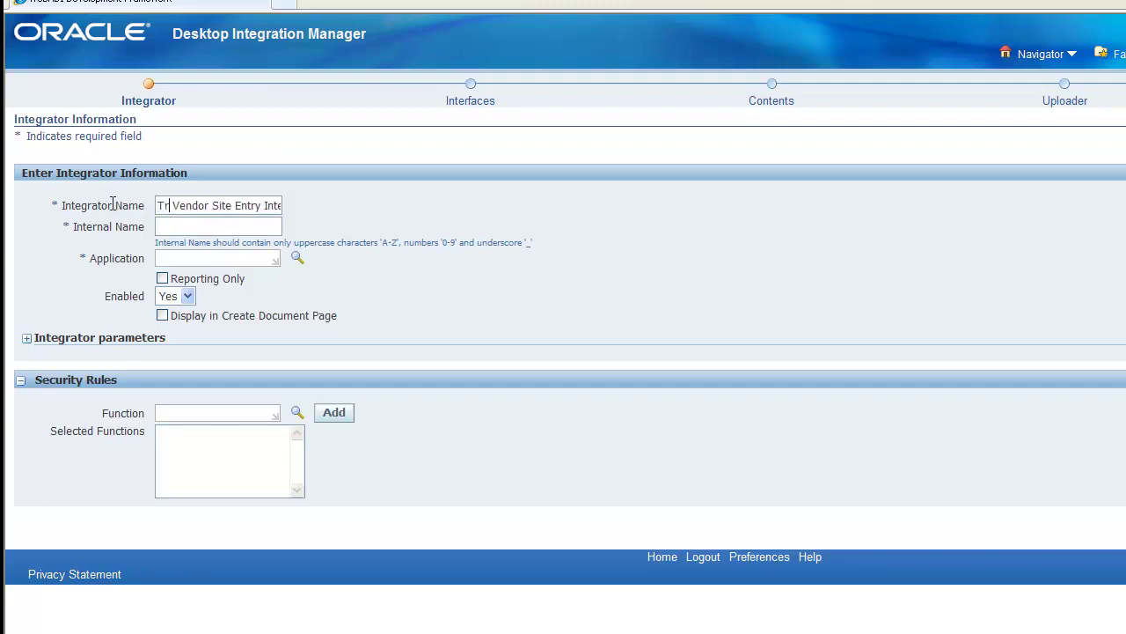
type("aining")
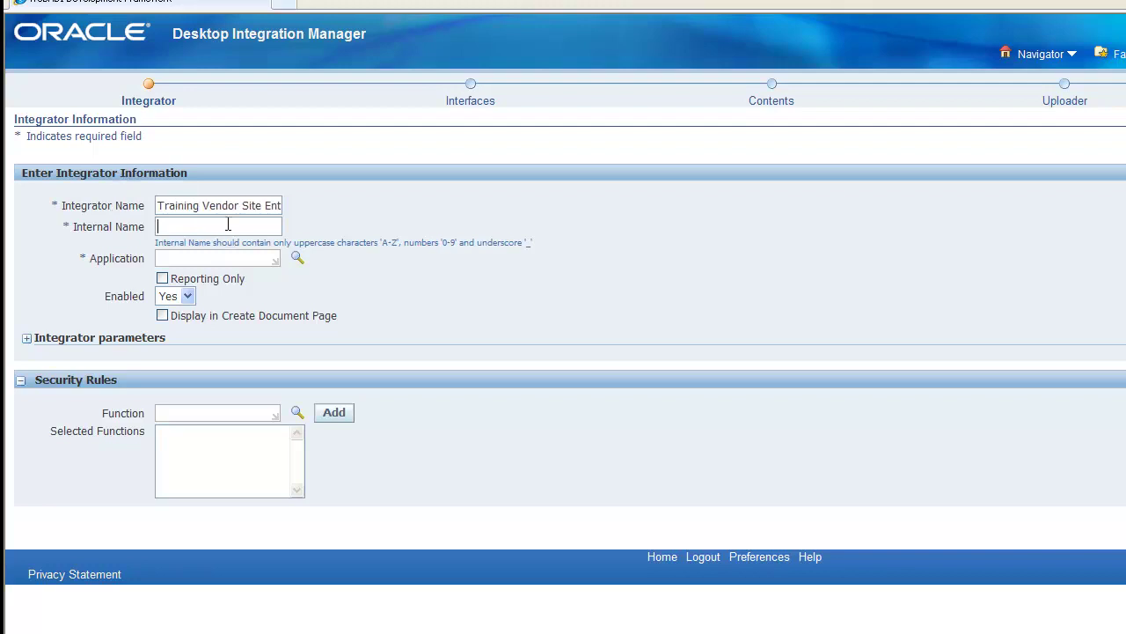
- Set Internal Name to XXTRVEND1 and Application to C&C Custom Application
key("alt+Tab")
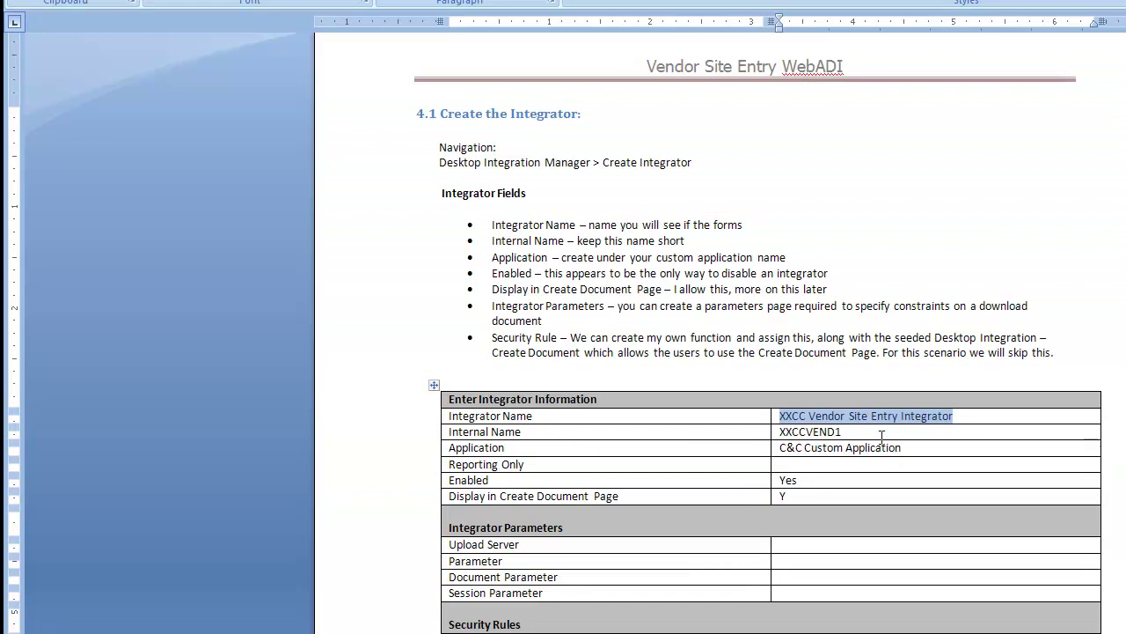
left_click_drag(846, 432, 780, 432)
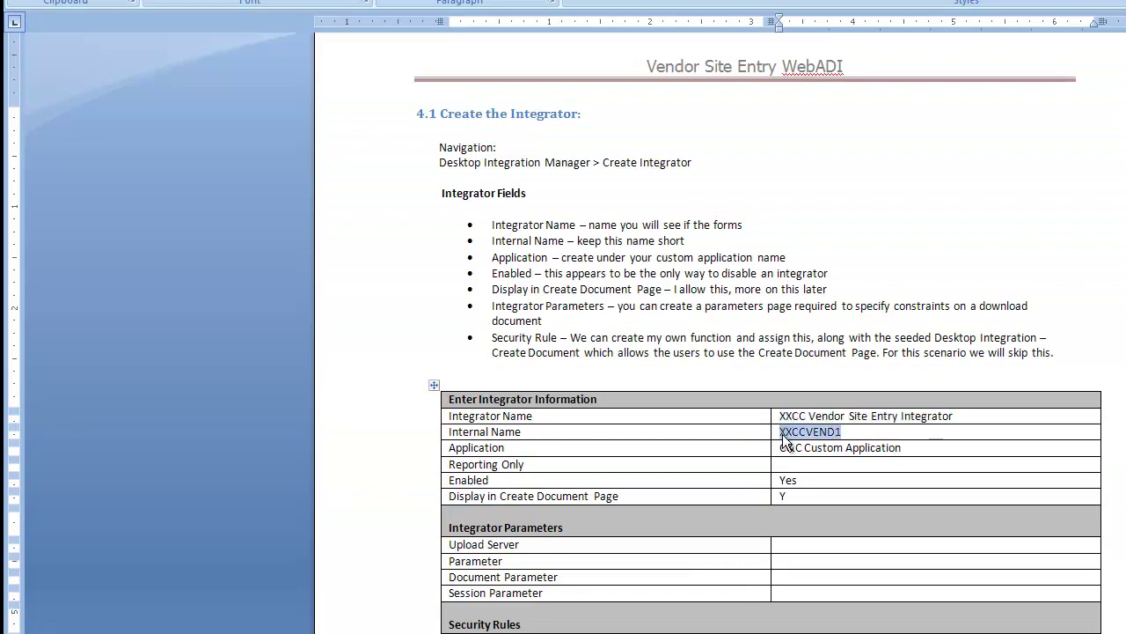
key("alt+Tab")
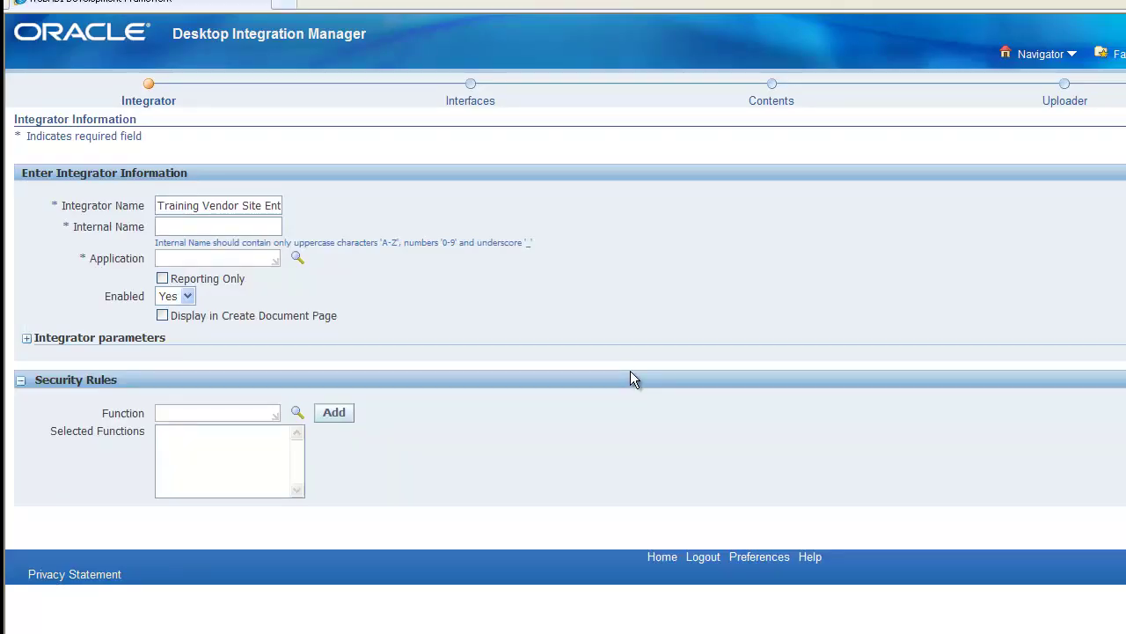
type("xx")
key("BackSpace")
key("BackSpace")
type("XXT")
type("R")
type("VEND1")
type("C")
type("&C")
key("Tab")
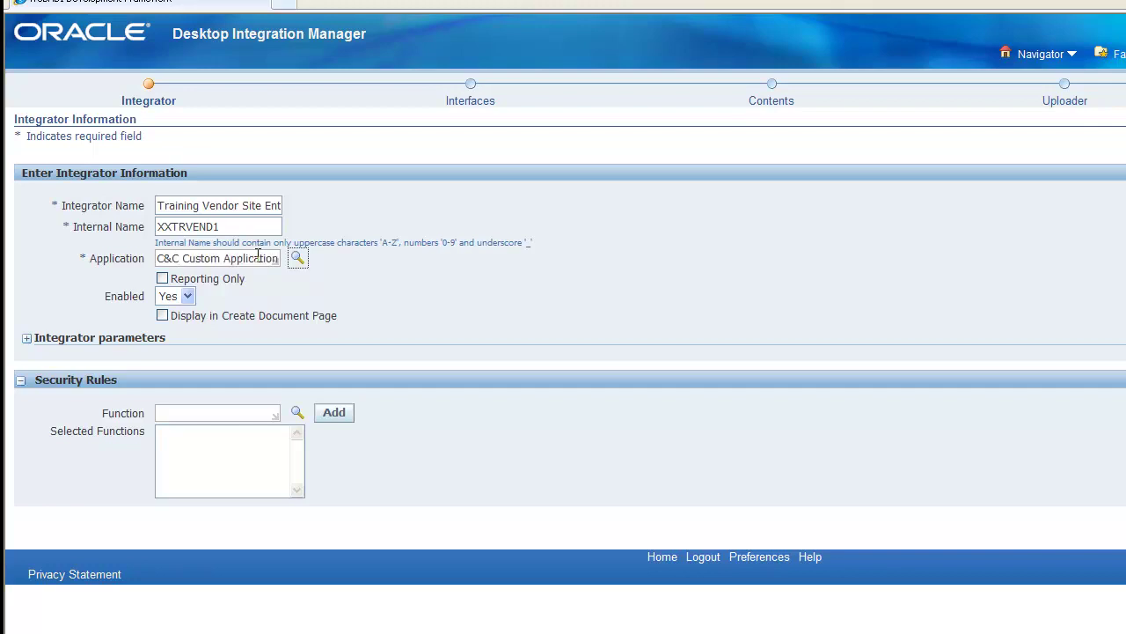
- Enable Display in Create Document Page for the Training Vendor Site Entry Integrator
left_click(162, 318)
left_click(162, 317)
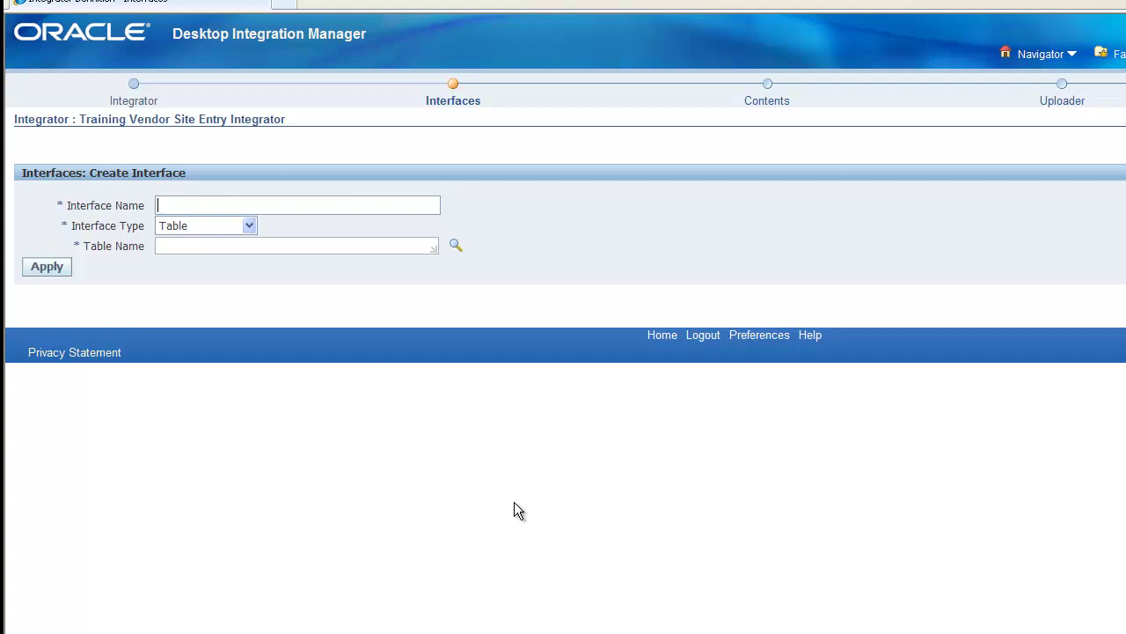
key("alt+Tab")
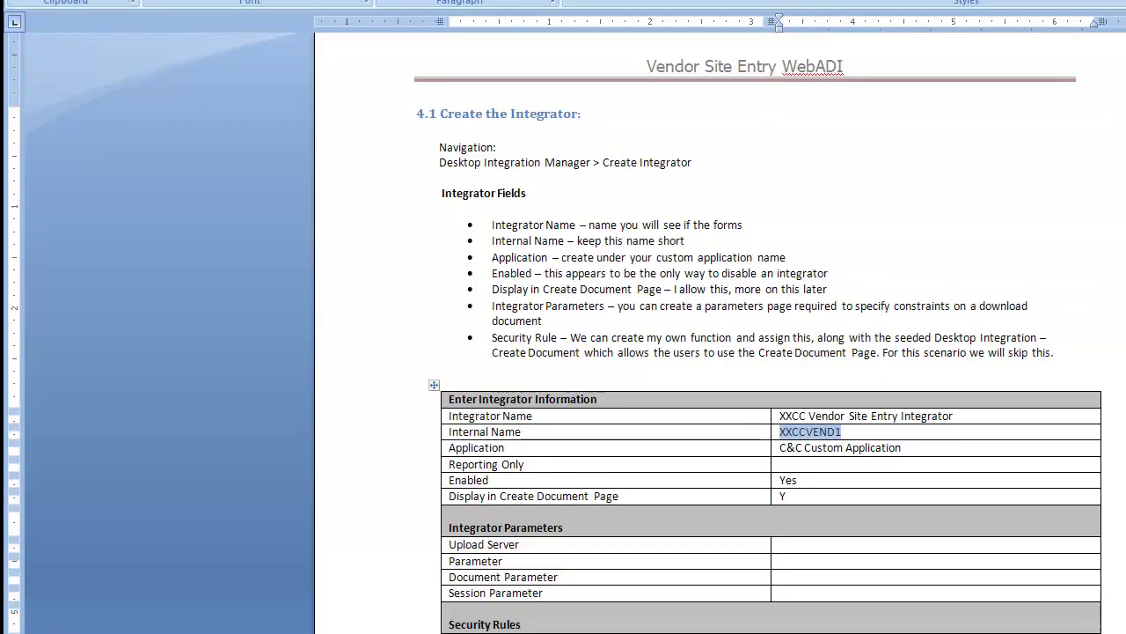
scroll(738, 614, "down", 10)
scroll(738, 615, "down", 10)
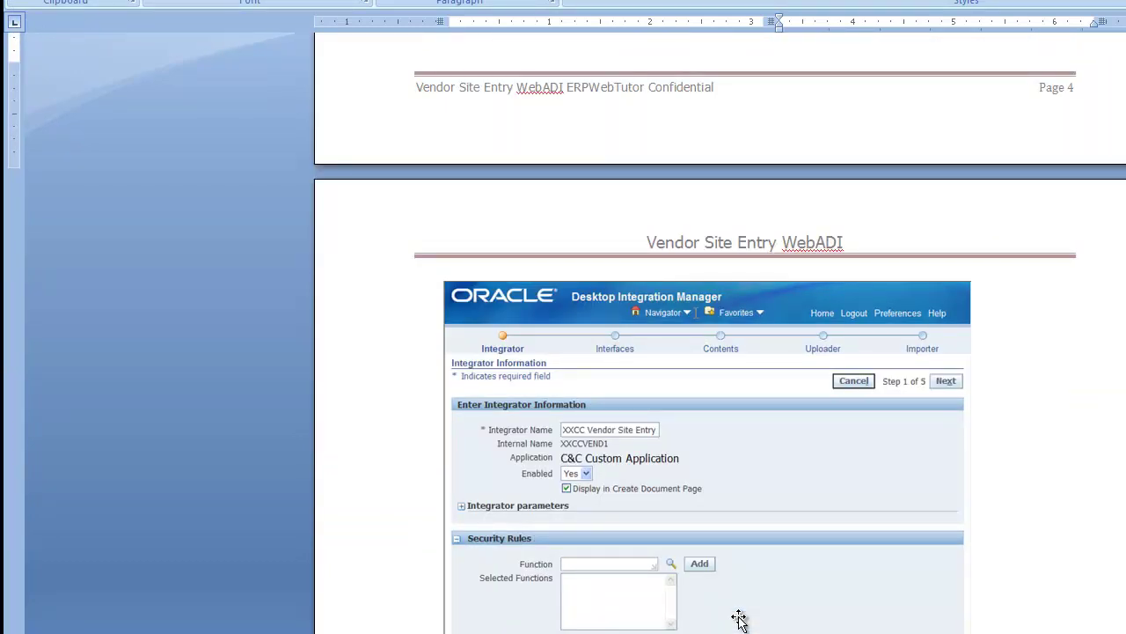
scroll(738, 619, "down", 10)
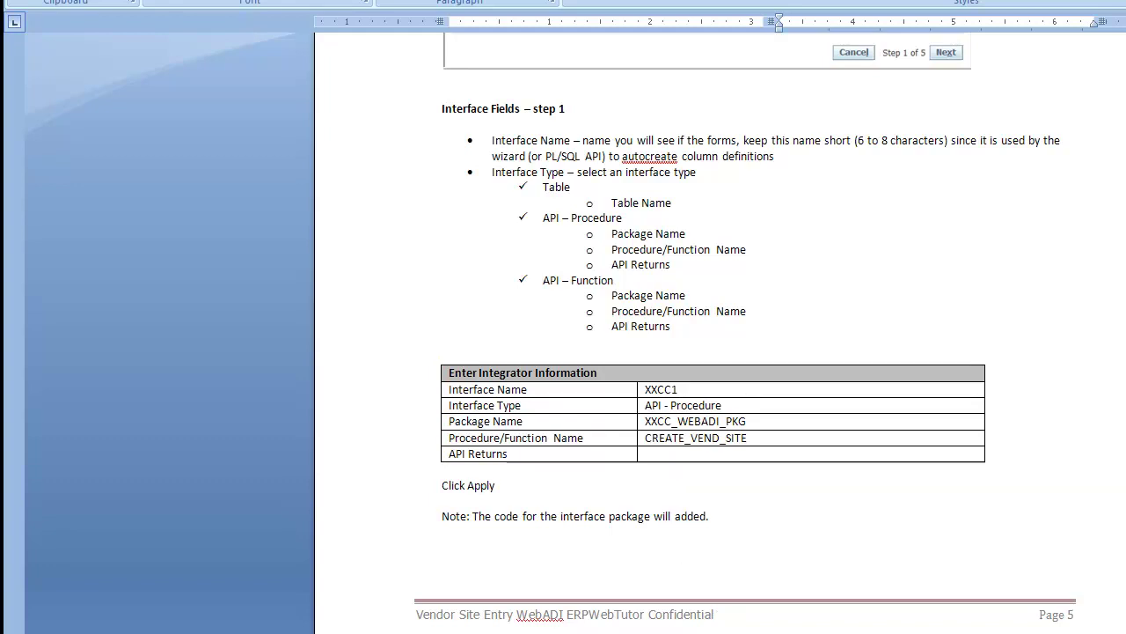
- Name the interface XXTRVEND and set its Interface Type to API - Procedure
key("alt+Tab")
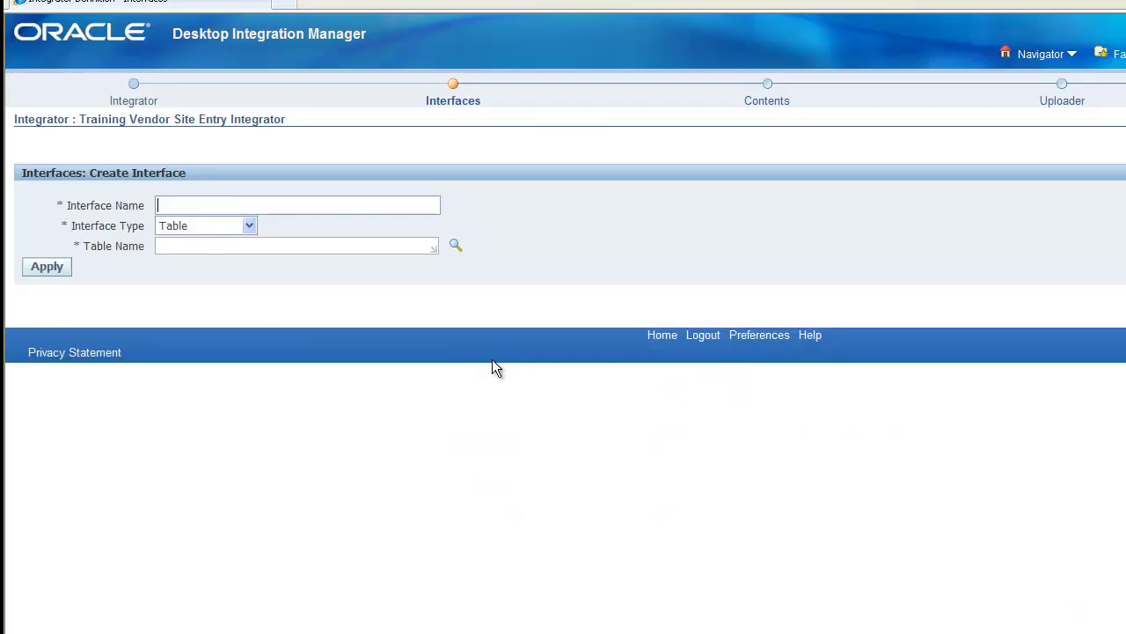
type("XXTRVEND")
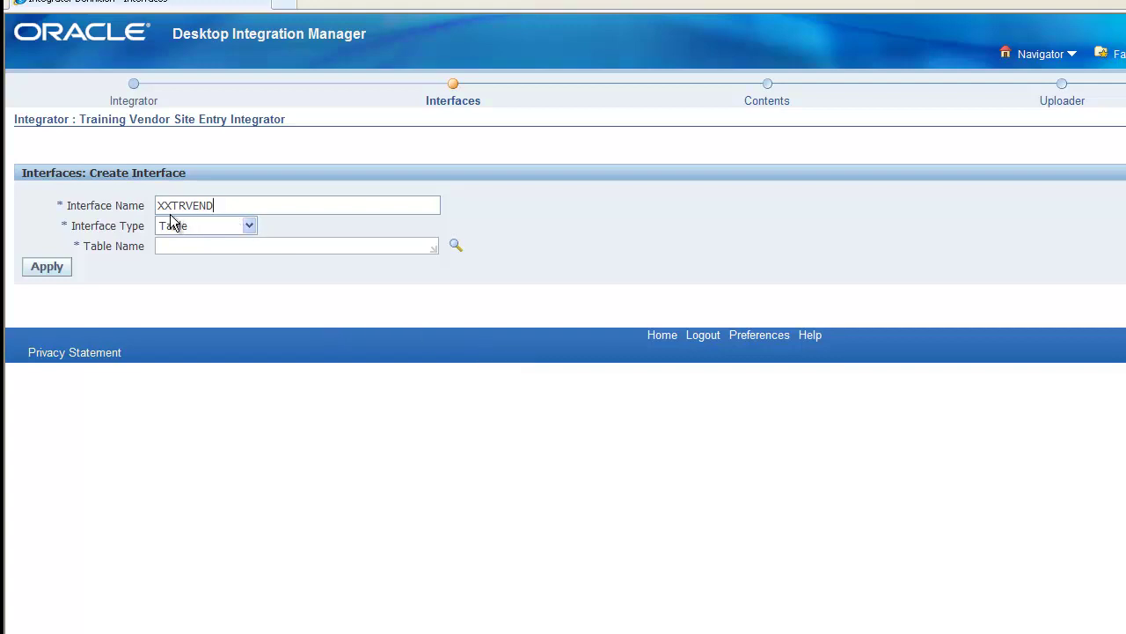
left_click(249, 227)
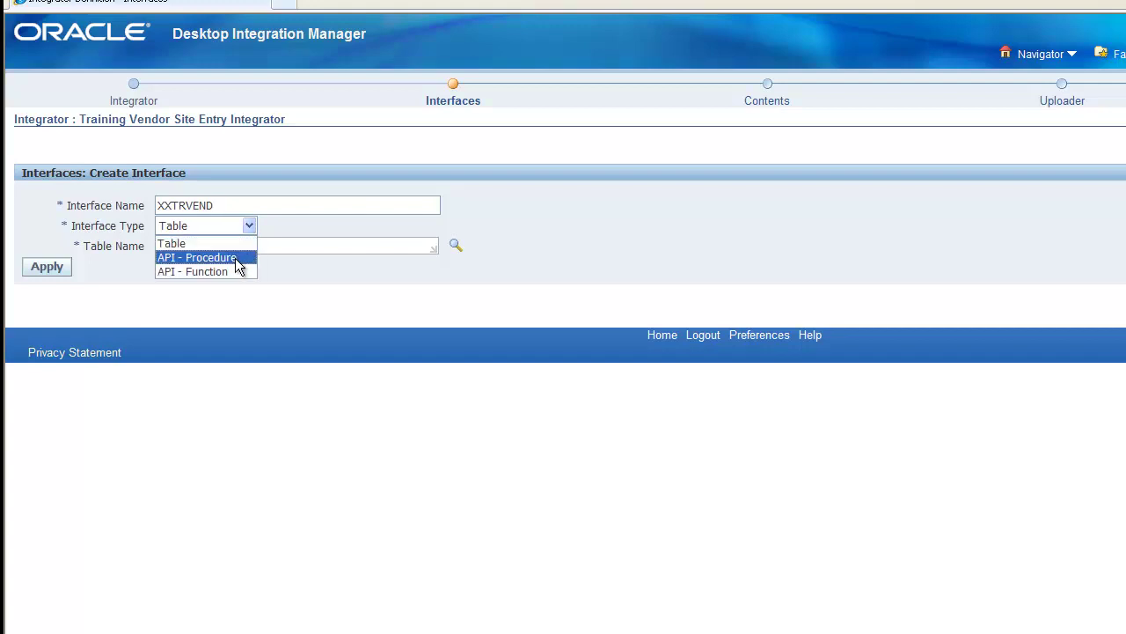
left_click(234, 258)
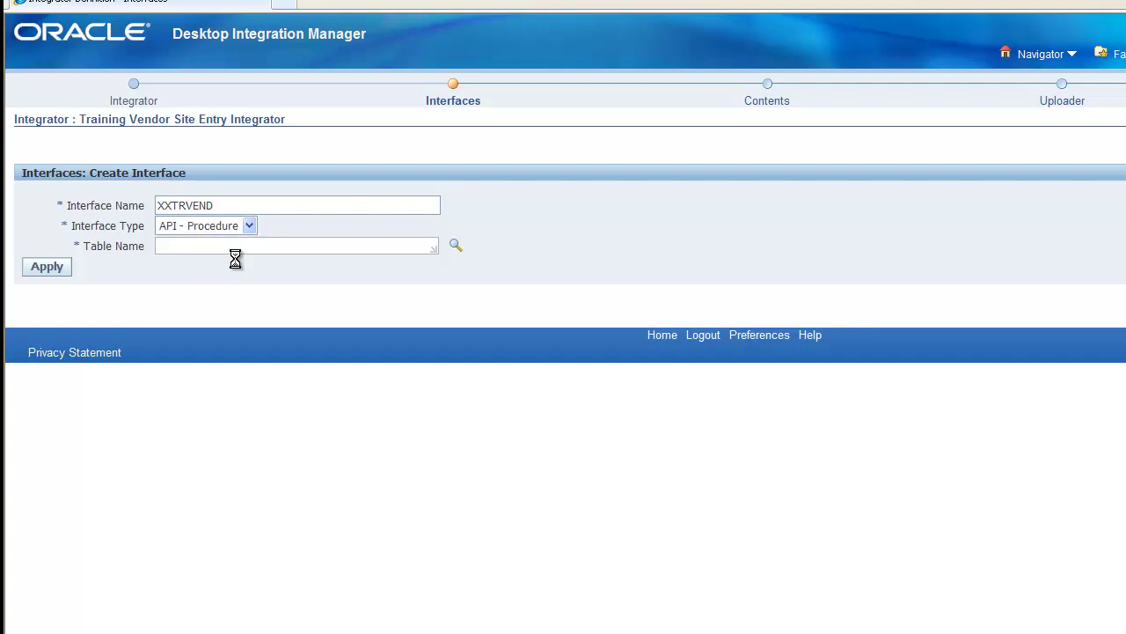
left_click(236, 247)
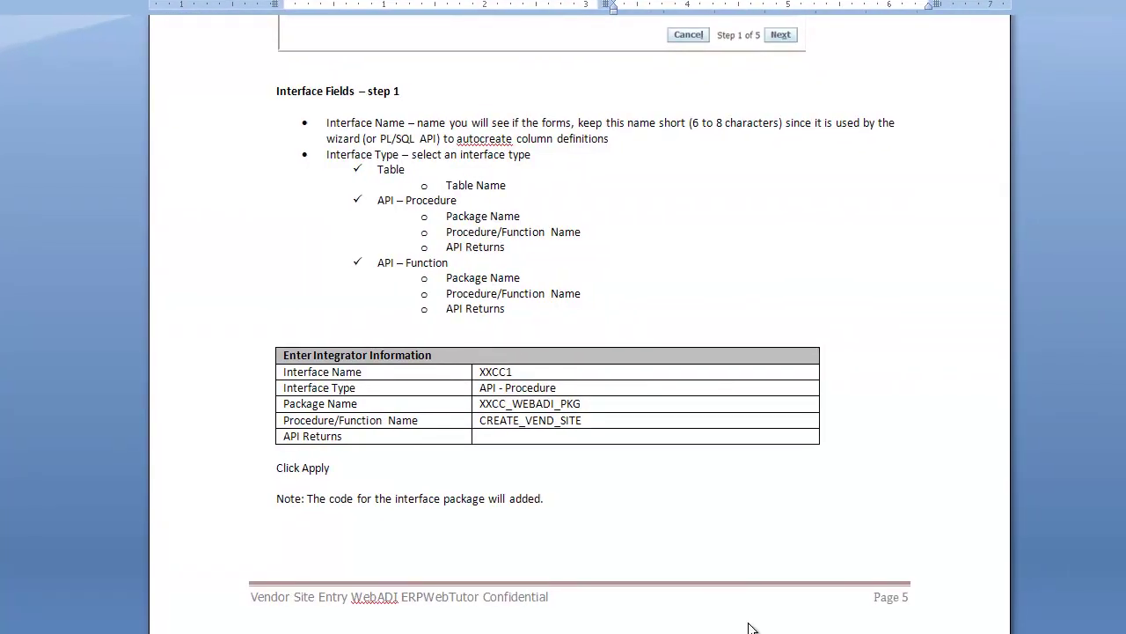
- Fill in package XXCC_WEBADI_PKG and procedure CREATE_VEND_SITE, then apply to create the interface
scroll(725, 588, "down", 8)
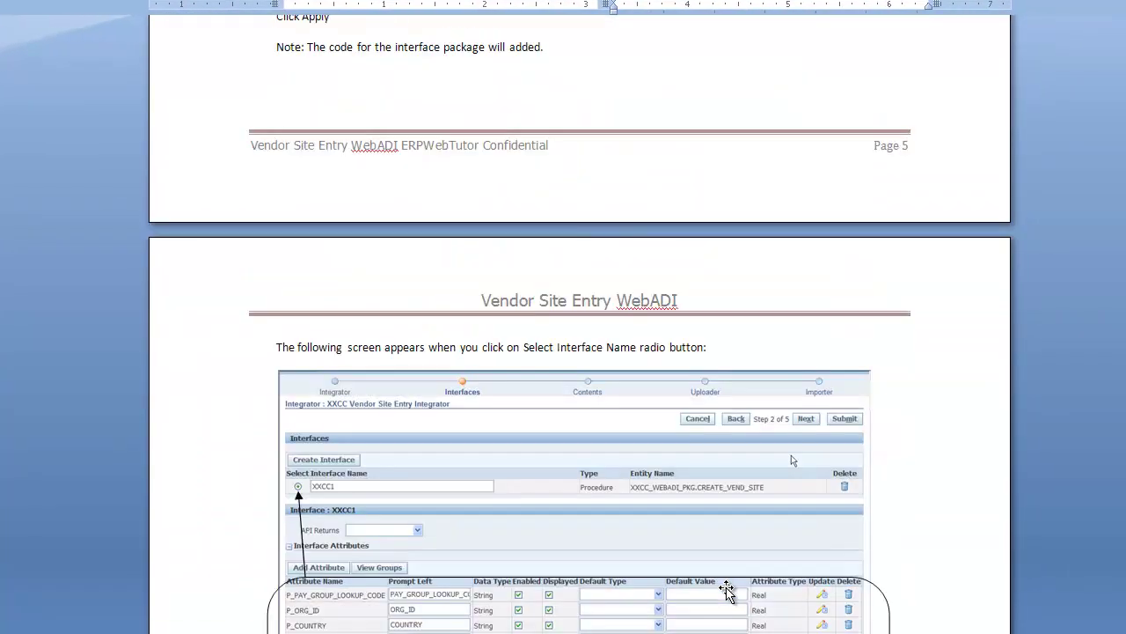
scroll(726, 589, "up", 4)
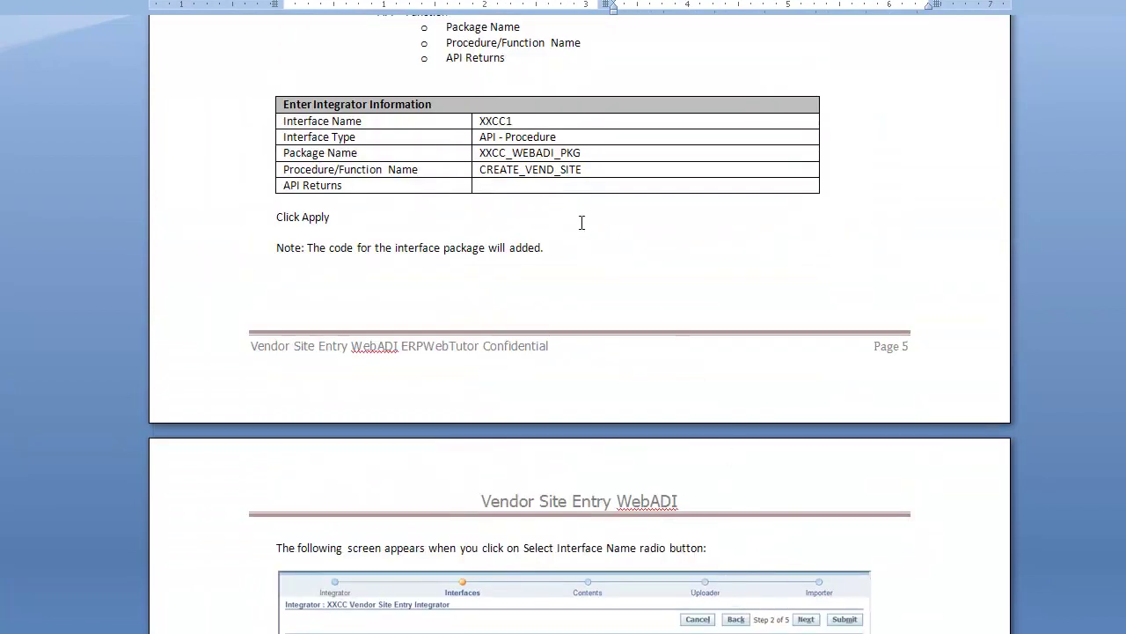
left_click_drag(585, 153, 495, 164)
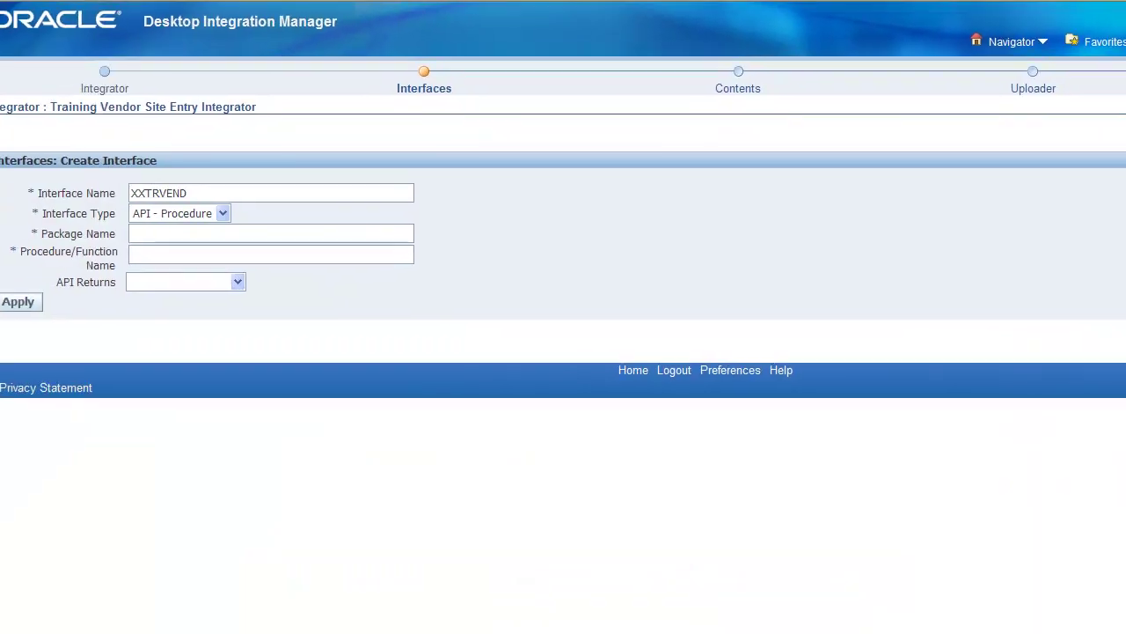
type("XXCC_WEBADI_PKG")
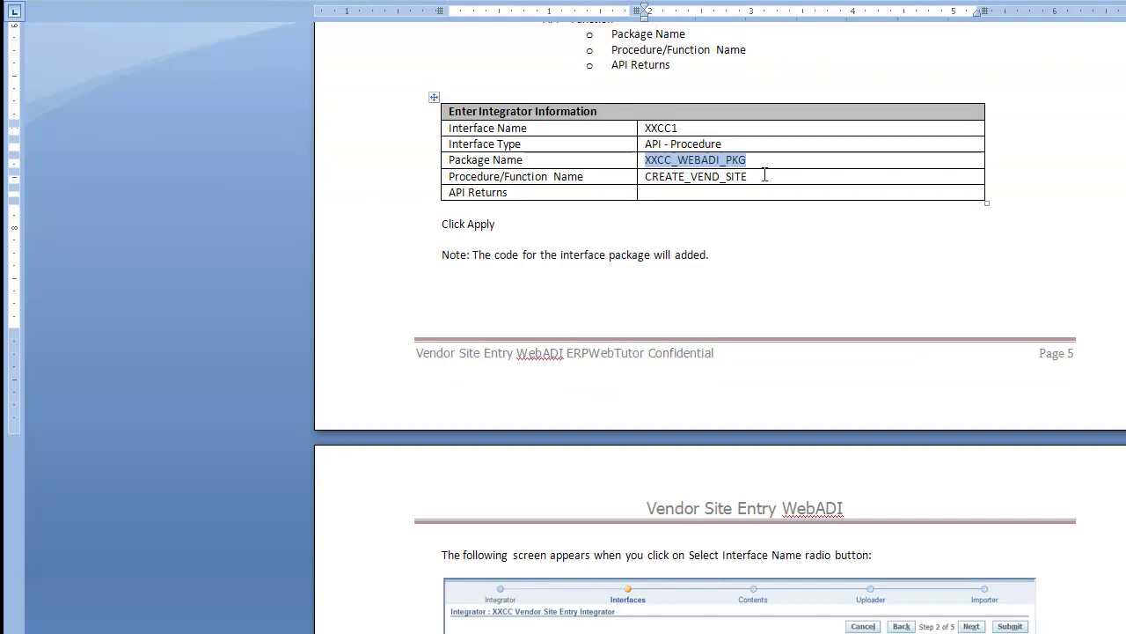
left_click_drag(764, 175, 654, 176)
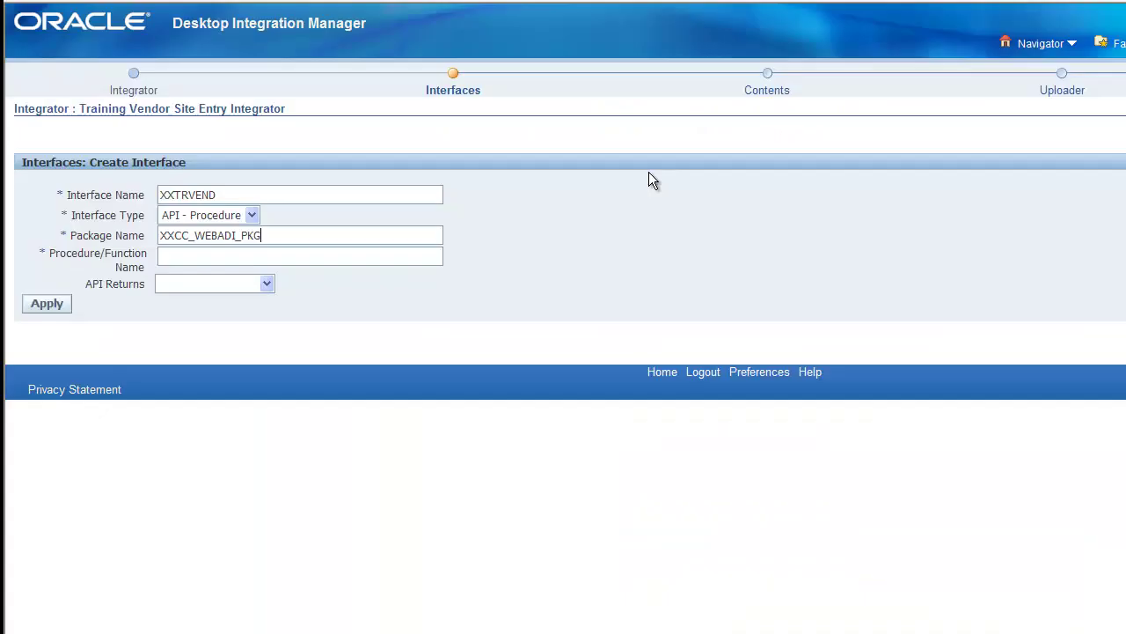
type("CREATE_VEND_SITE")
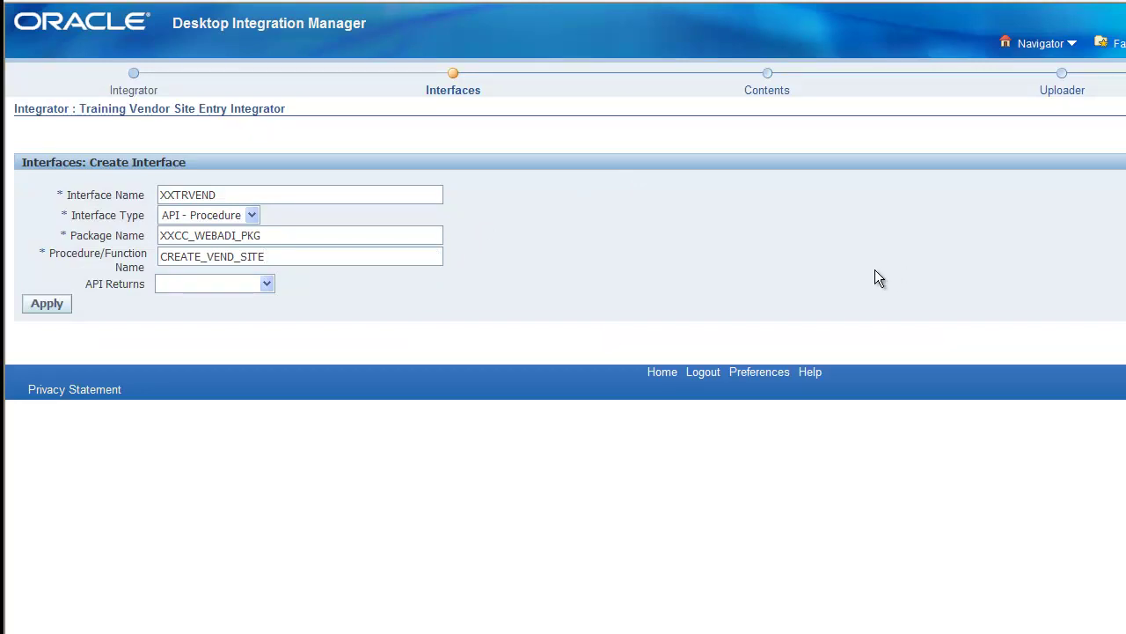
left_click(48, 306)
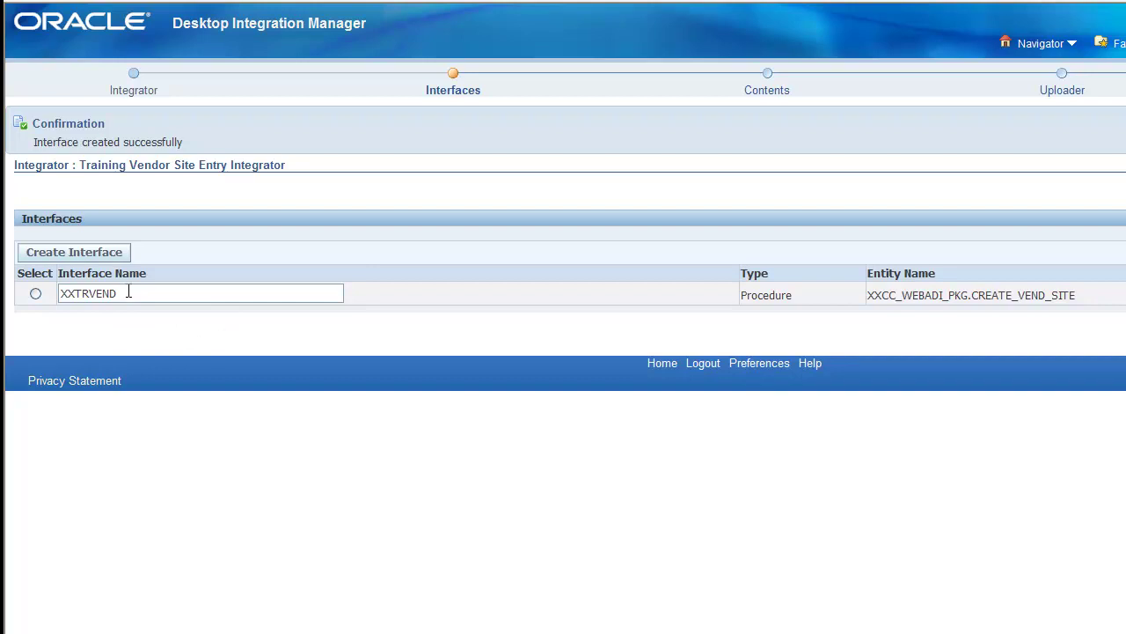
- Select the XXTRVEND interface to list its attributes and check its CREATE_VEND_SITE entity
left_click(35, 295)
left_click(35, 295)
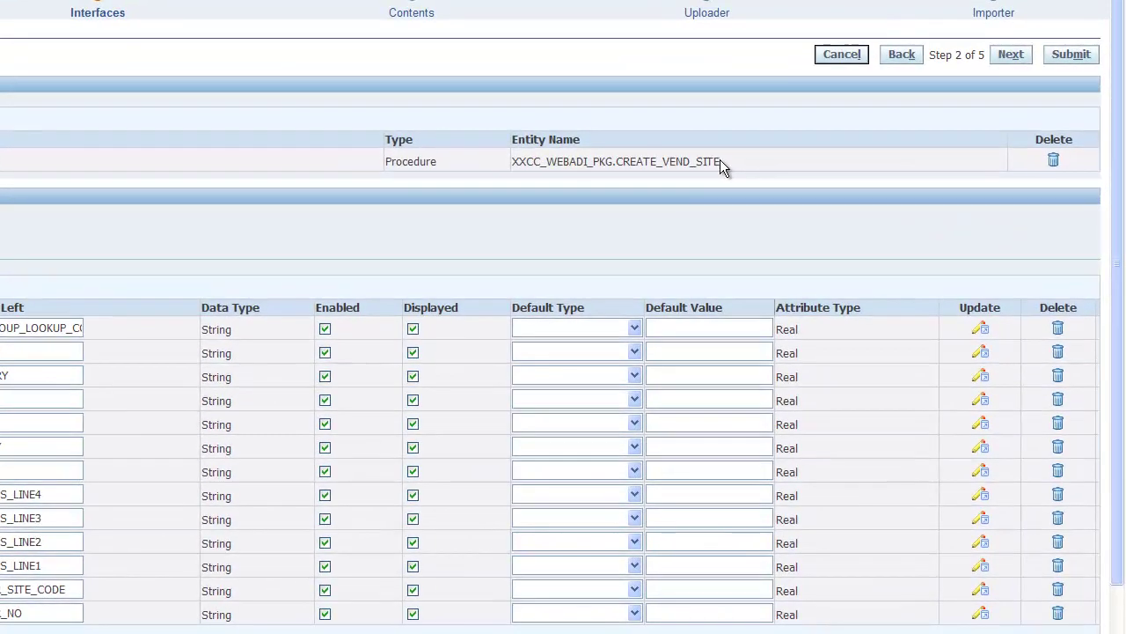
left_click_drag(720, 161, 512, 162)
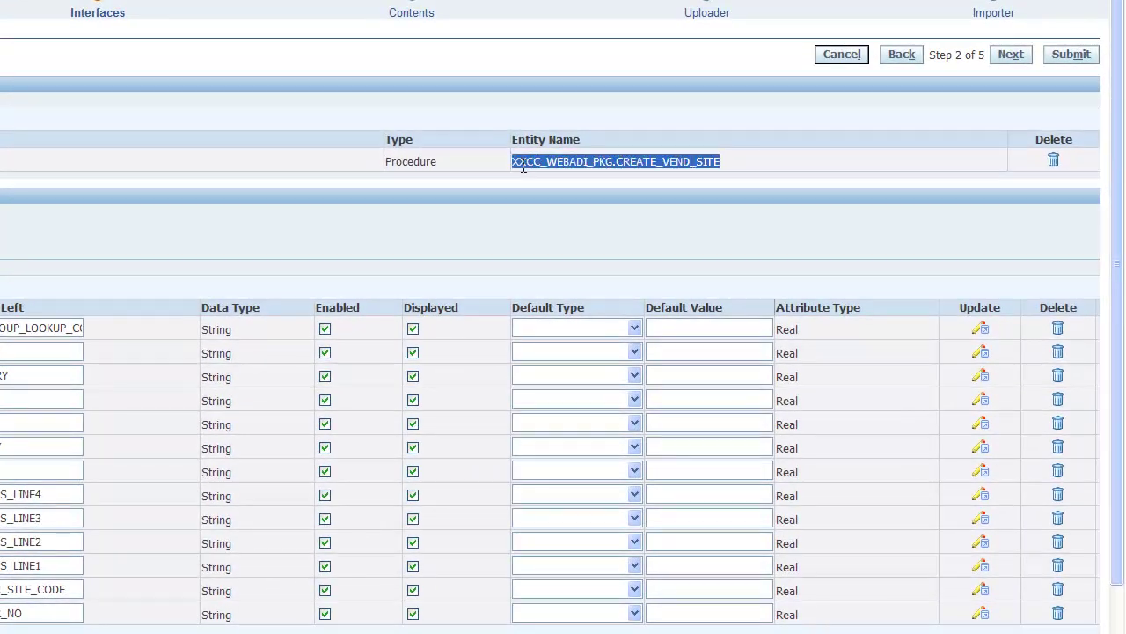
left_click(619, 162)
left_click_drag(617, 162, 707, 165)
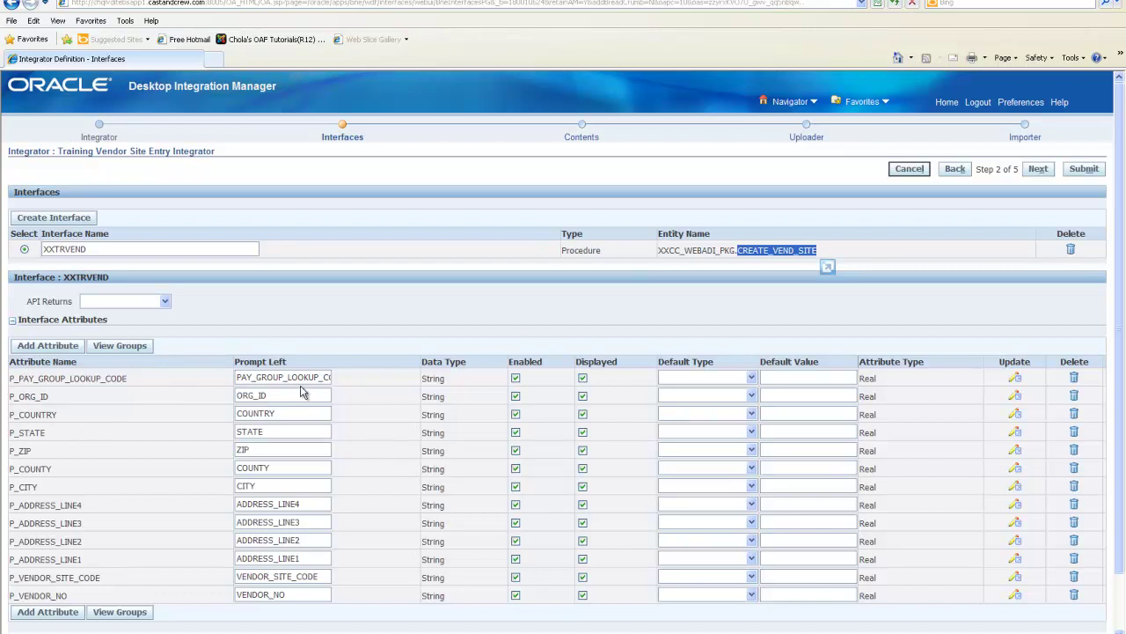
left_click(482, 324)
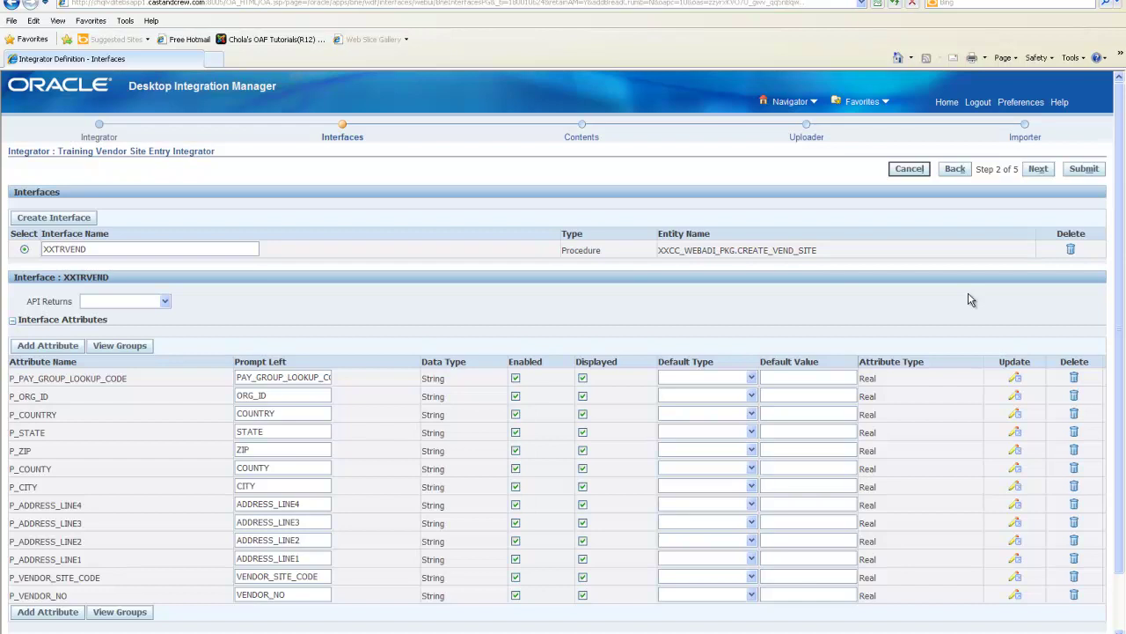
left_click(1085, 169)
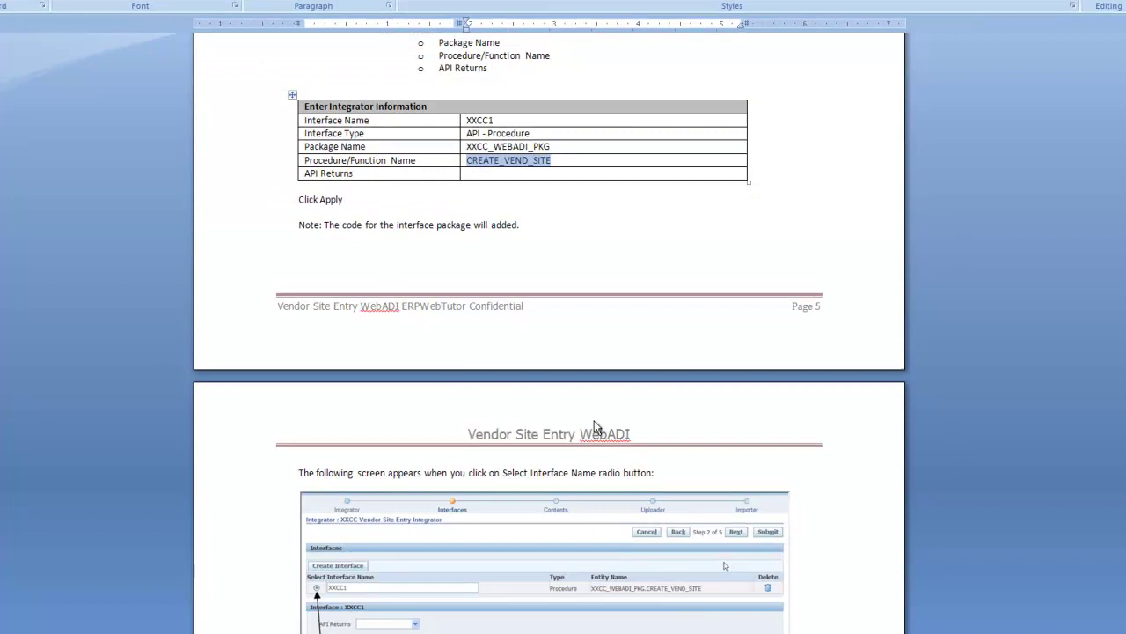
- Scroll the Word guide down to section 4.2 Create LOV Components and its Vendor LOV code
scroll(596, 428, "down", 8)
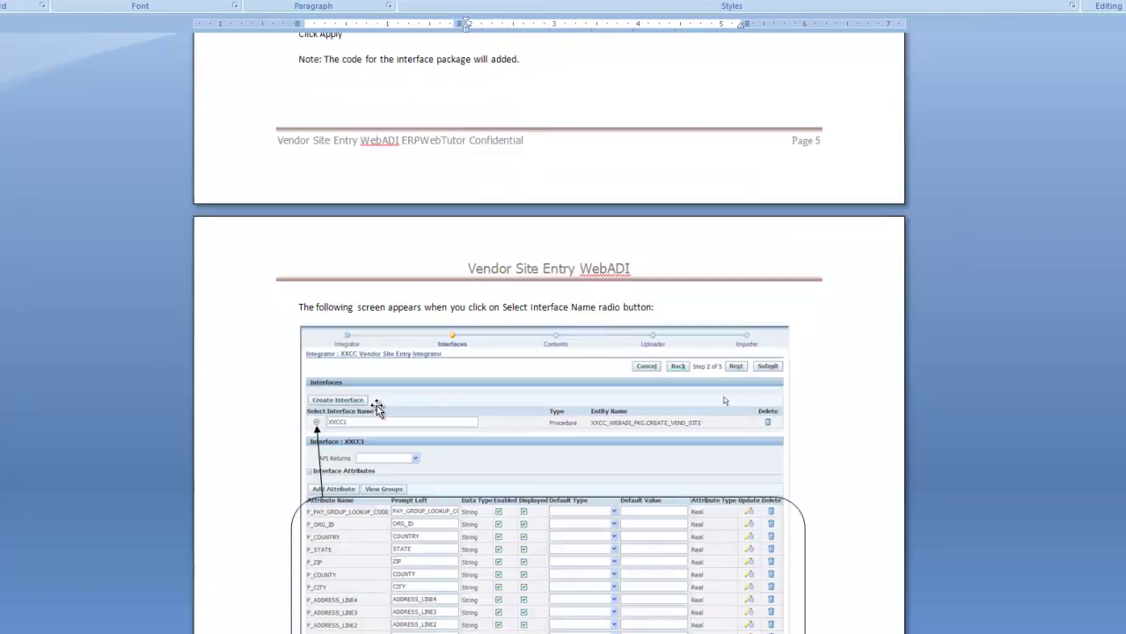
scroll(376, 409, "down", 5)
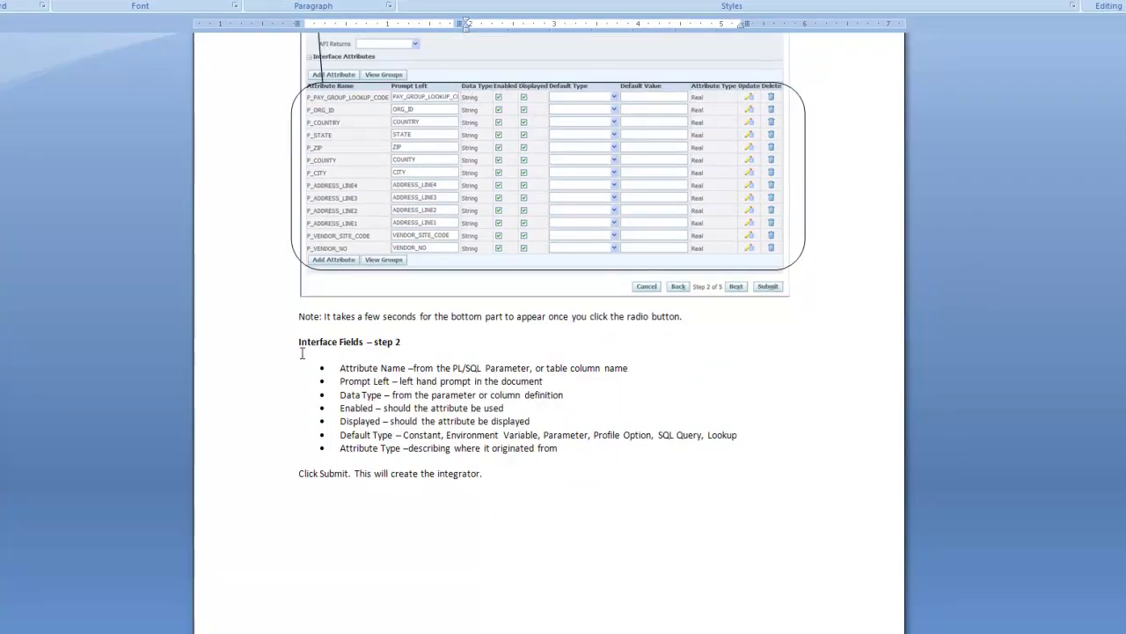
scroll(389, 398, "down", 1)
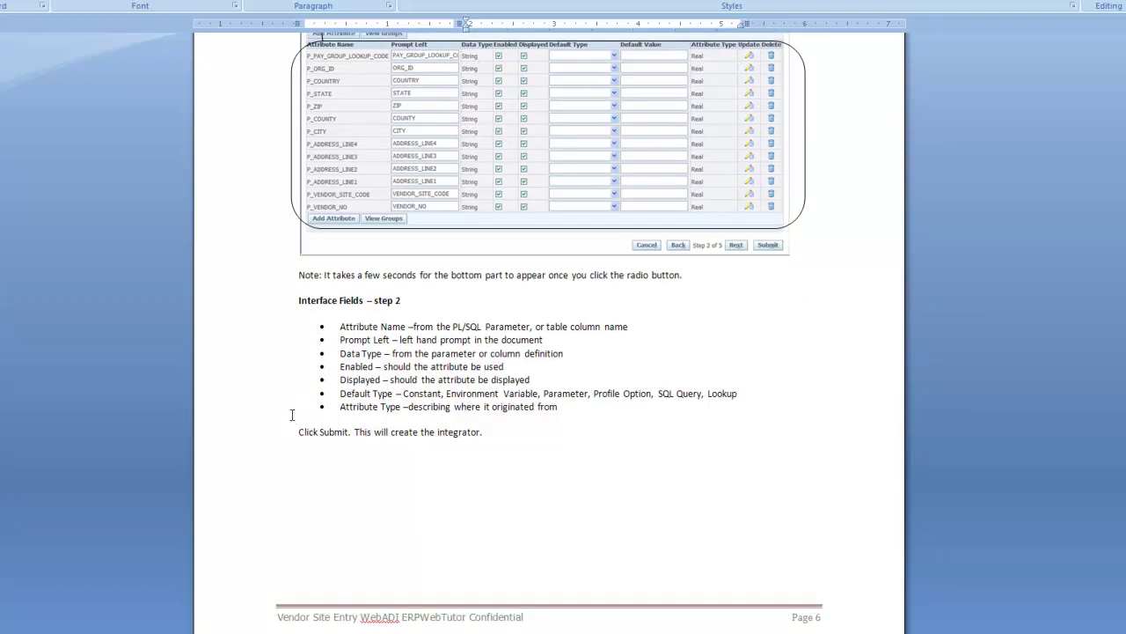
scroll(299, 414, "down", 6)
scroll(304, 418, "down", 14)
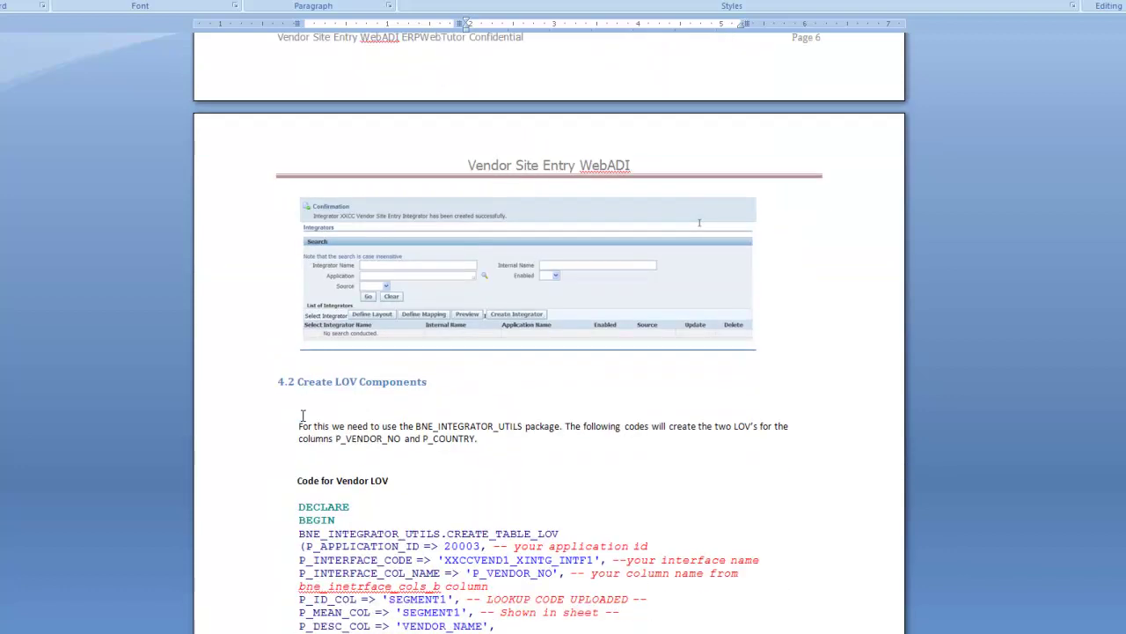
scroll(302, 416, "up", 2)
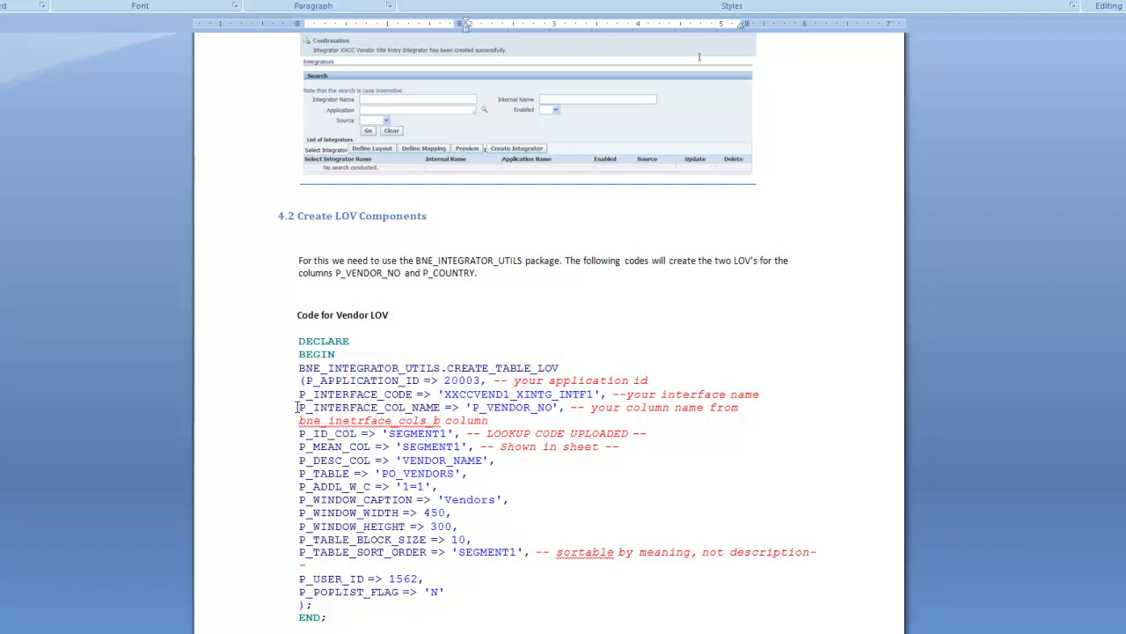
- Read through the Vendor LOV CREATE_TABLE_LOV code in the guide
scroll(296, 407, "down", 1)
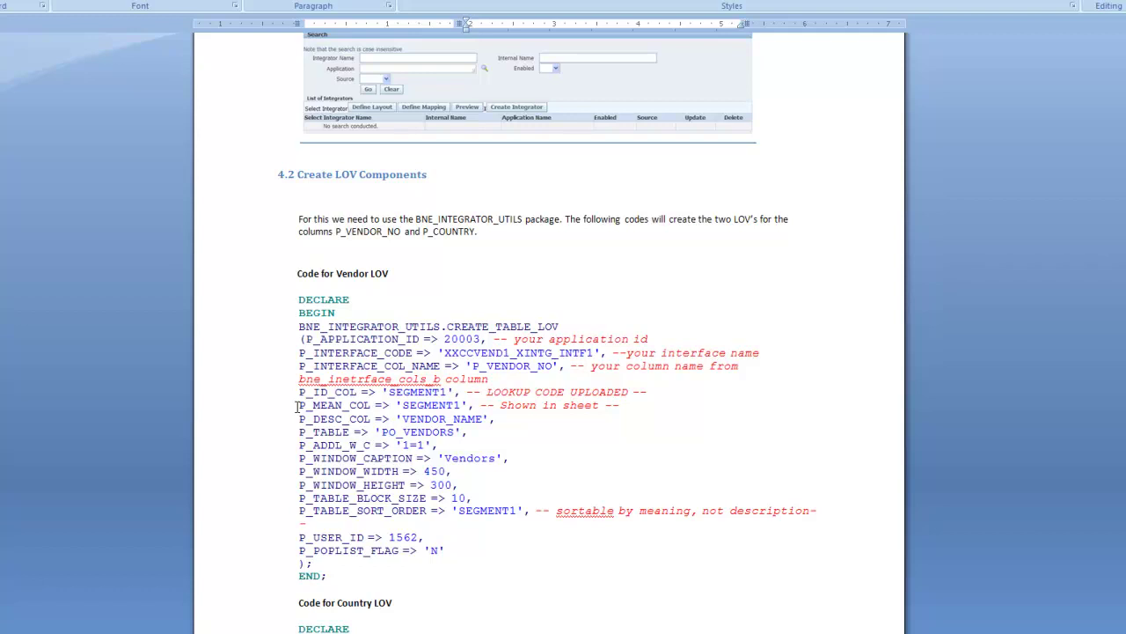
scroll(297, 406, "down", 1)
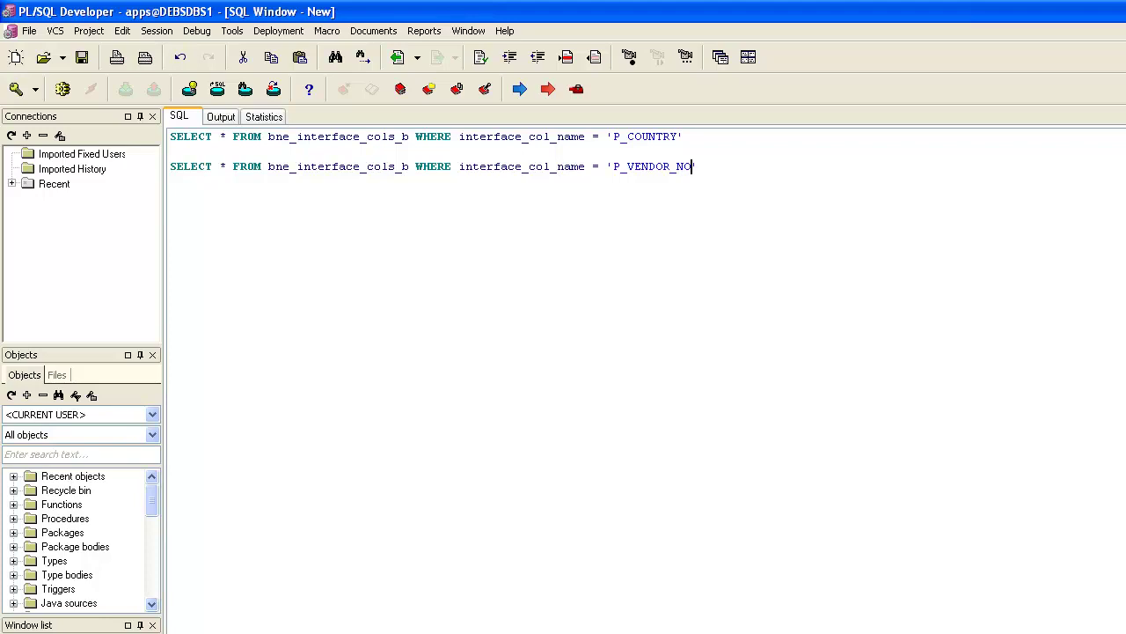
- Switch from PL/SQL Developer back to the Word guide's Vendor LOV code
key("alt+Tab")
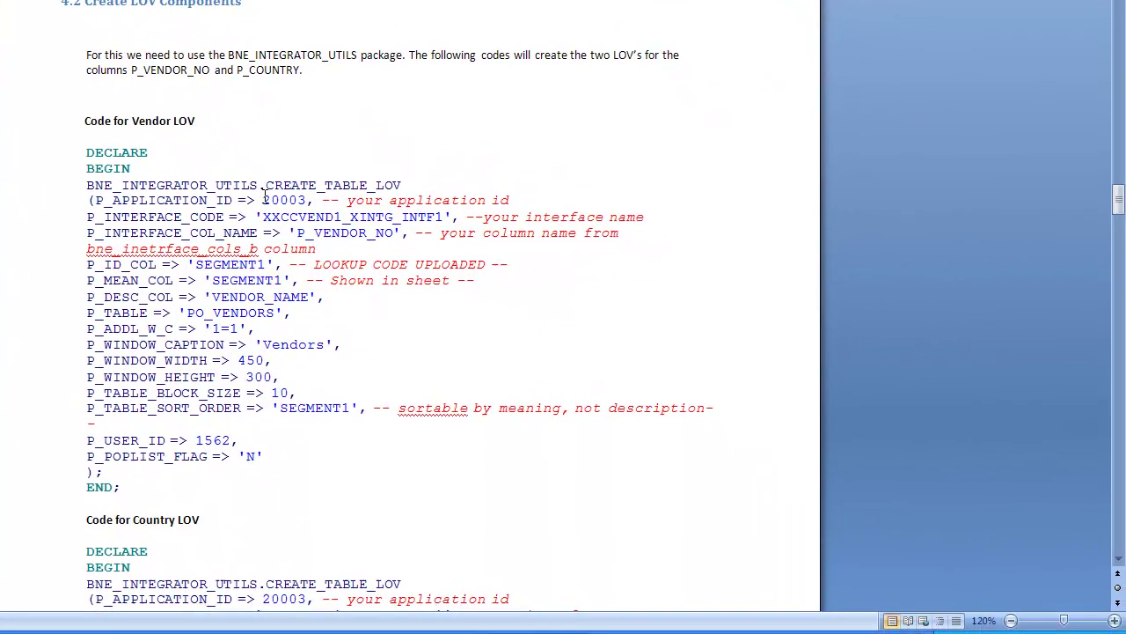
- Check application id 20003 and interface name XXCCVEND1_XINTG_INTF1 in the code, then return to PL/SQL Developer
left_click_drag(263, 197, 306, 199)
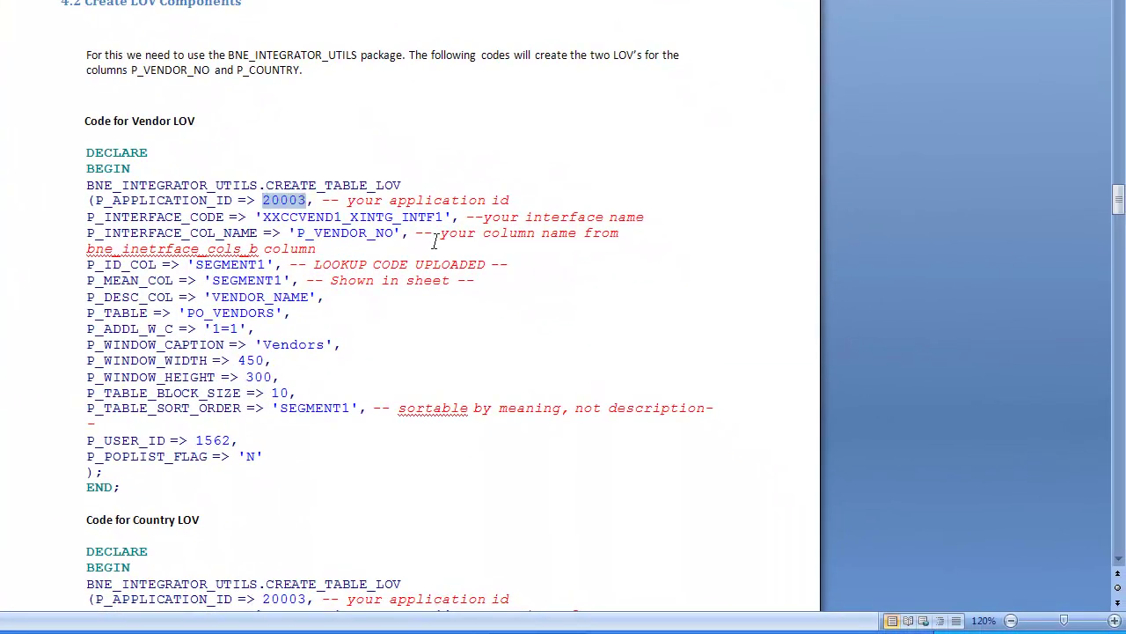
left_click(576, 261)
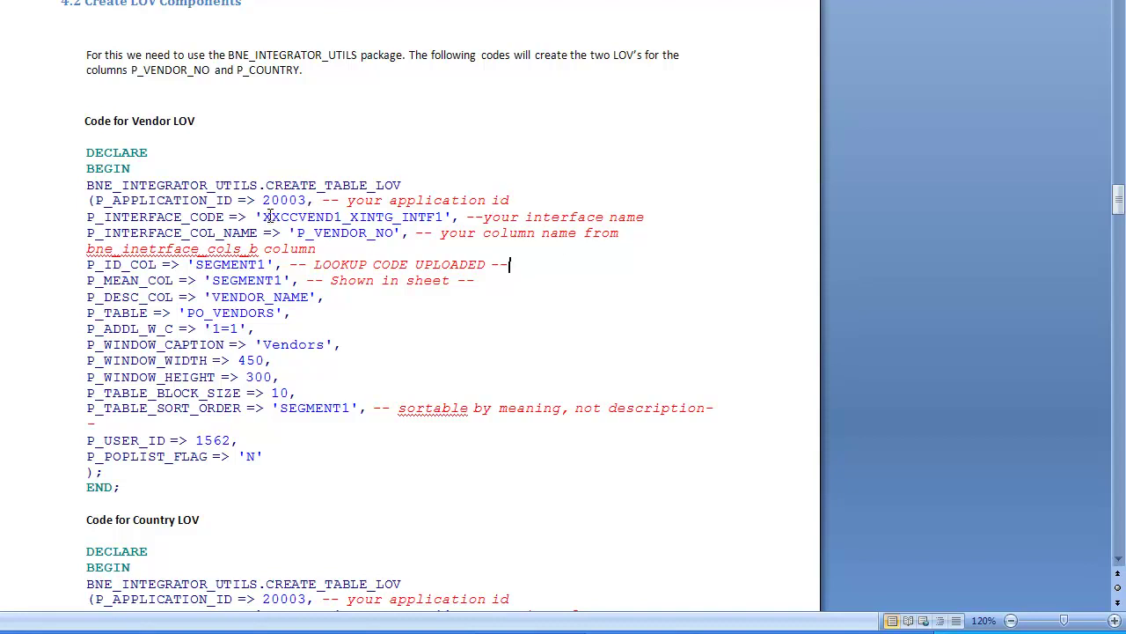
left_click_drag(263, 220, 443, 223)
left_click(514, 15)
key("alt+Tab")
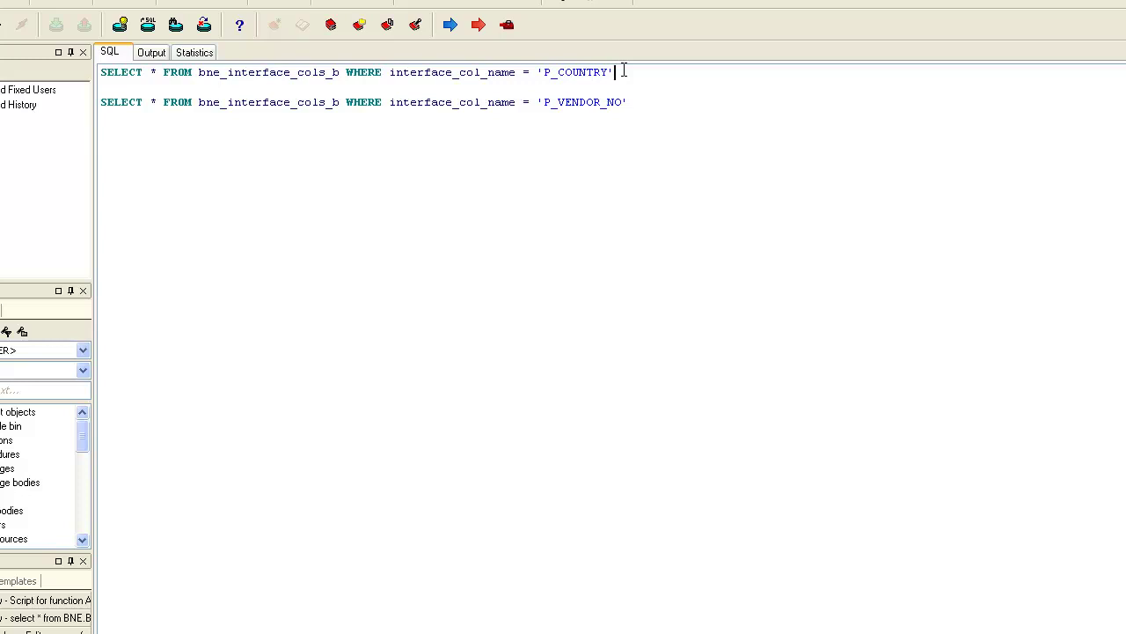
- Run the P_COUNTRY query and comment it with --XXTRVEND1_XINTG_INTF1 from the results
left_click_drag(623, 72, 55, 78)
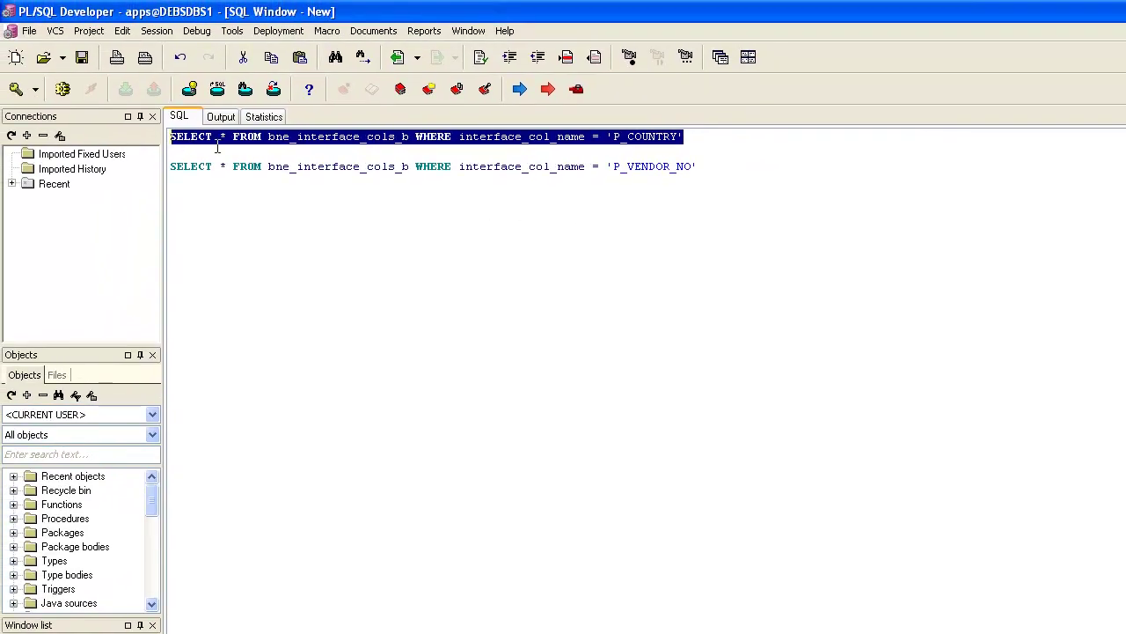
left_click(62, 89)
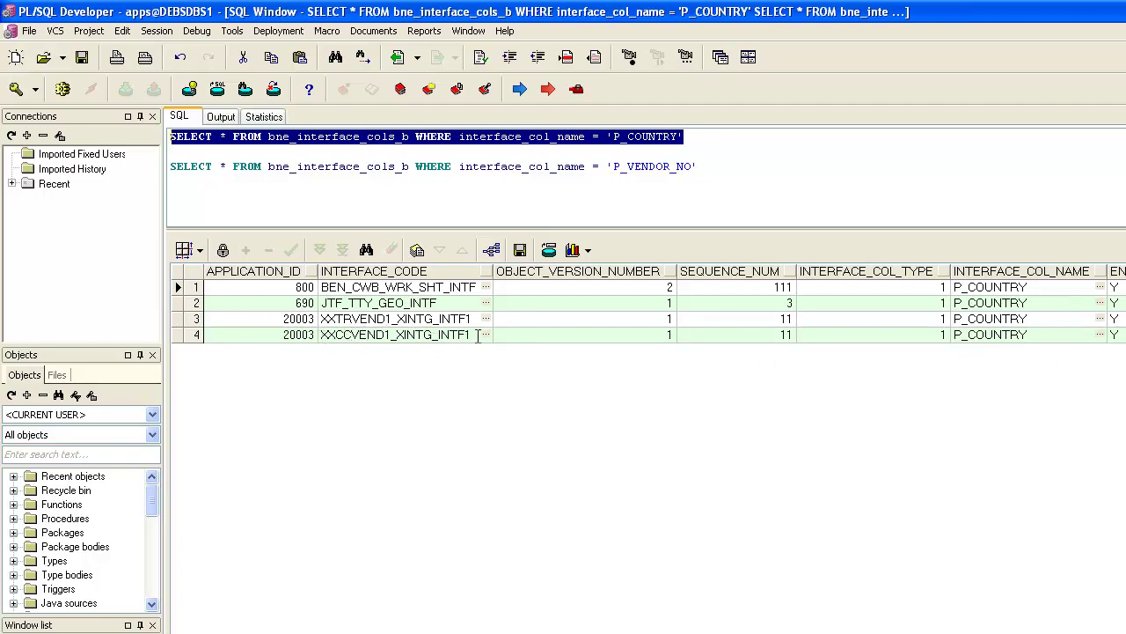
left_click(1069, 338)
left_click(176, 319)
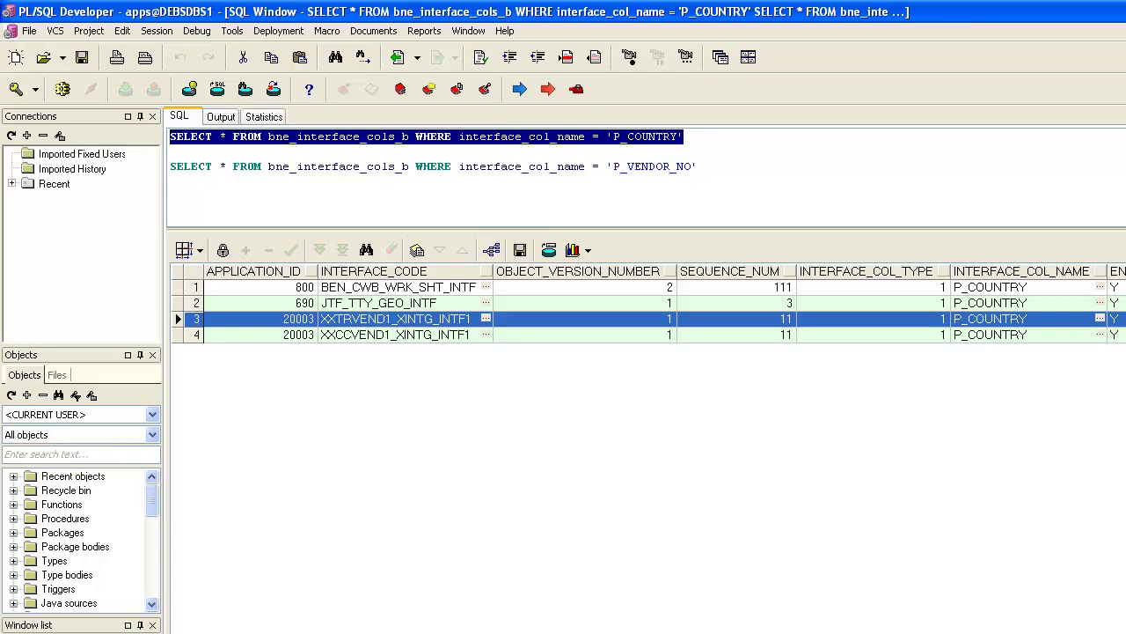
left_click(459, 322)
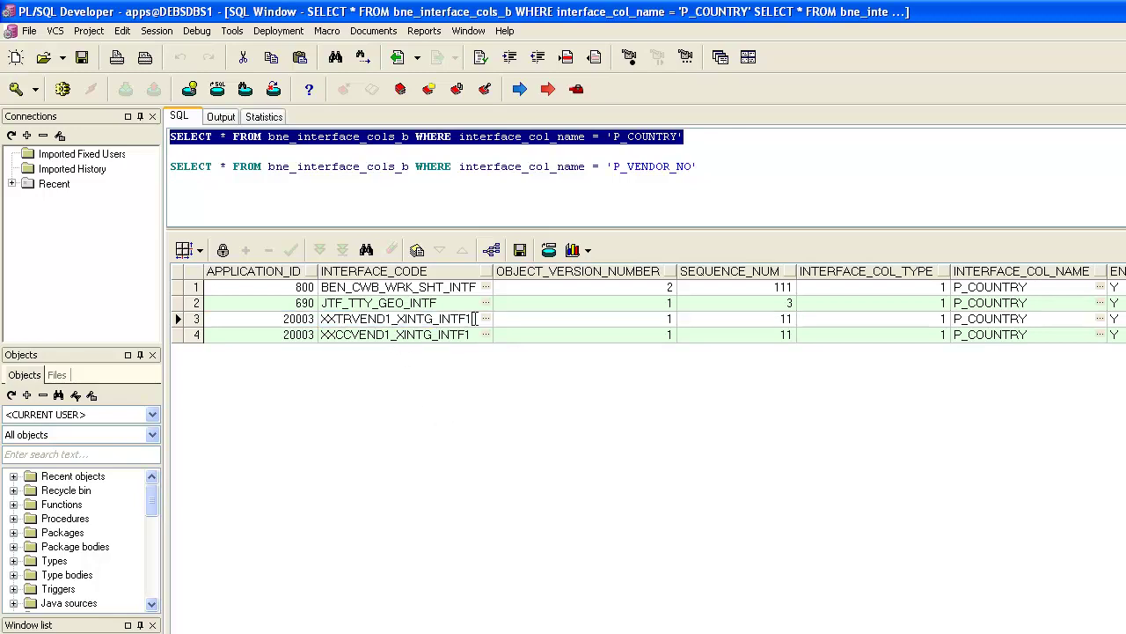
left_click_drag(459, 320, 299, 319)
key("ctrl+c")
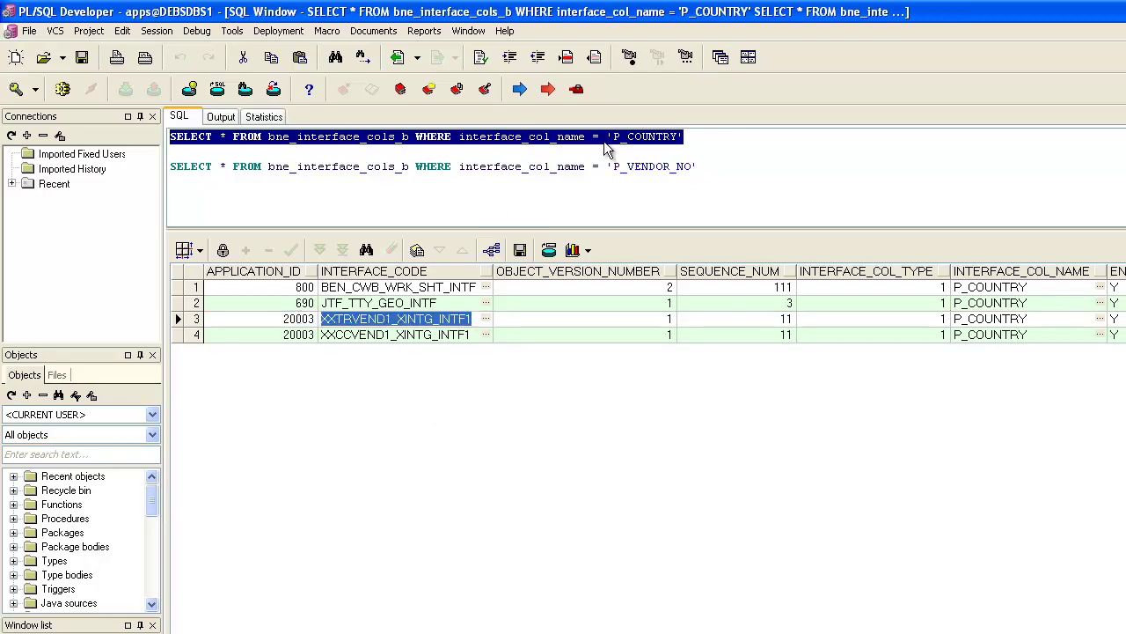
left_click(723, 136)
type("--")
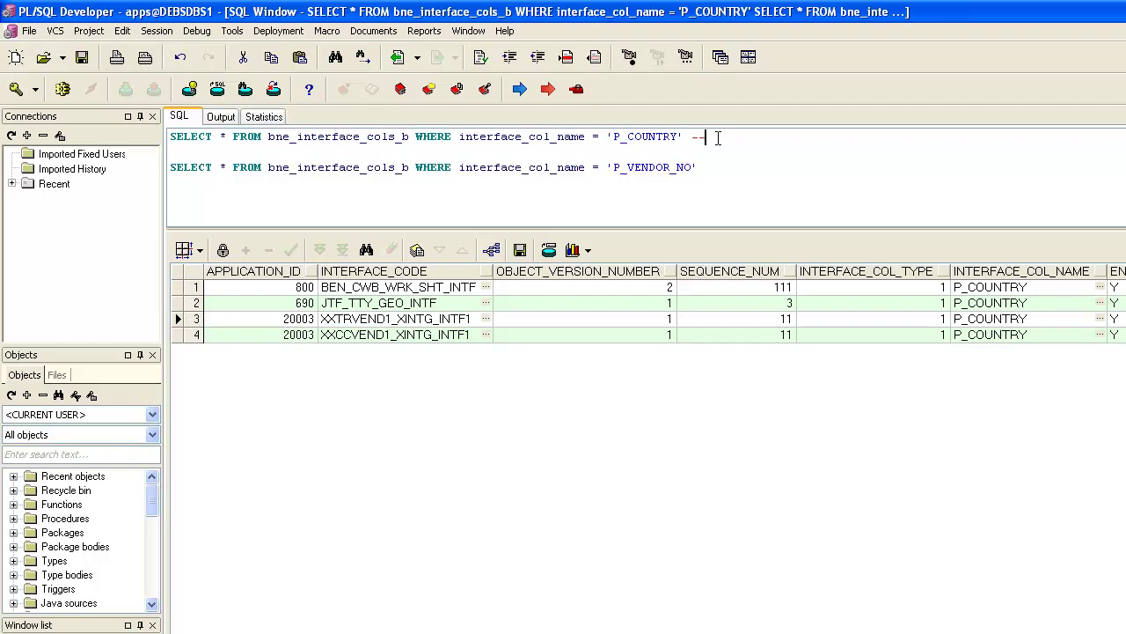
key("ctrl+v")
- Run the P_VENDOR_NO query, comment it --XXTRVEND1_XINTG_INTF1, and enlarge the SQL editor
left_click(704, 167)
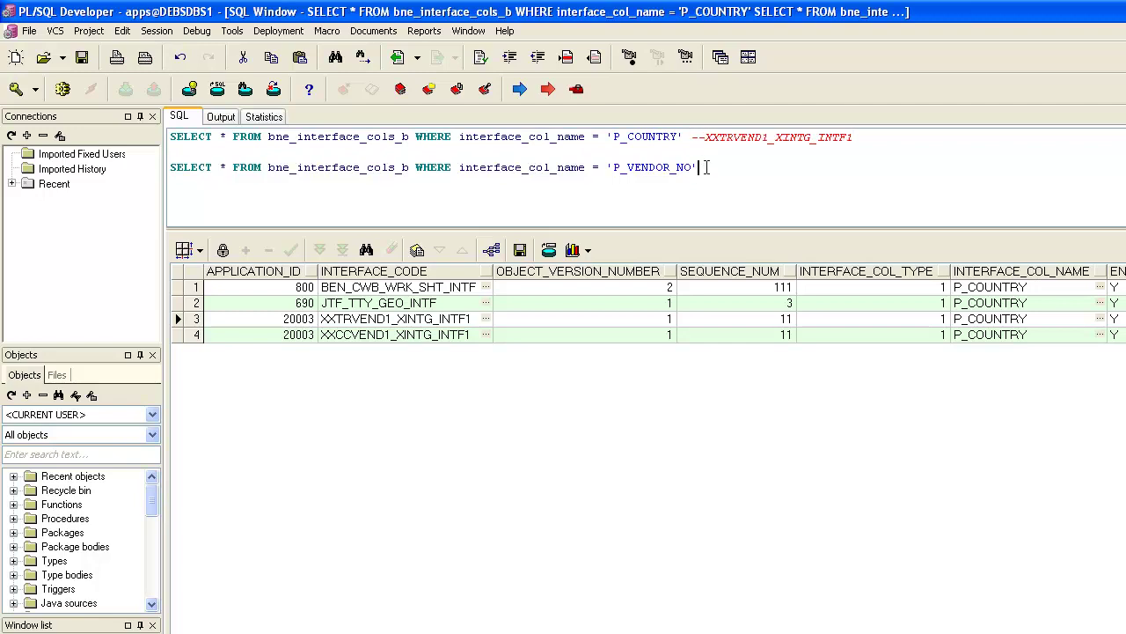
left_click(290, 160, "shift")
left_click(171, 167, "shift")
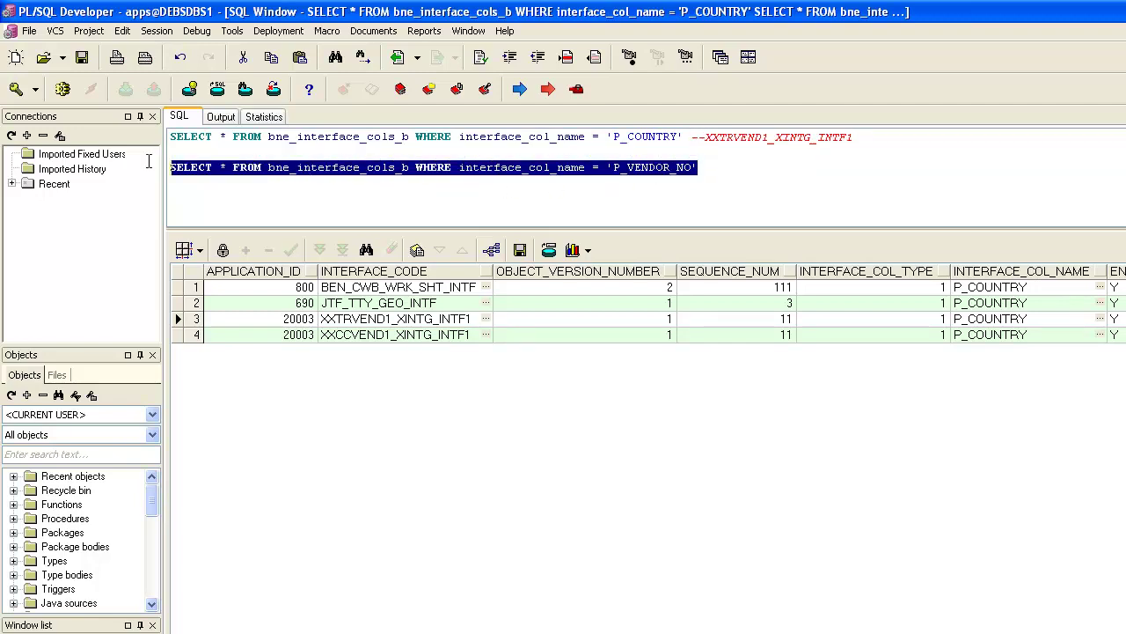
left_click(62, 90)
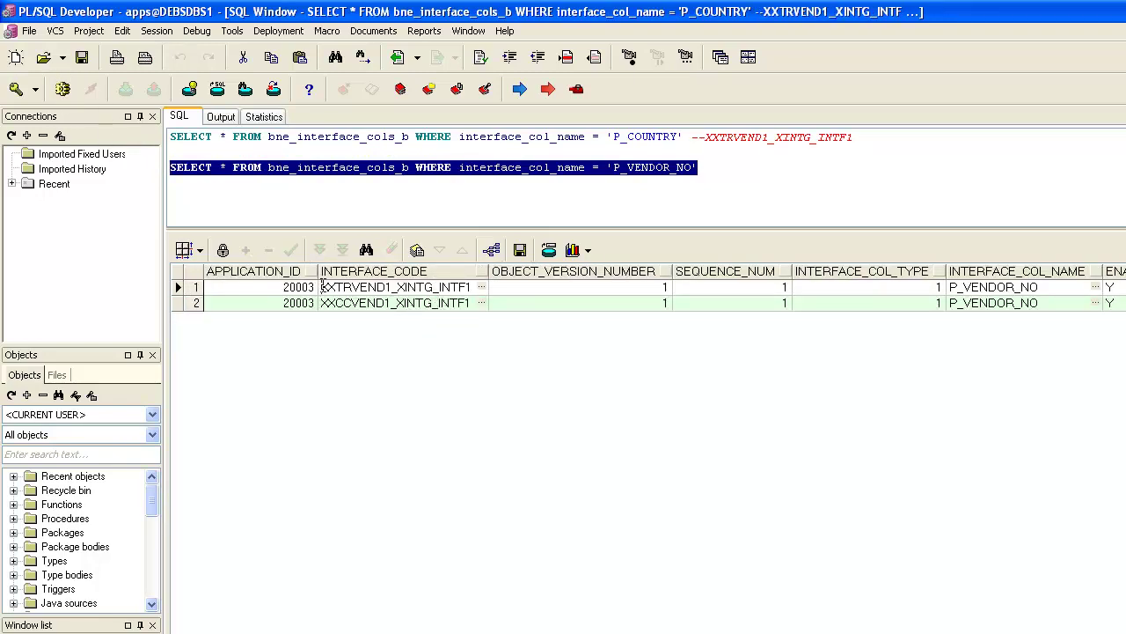
left_click_drag(322, 287, 488, 291)
key("ctrl+c")
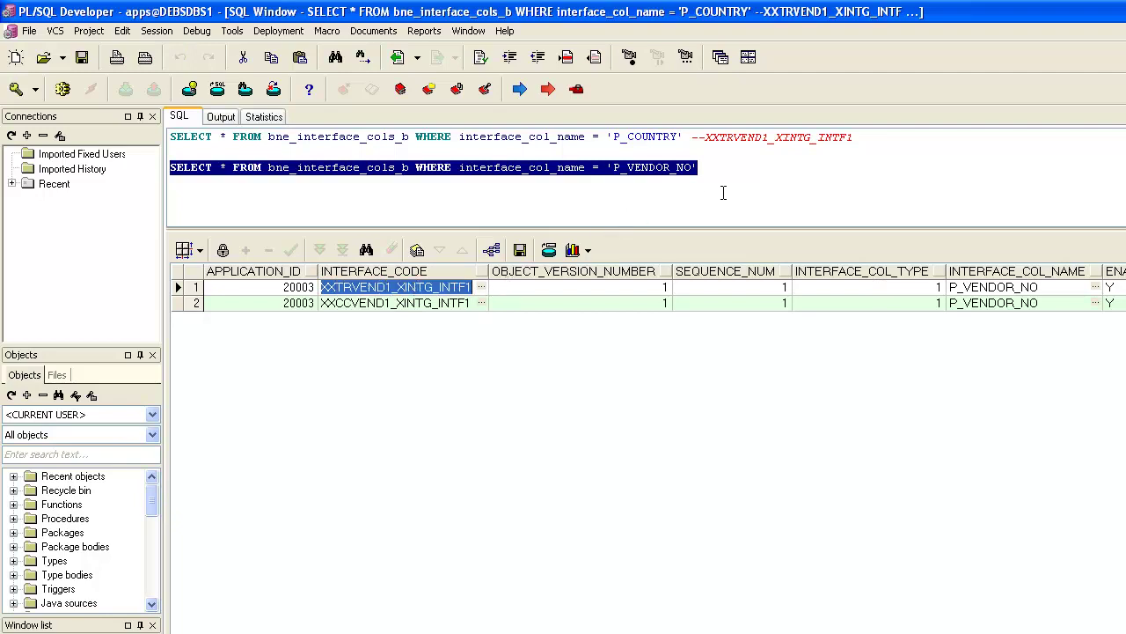
left_click(726, 177)
type("--")
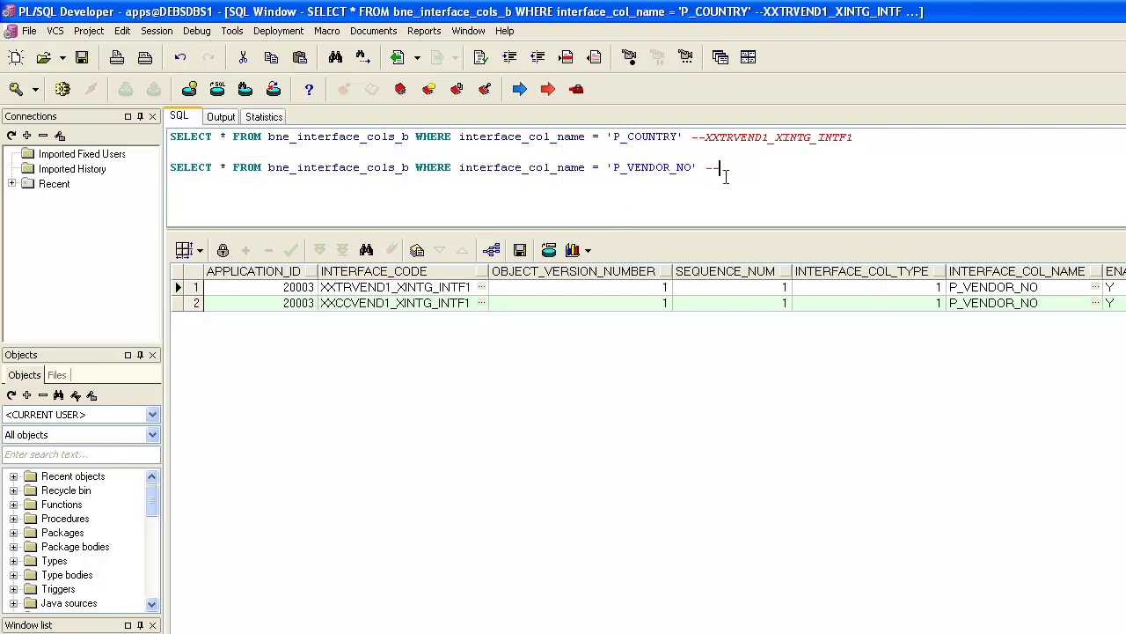
key("ctrl+v")
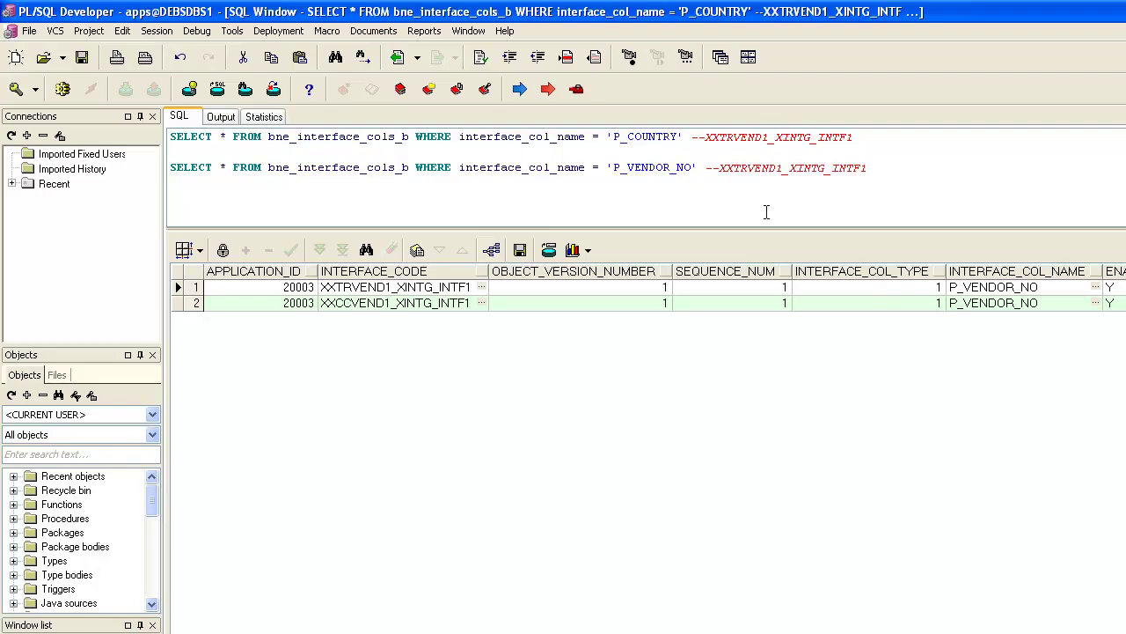
left_click_drag(762, 232, 775, 323)
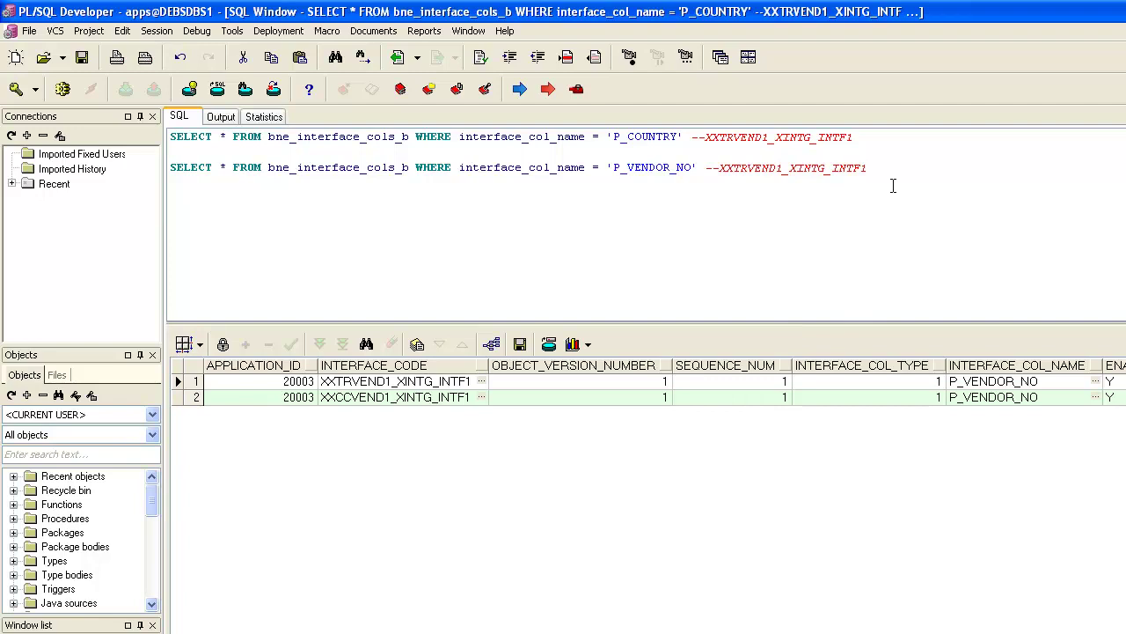
key("Return")
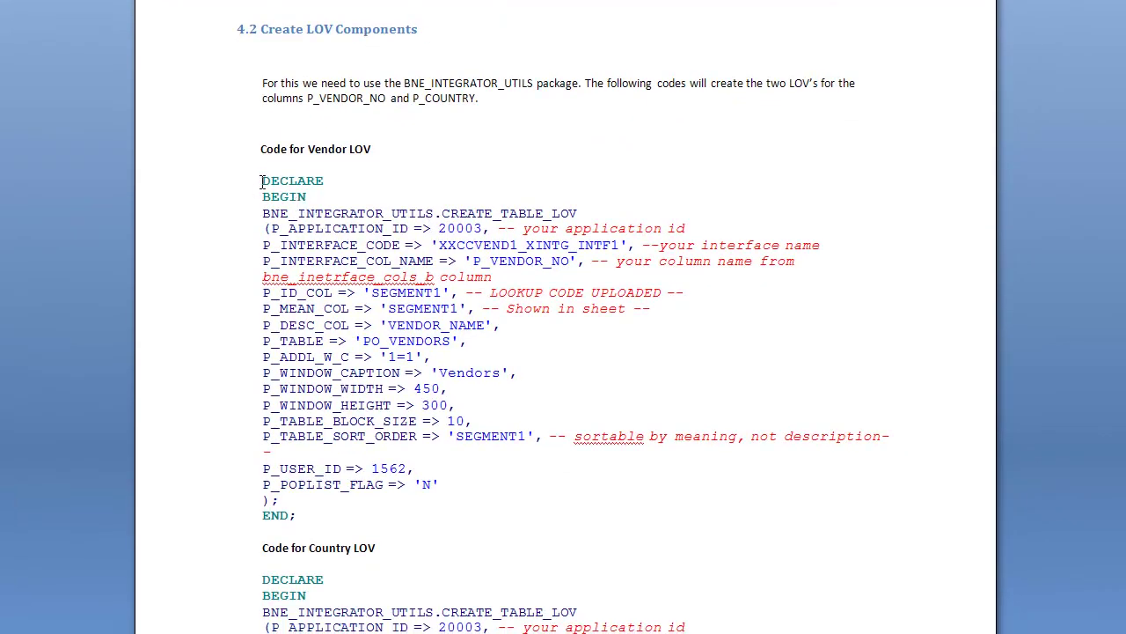
- Select the Vendor LOV DECLARE…END code block in the Word guide
left_click_drag(264, 181, 298, 515)
key("ctrl+c")
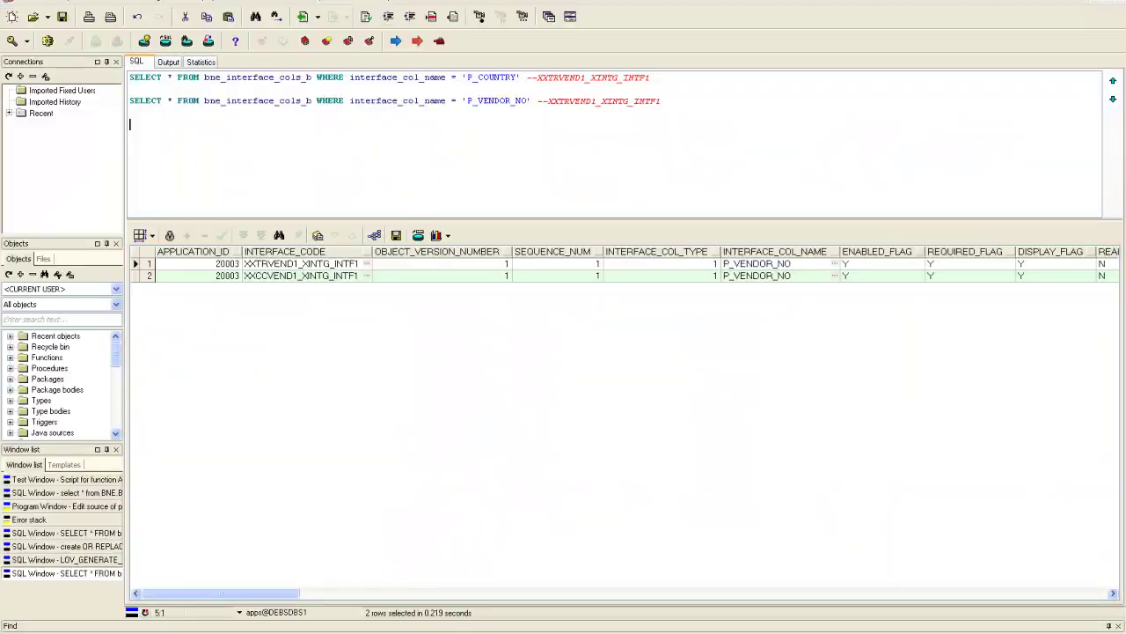
- Paste the Vendor LOV block and change its P_INTERFACE_CODE from XXCCVEND1_XINTG_INTF1 to XXTRVEND1_XINTG_INTF1
left_click_drag(417, 219, 422, 385)
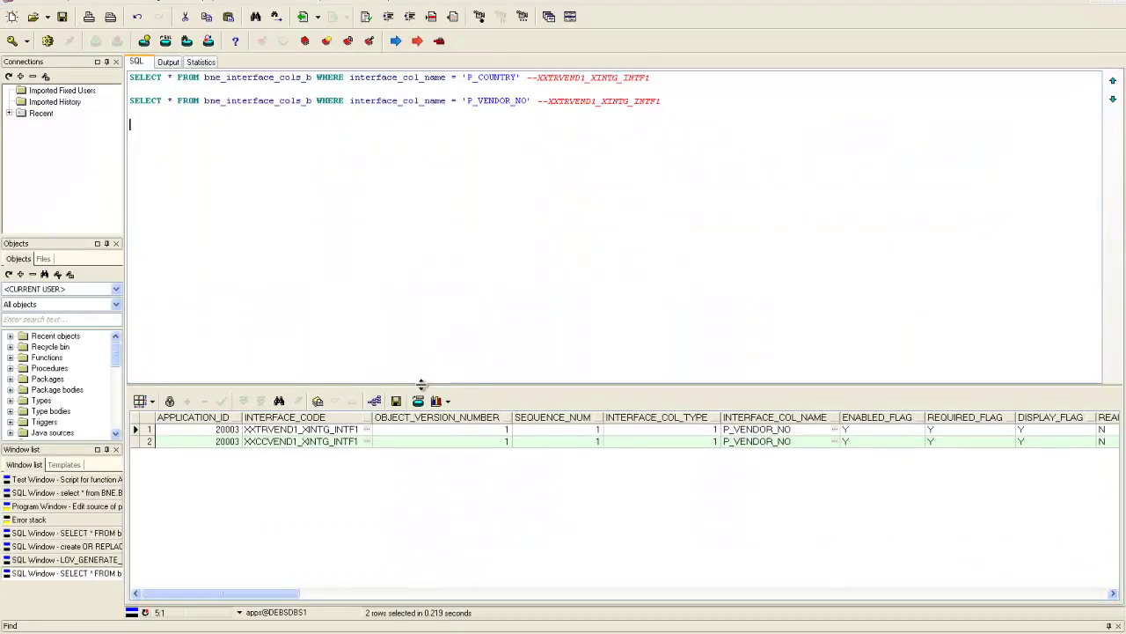
key("ctrl+v")
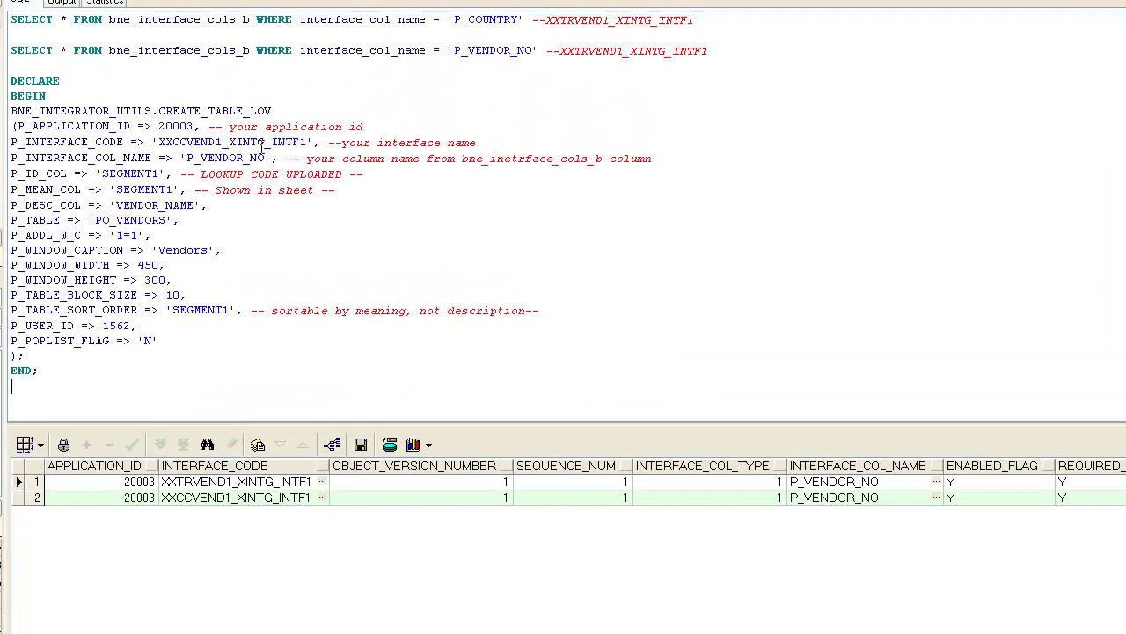
double_click(617, 22)
key("ctrl+c")
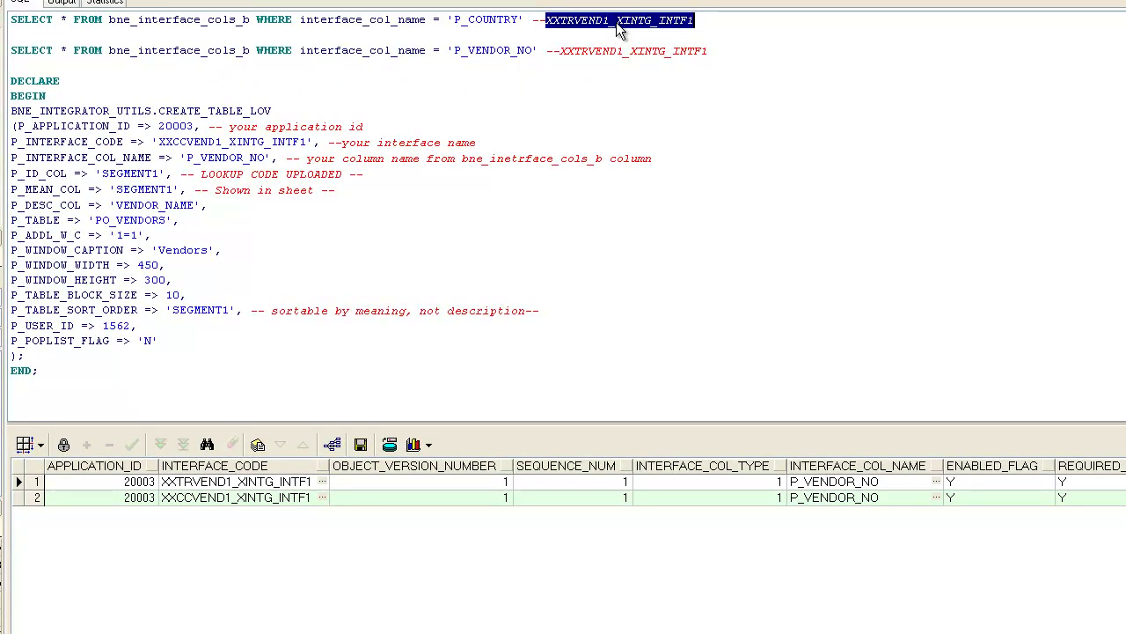
double_click(190, 143)
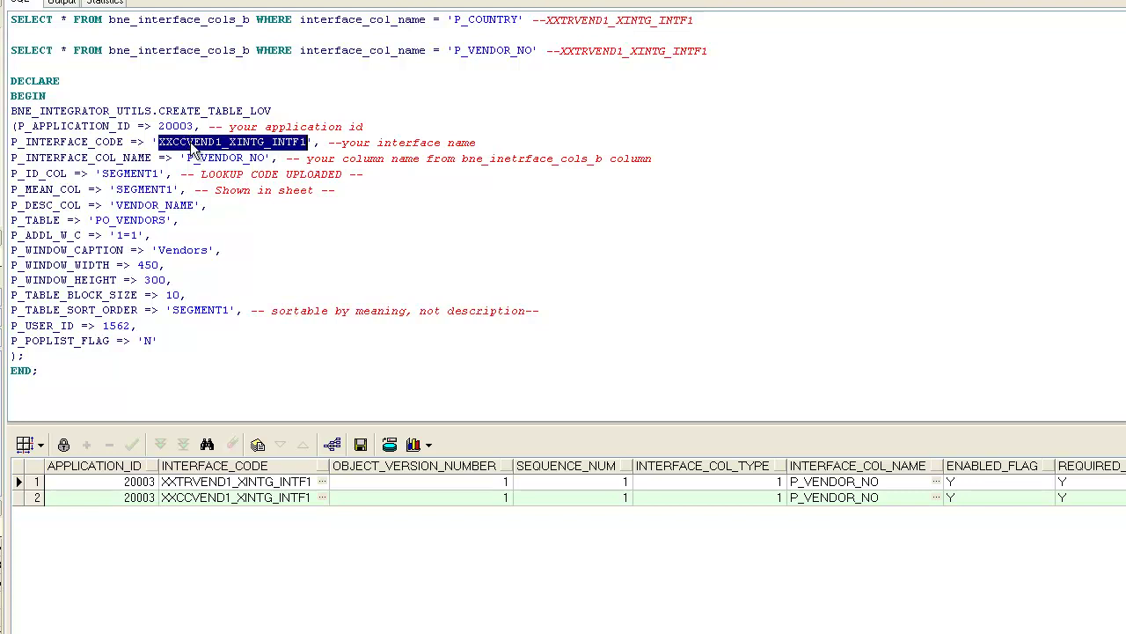
key("ctrl+v")
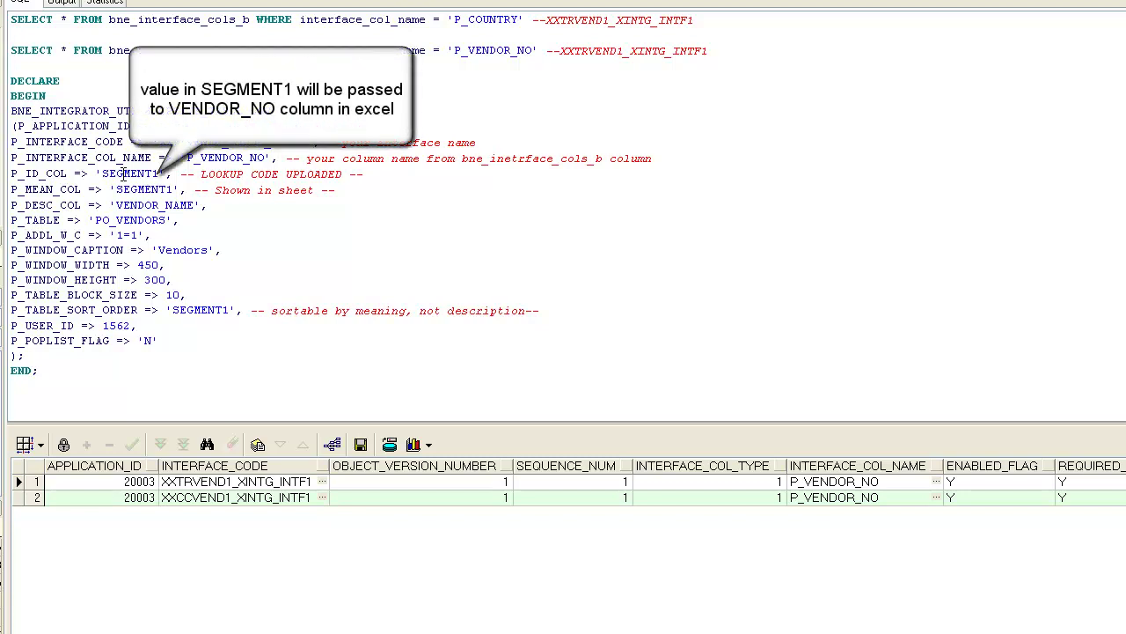
left_click(124, 173)
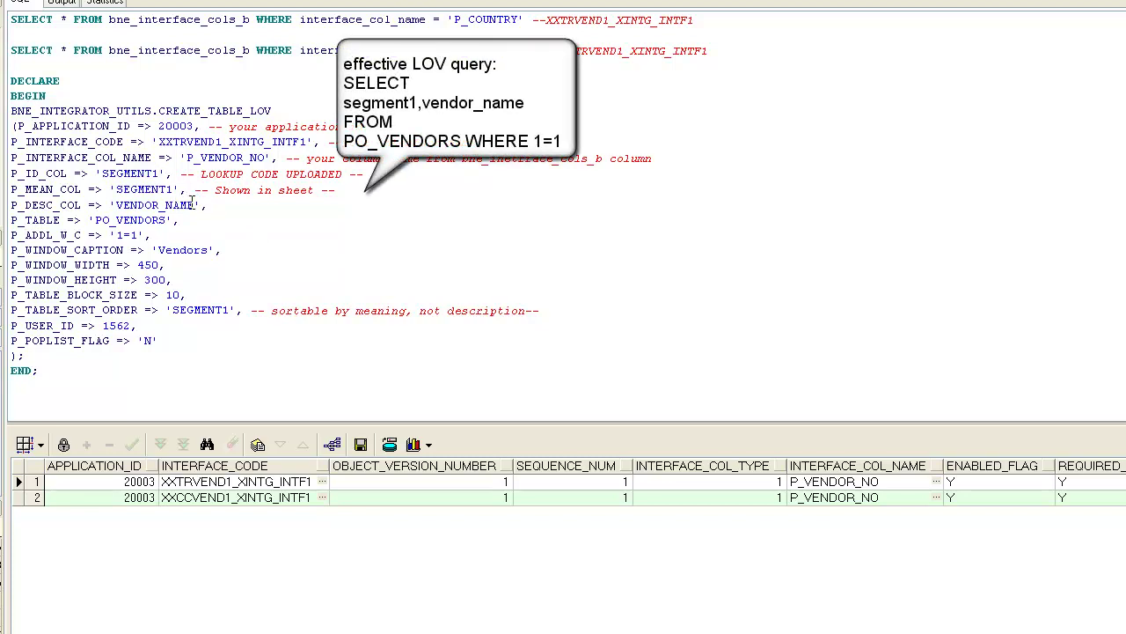
left_click_drag(165, 220, 96, 221)
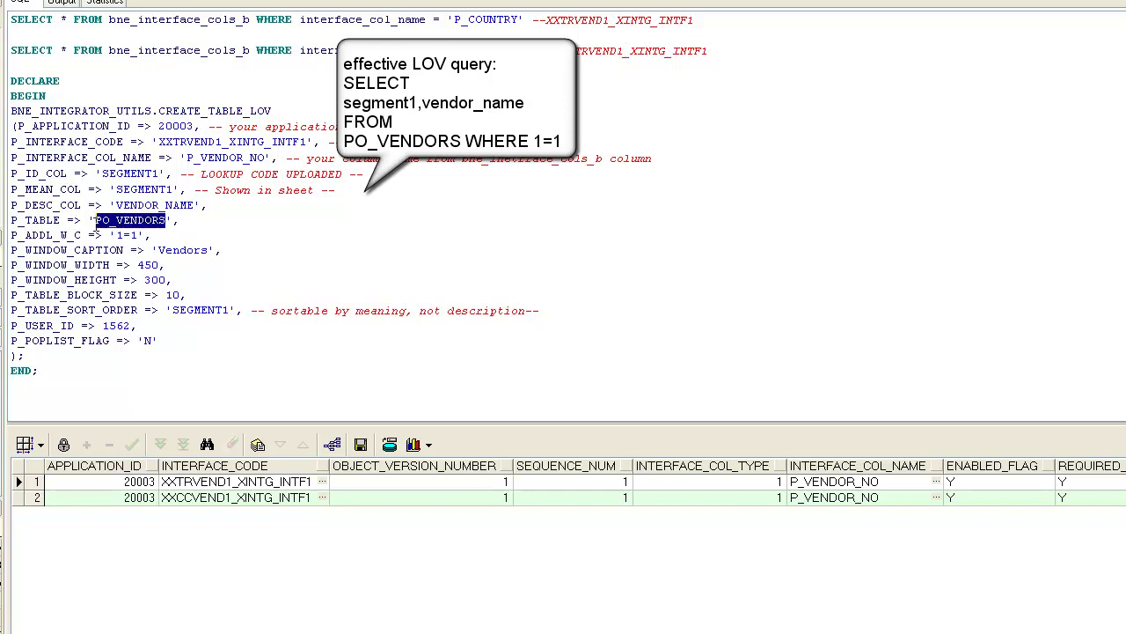
left_click(349, 253)
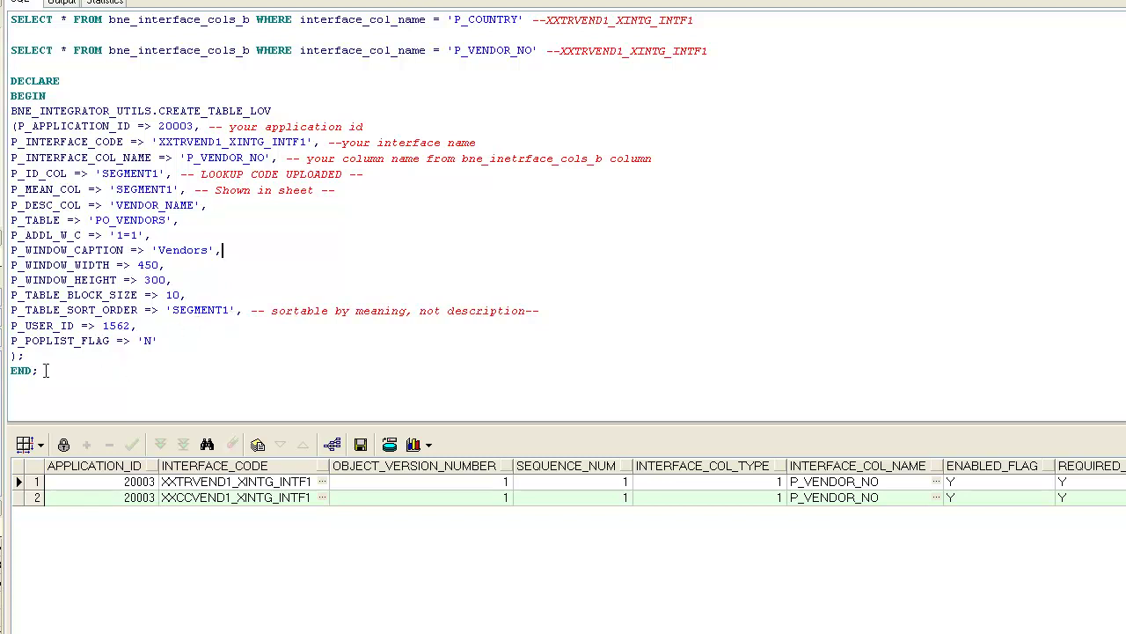
- Select the Vendor LOV DECLARE…END block, execute it with F8, and commit
left_click_drag(44, 371, 11, 80)
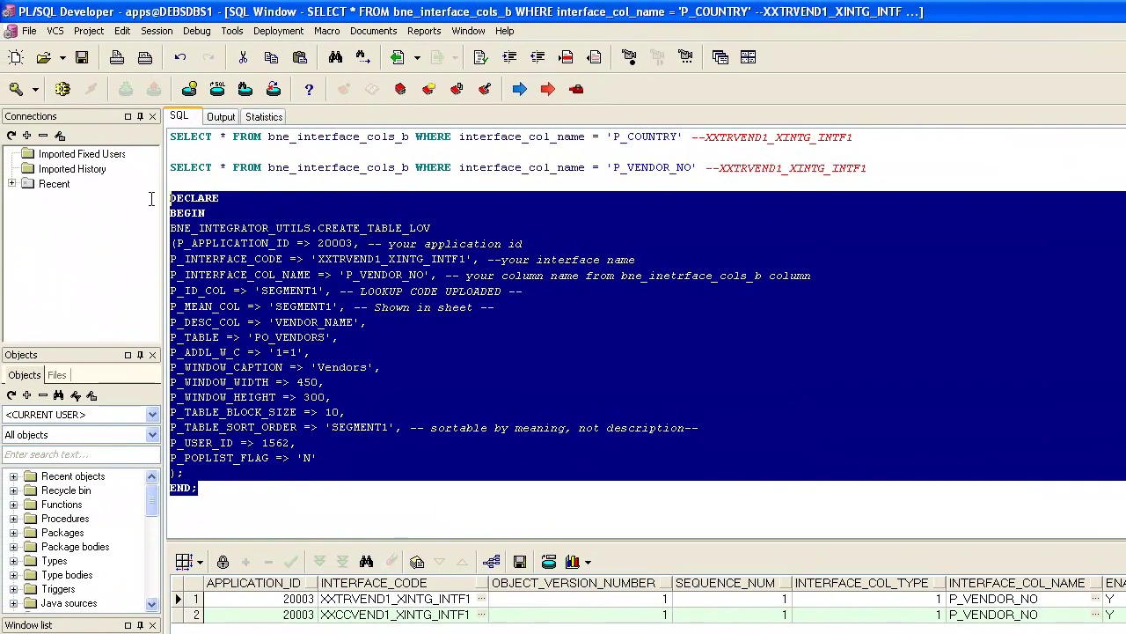
left_click(63, 89)
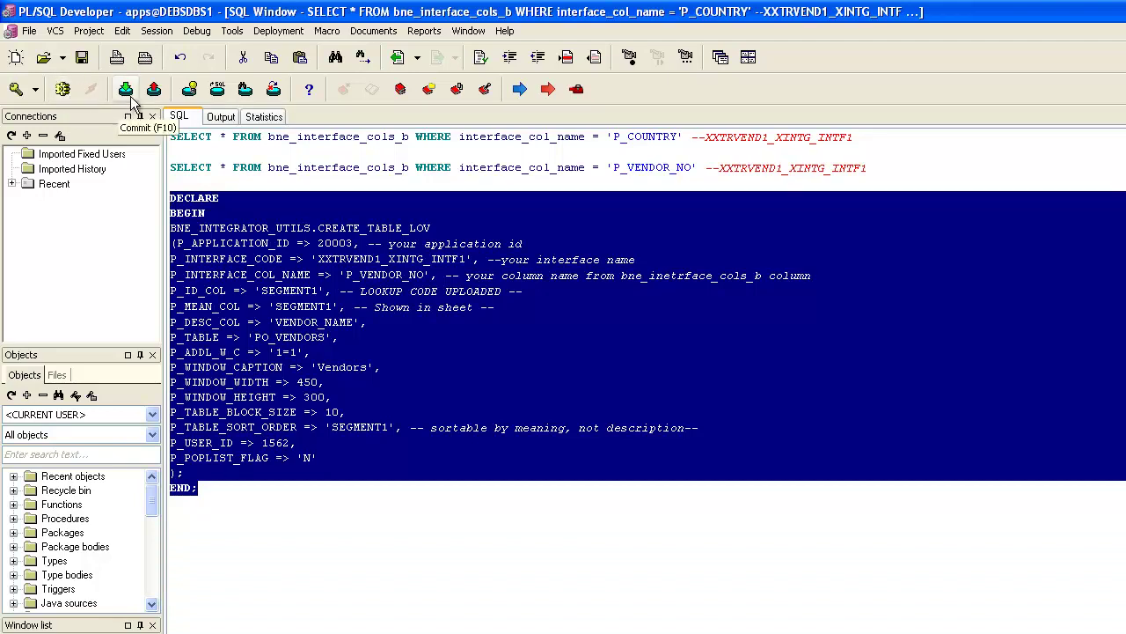
left_click(124, 92)
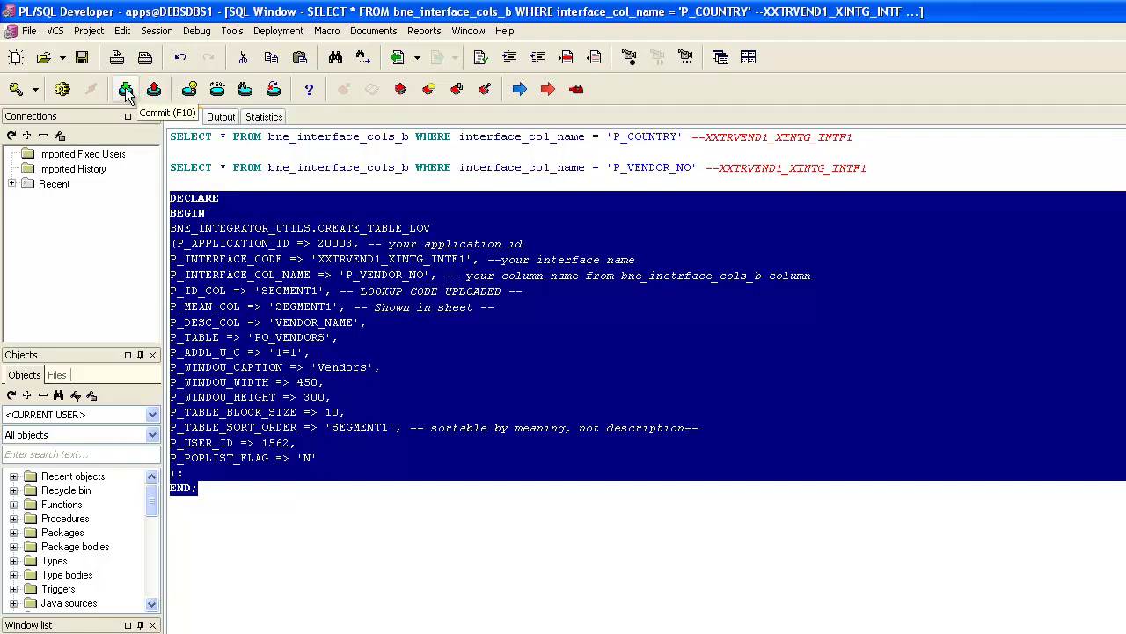
- Commit the Vendor LOV transaction with Yes, then return to the Word guide
left_click(126, 89)
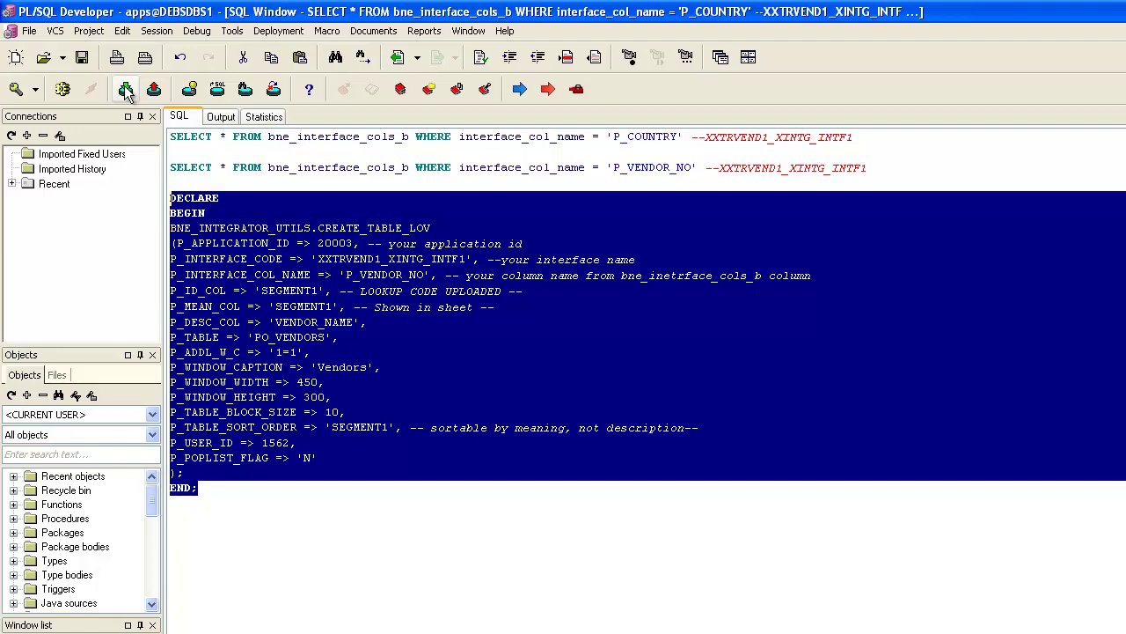
left_click(124, 86)
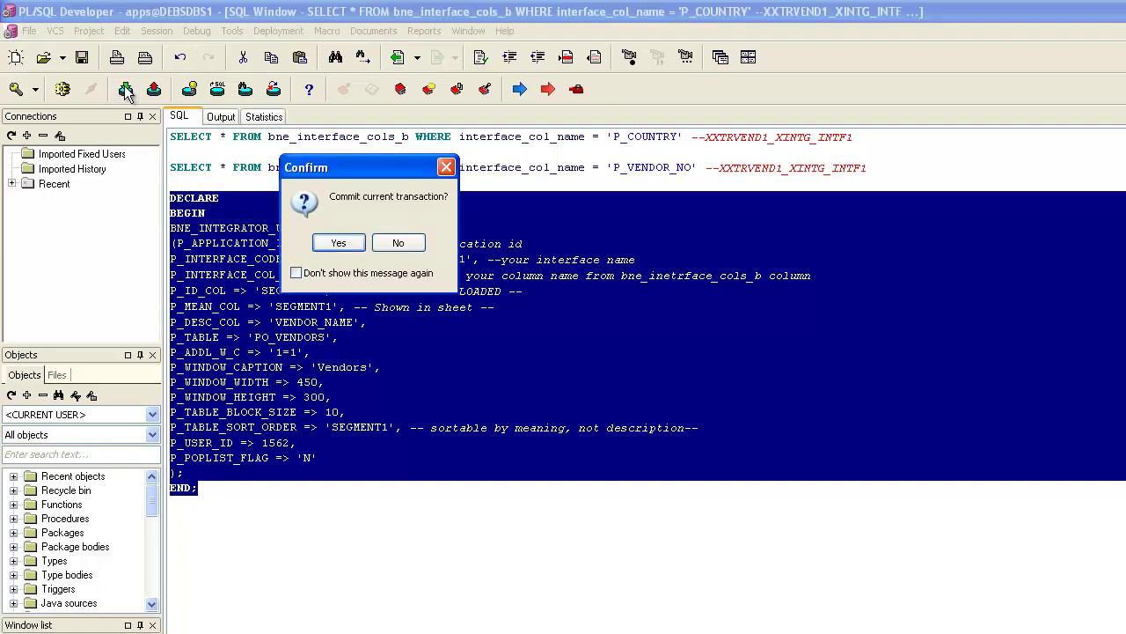
left_click(338, 244)
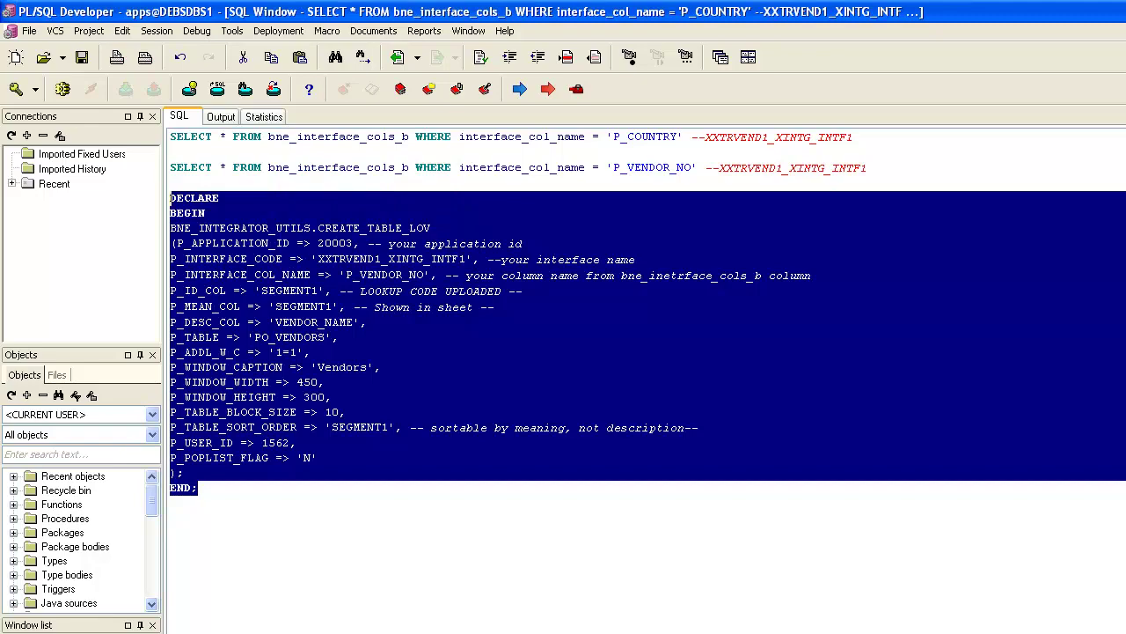
key("alt+Tab")
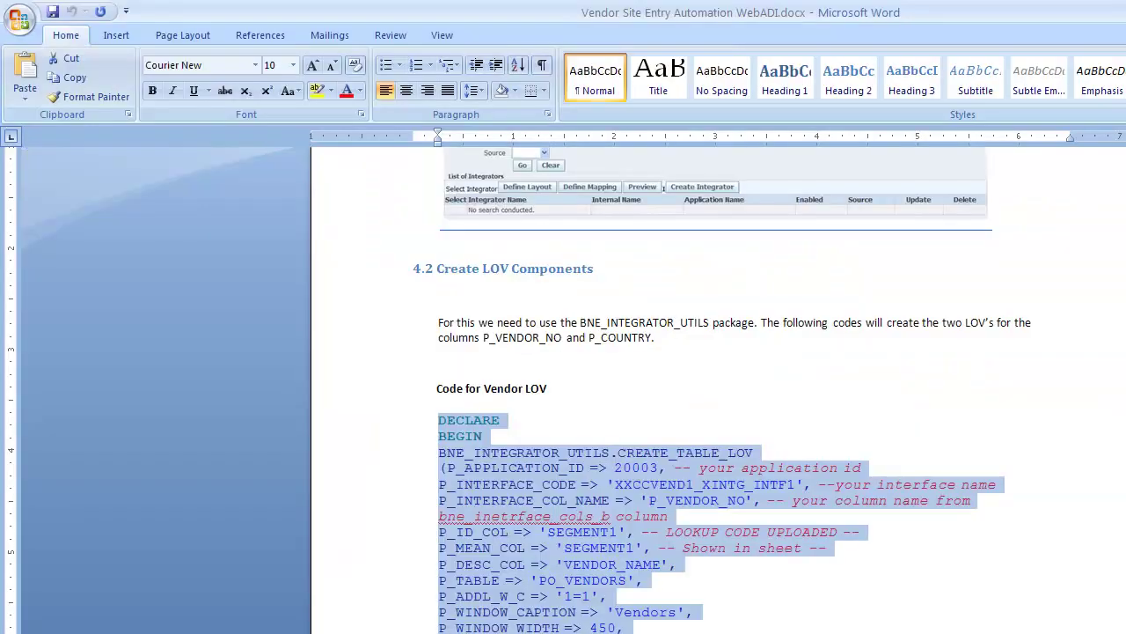
- Select the Code for Country LOV block in Word and return to PL/SQL Developer
scroll(466, 598, "down", 5)
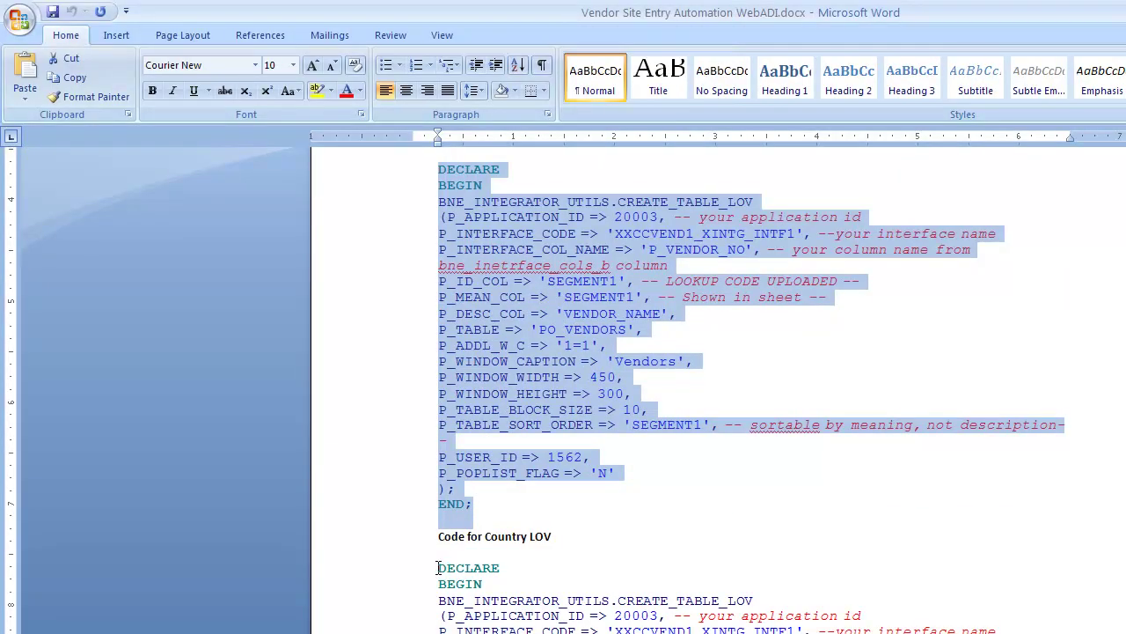
left_click_drag(438, 567, 528, 629)
key("ctrl+c")
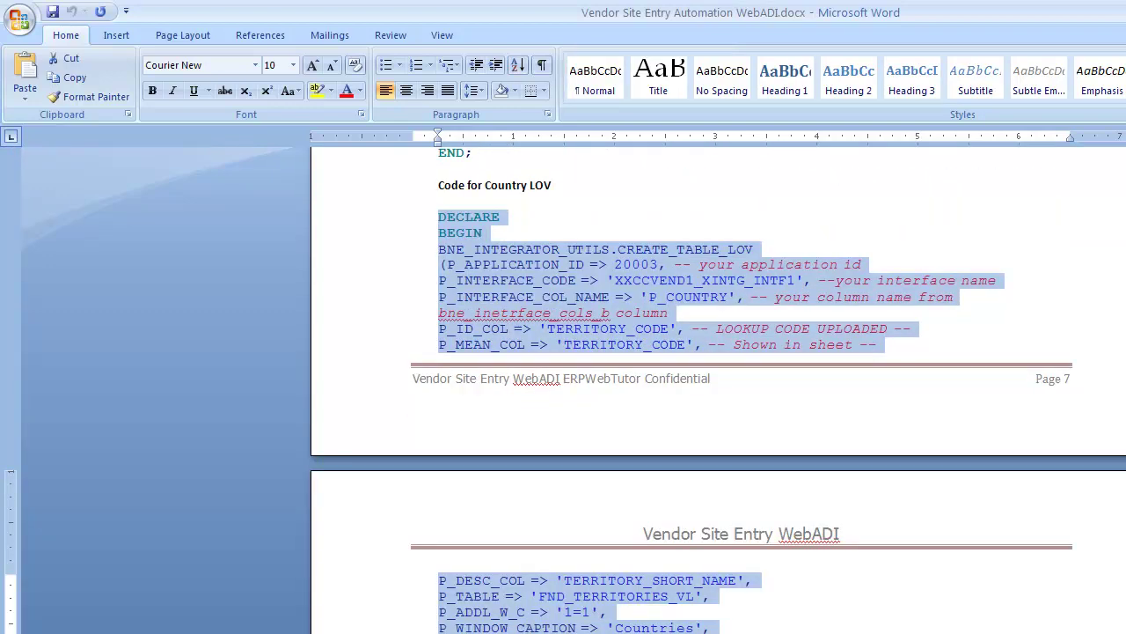
key("alt+Tab")
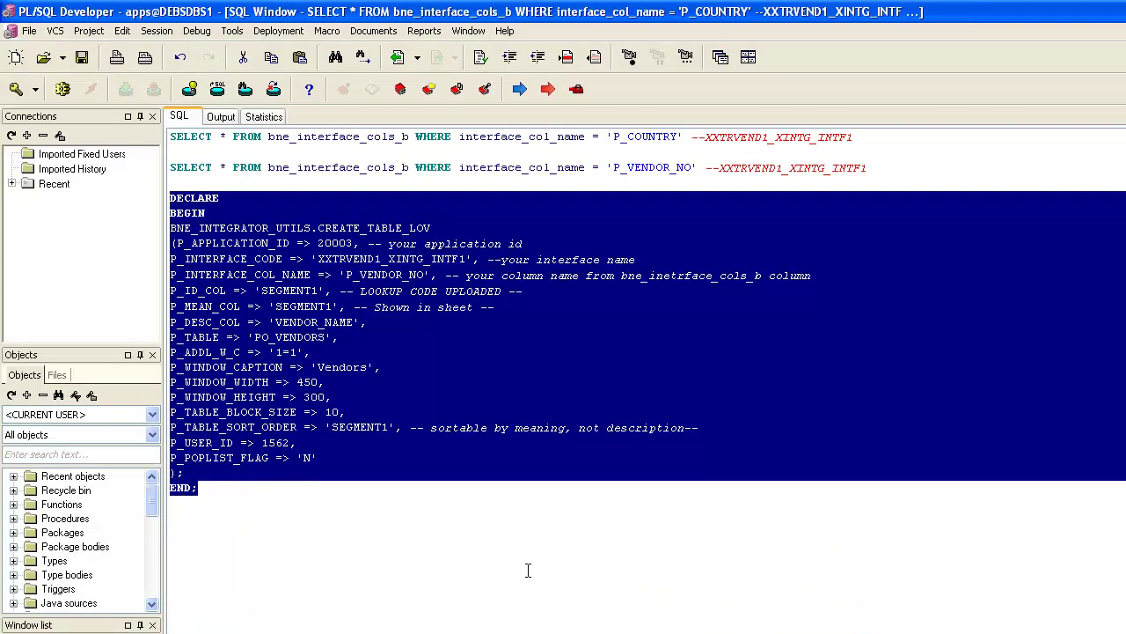
- Paste the Country LOV block below the Vendor LOV, setting its interface code to XXTRVEND1_XINTG_INTF1
left_click(345, 499)
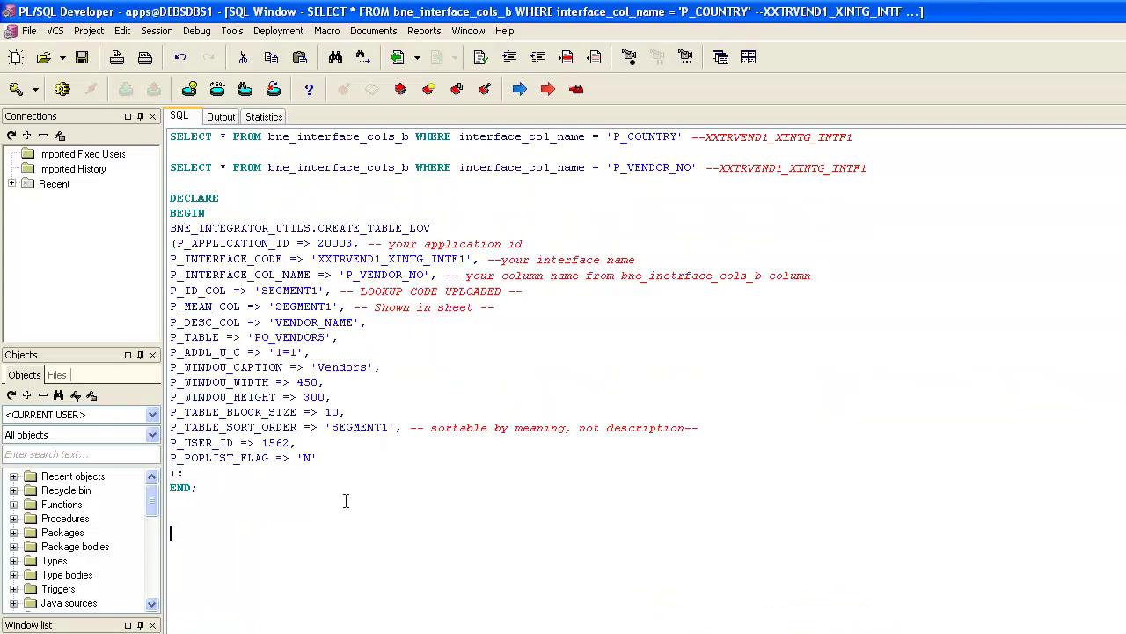
key("ctrl+v")
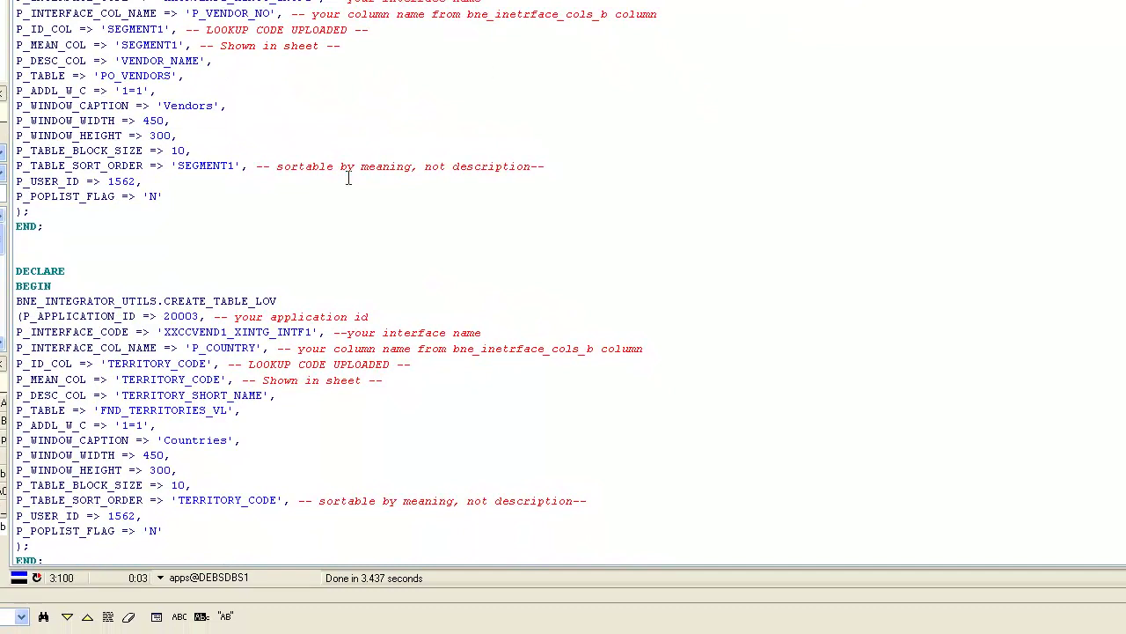
double_click(275, 338)
type("XXTRVEND1_XINTG_INTF1")
- Run the whole Country LOV block and commit the transaction with Yes
scroll(216, 356, "down", 1)
left_click_drag(70, 528, 24, 239)
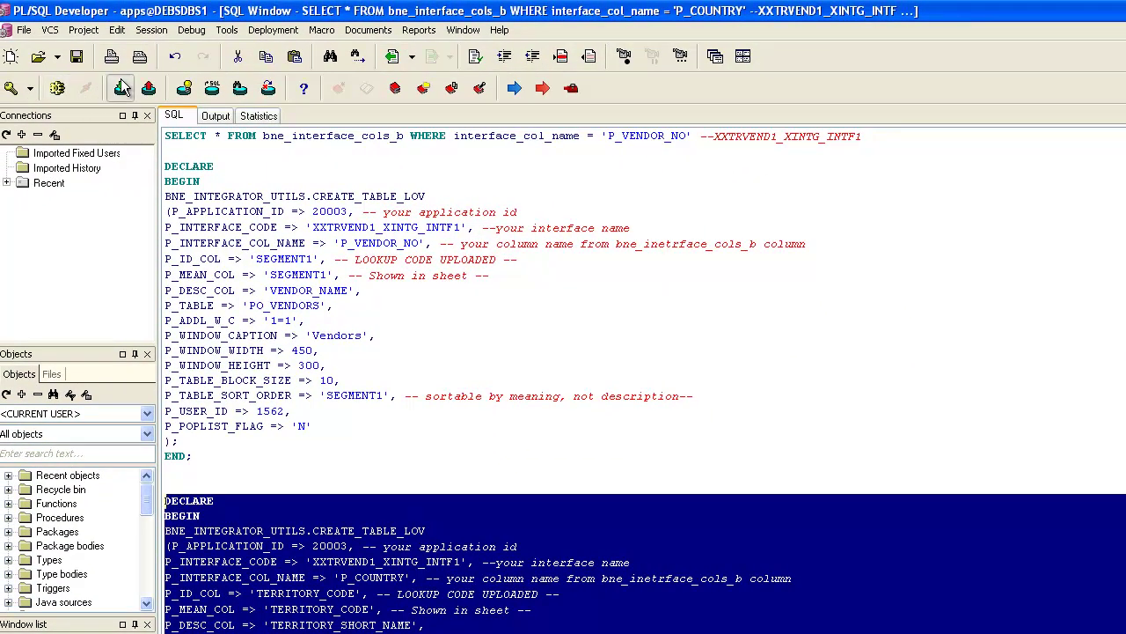
left_click(122, 88)
left_click(319, 244)
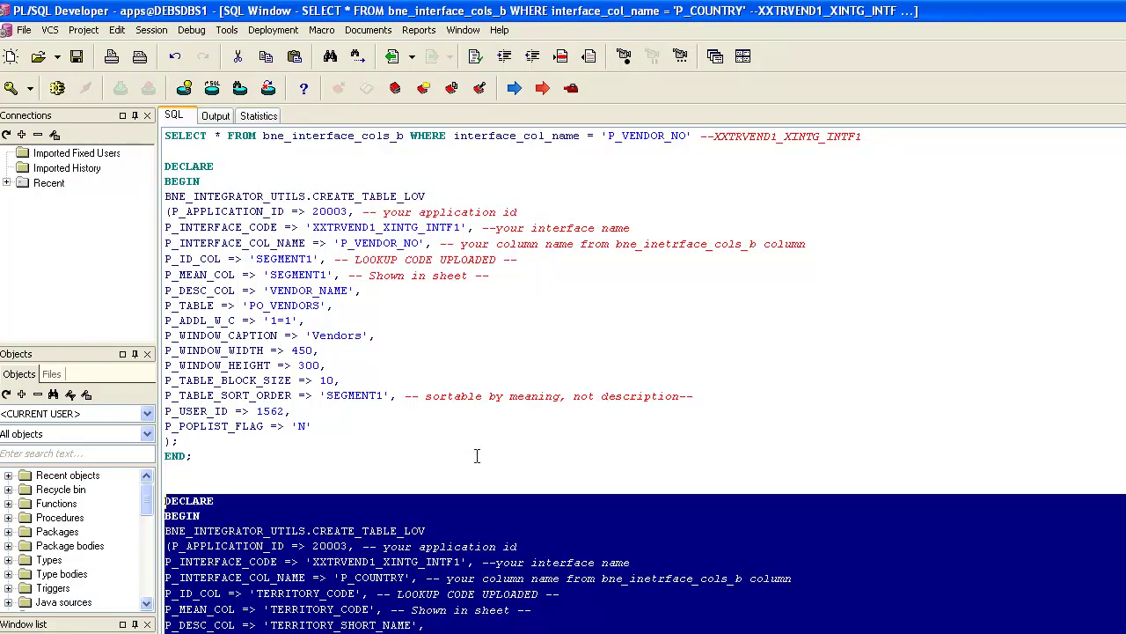
left_click(477, 455)
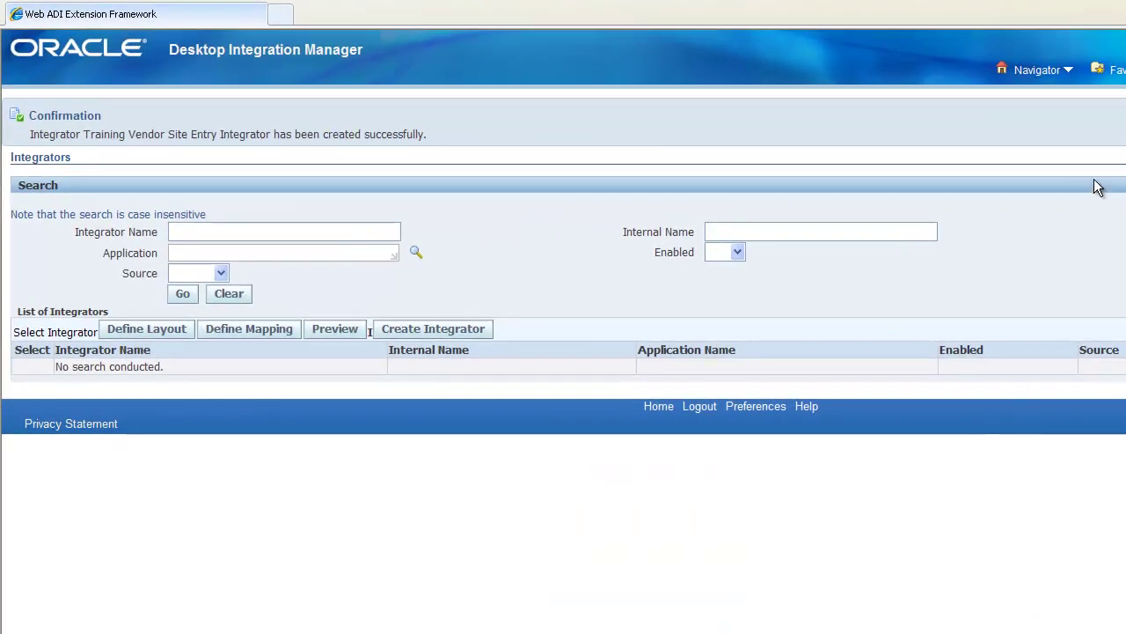
- Open Desktop Integrator's Define Layout page and load the Training Vendor Site Entry Integrator
key("Return")
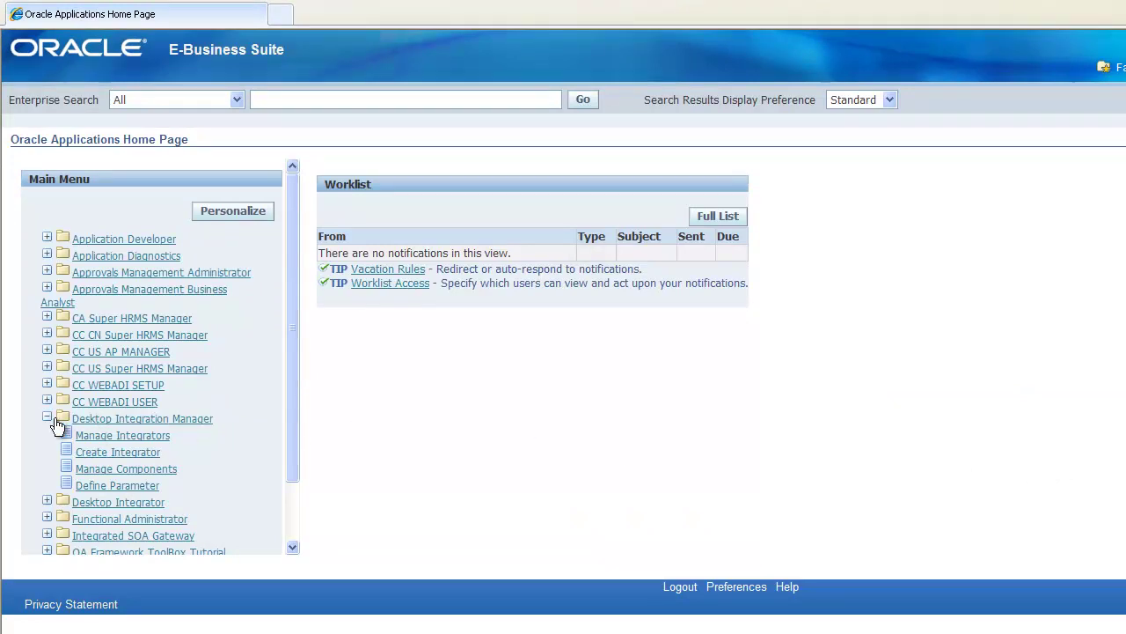
left_click(48, 418)
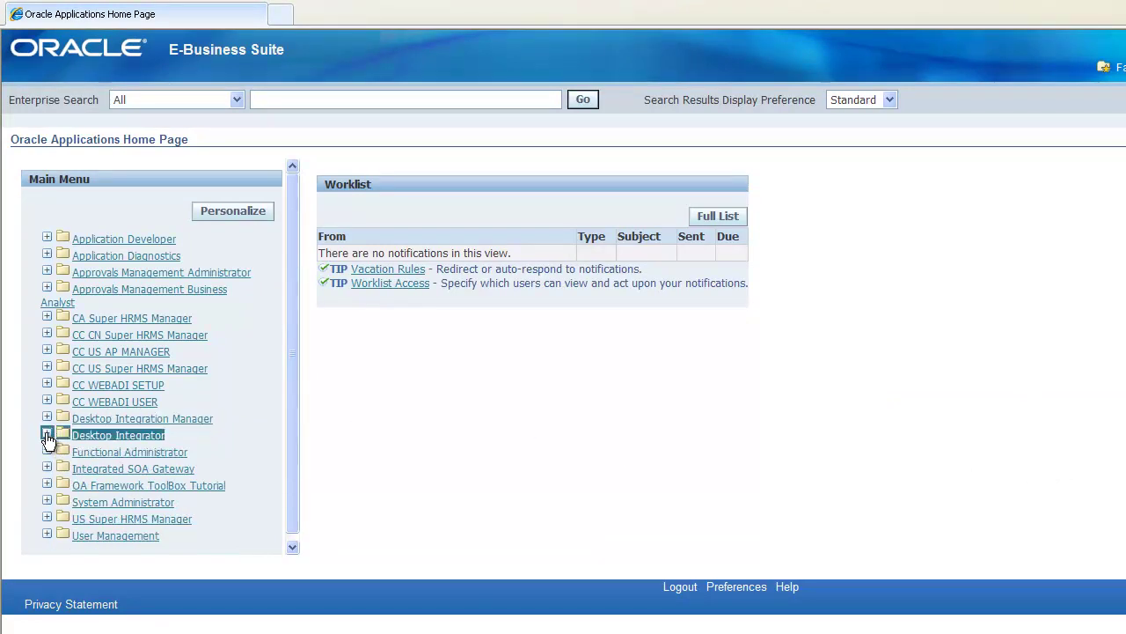
left_click(47, 434)
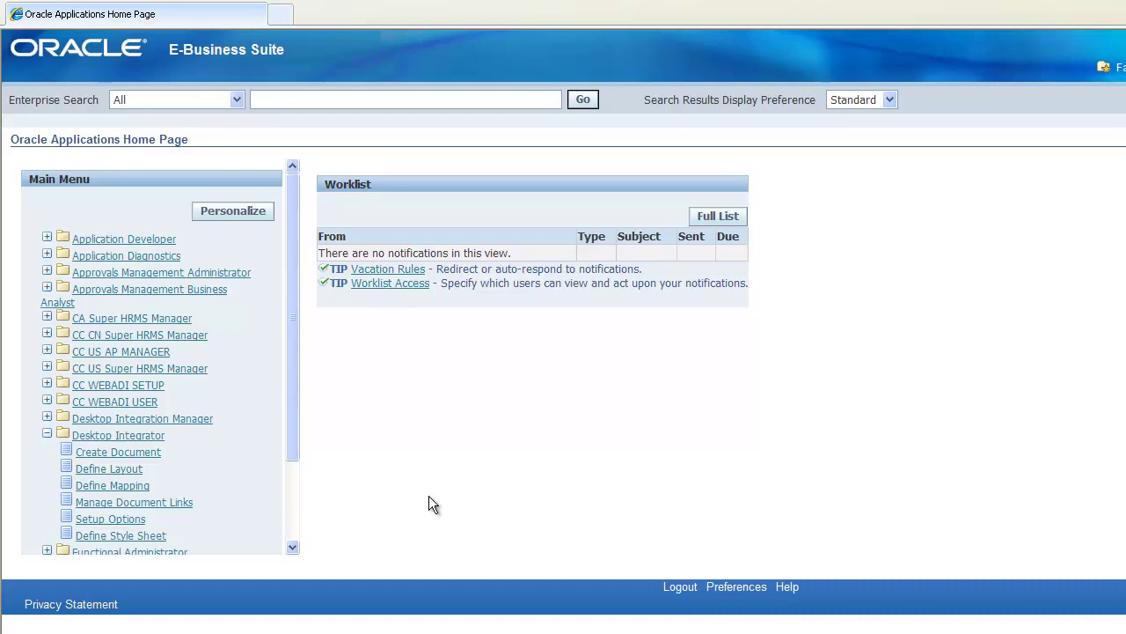
left_click(132, 469)
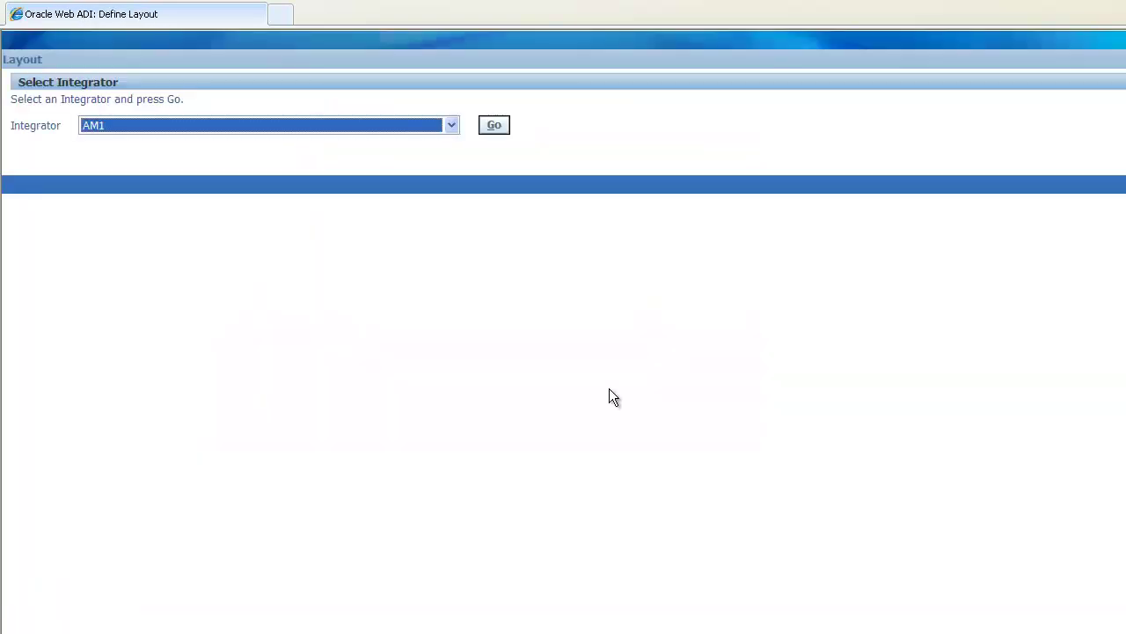
left_click(452, 126)
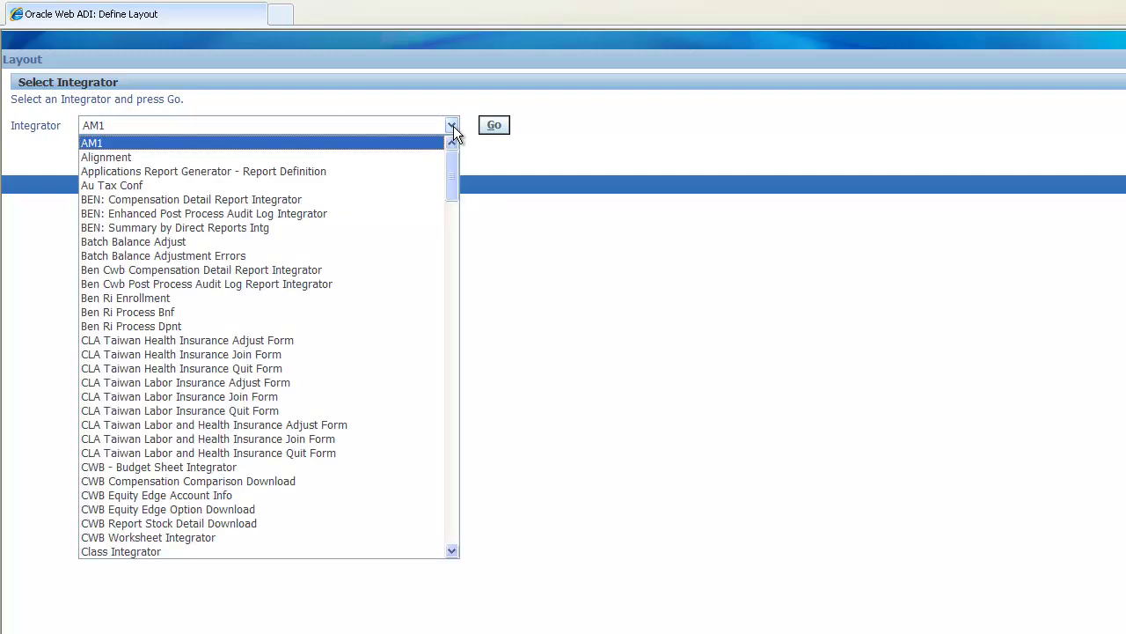
left_click_drag(451, 215, 466, 504)
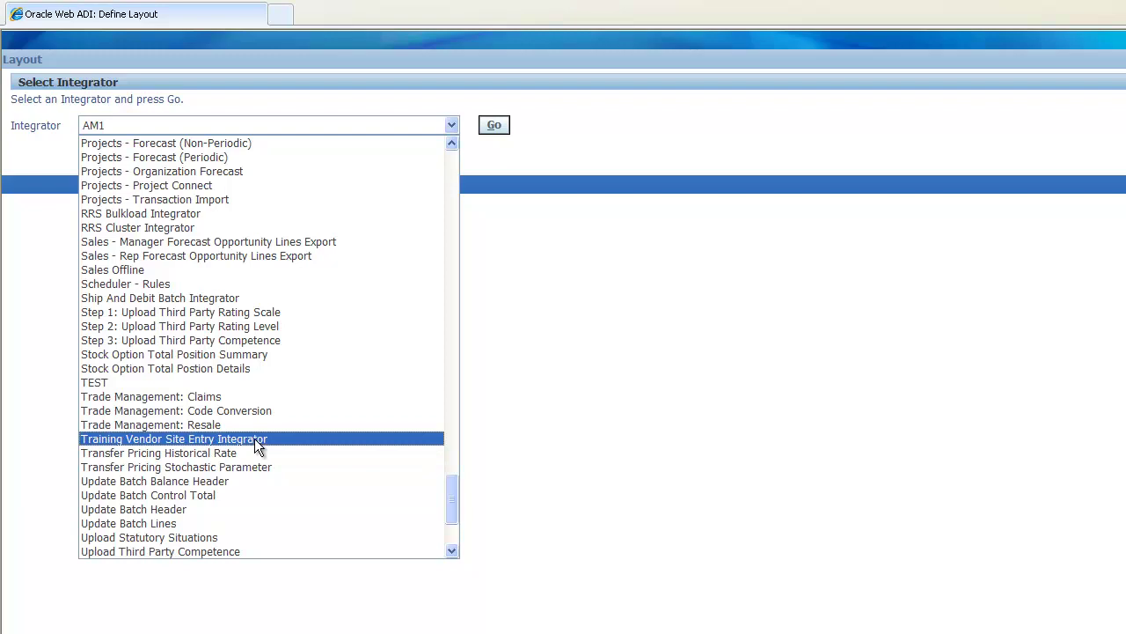
left_click(254, 438)
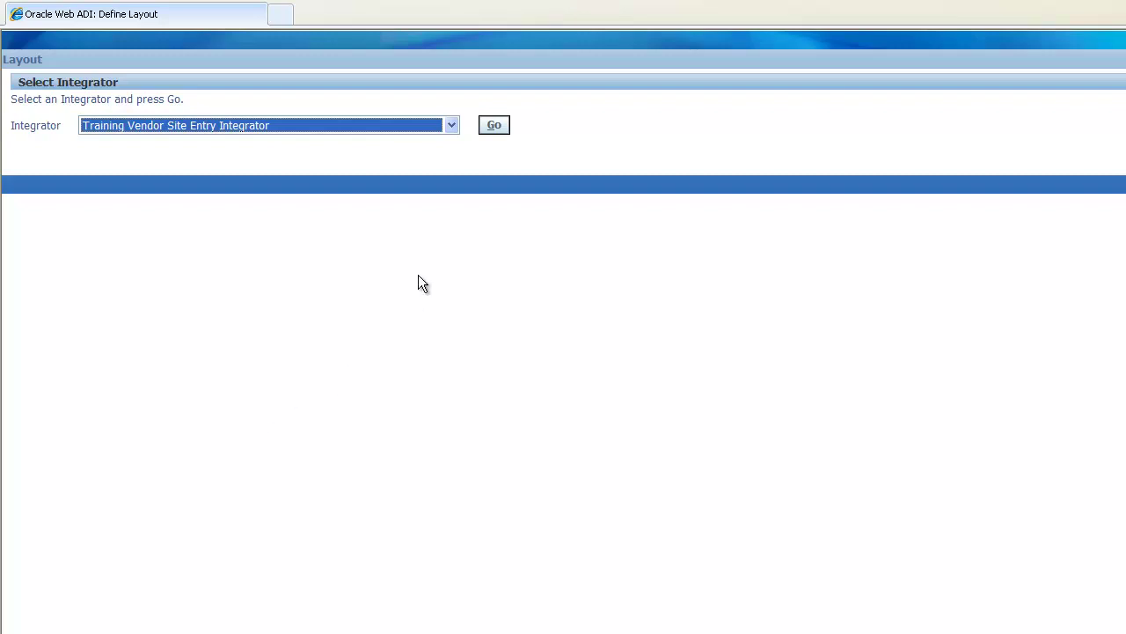
left_click(495, 125)
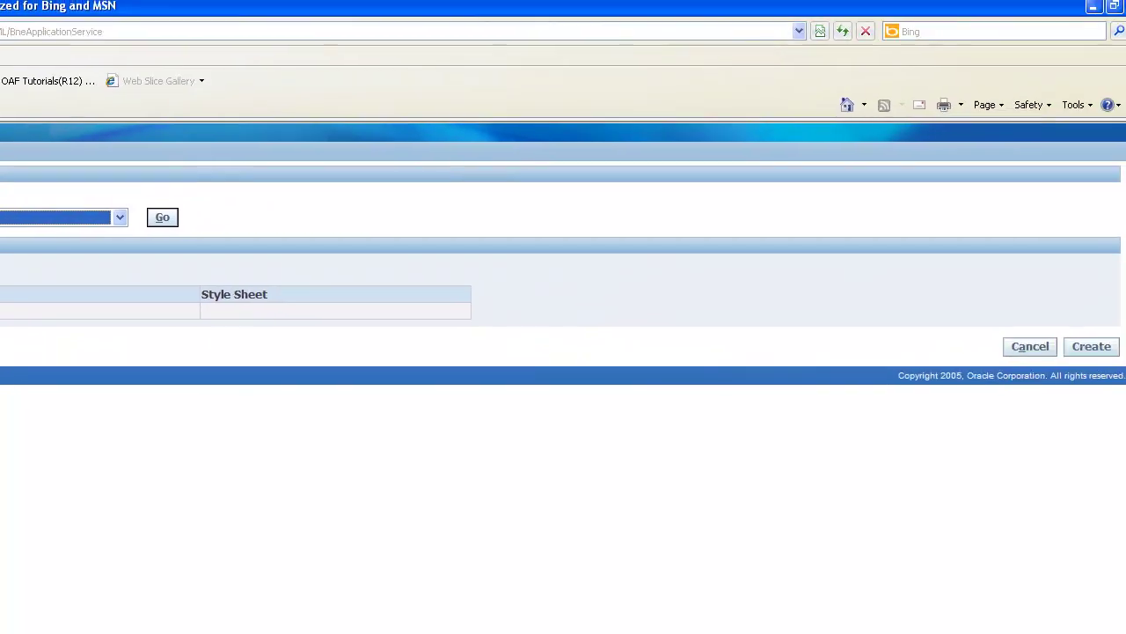
- Create a layout named 'Training Vendor Site Entry Layout' with 1 header and continue
left_click(1091, 346)
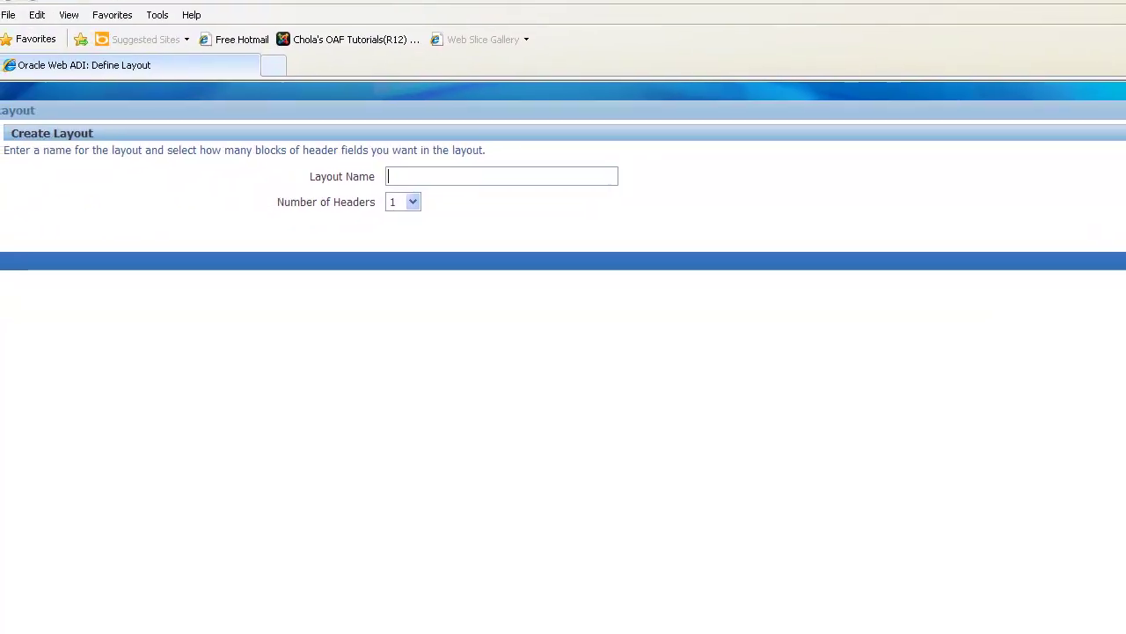
type("Tr")
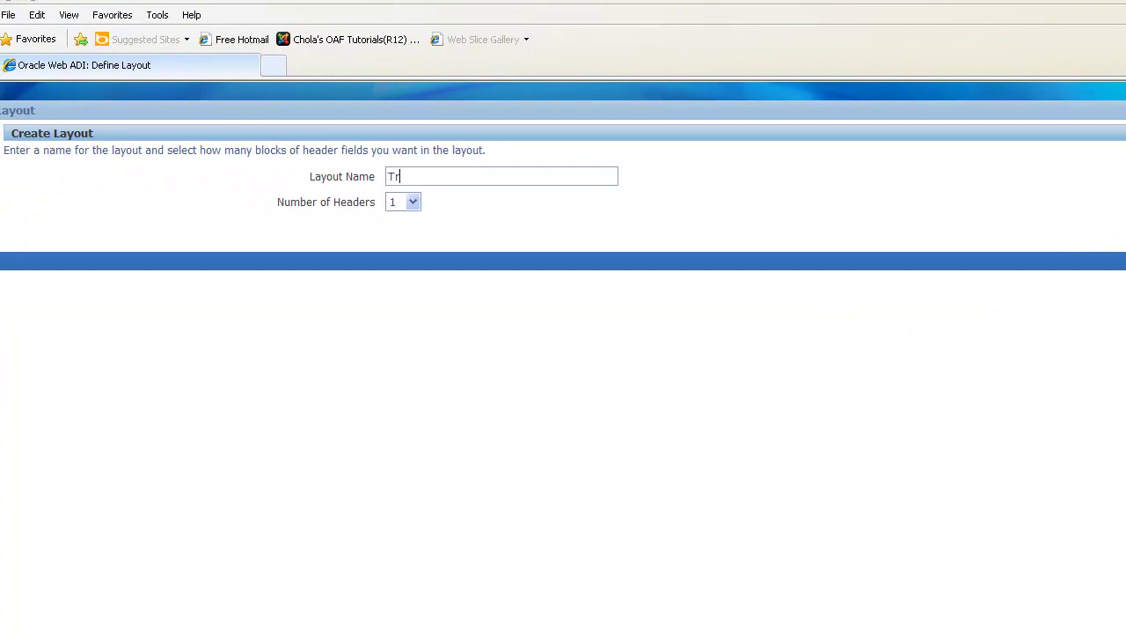
type("aining Vendor Site En")
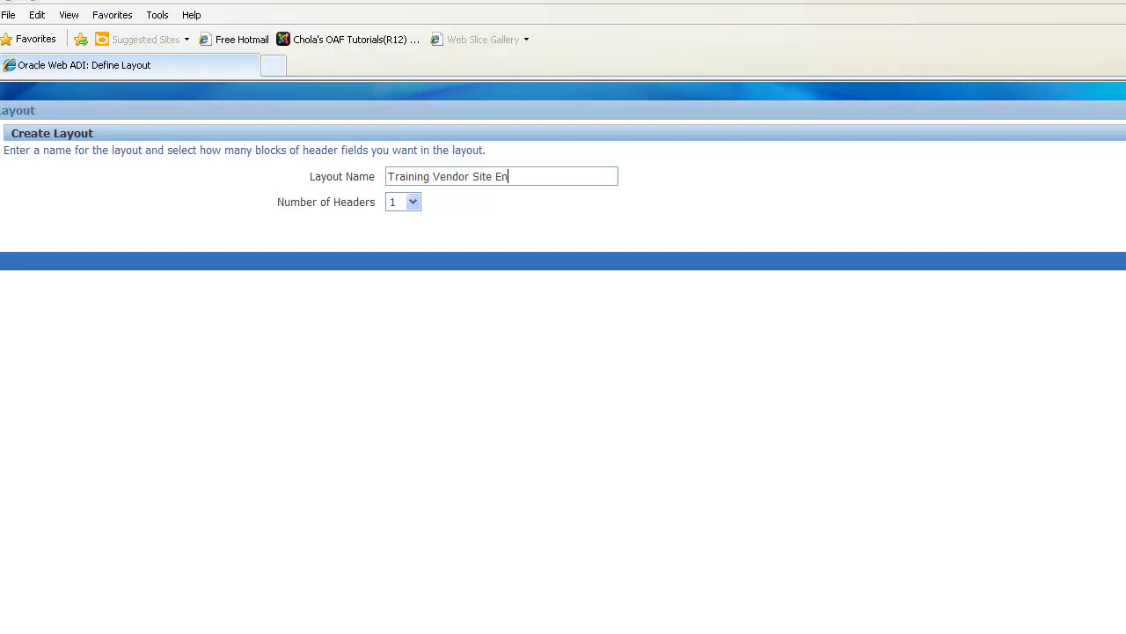
type("try Layout")
key("Return")
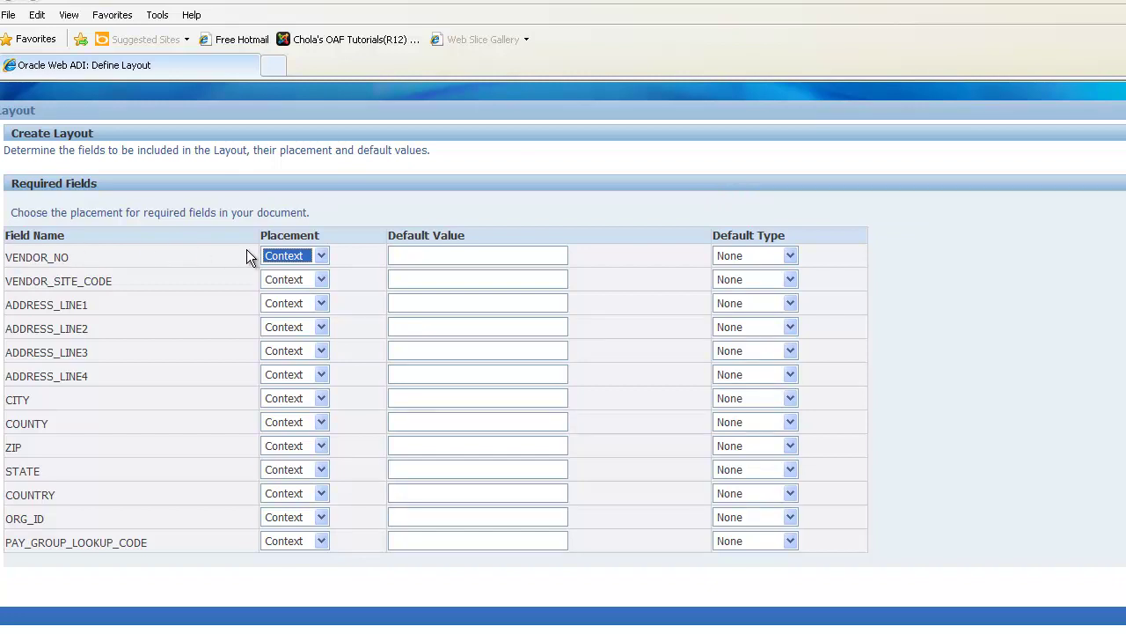
- Place VENDOR_NO, VENDOR_SITE_CODE, ADDRESS_LINE1 and ADDRESS_LINE2 in Line, then apply the layout
left_click(321, 255)
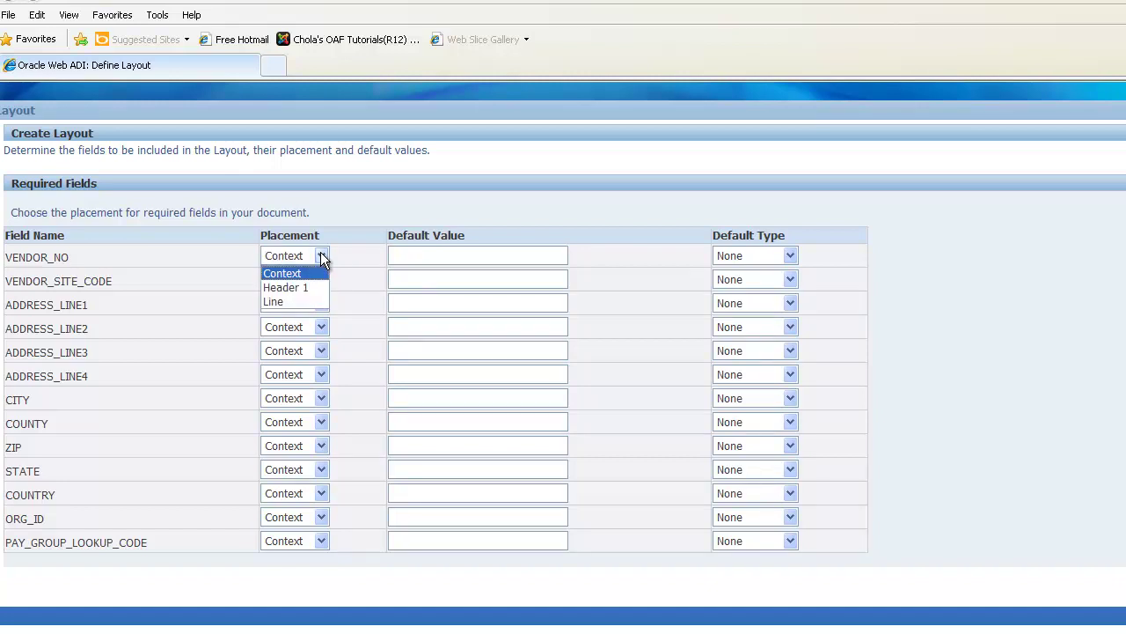
left_click(308, 302)
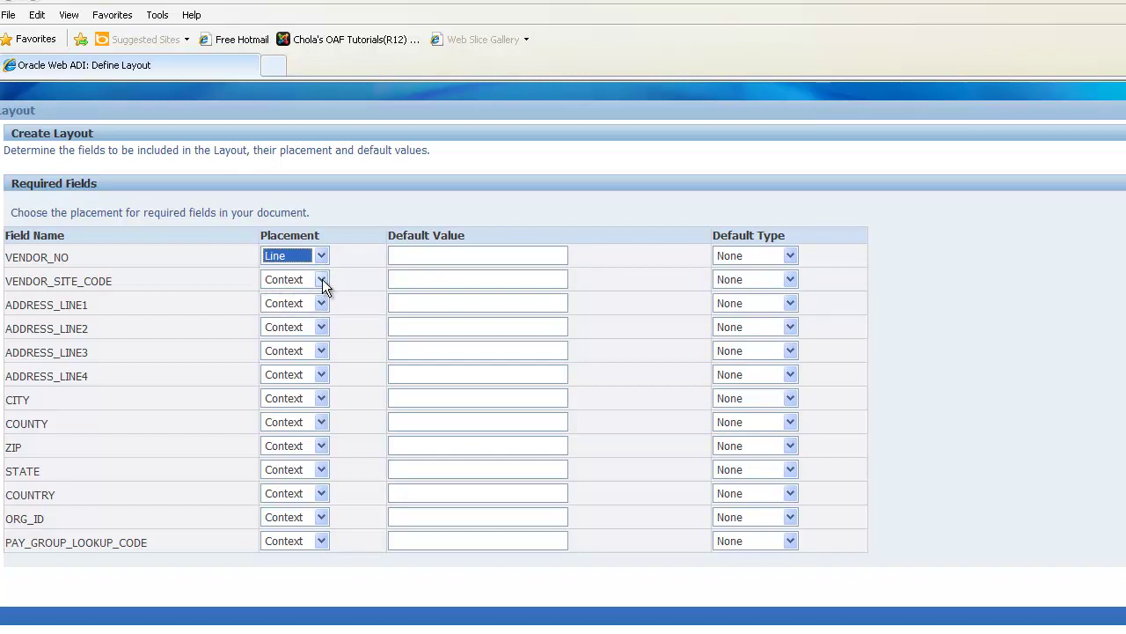
left_click(322, 280)
left_click(311, 324)
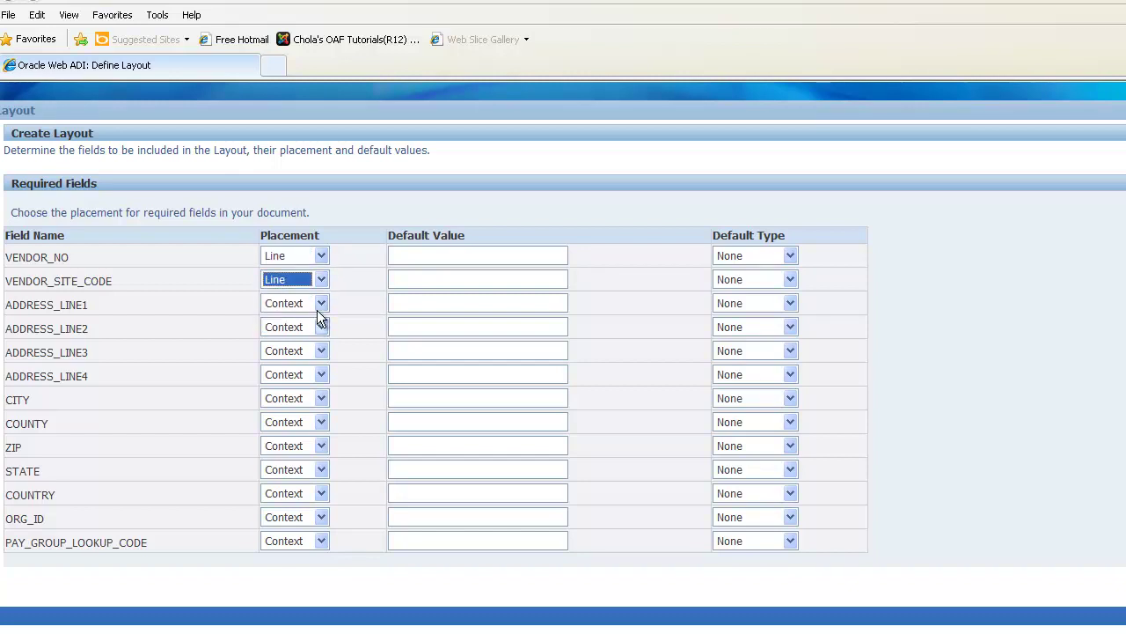
left_click(318, 303)
left_click(294, 349)
left_click(320, 326)
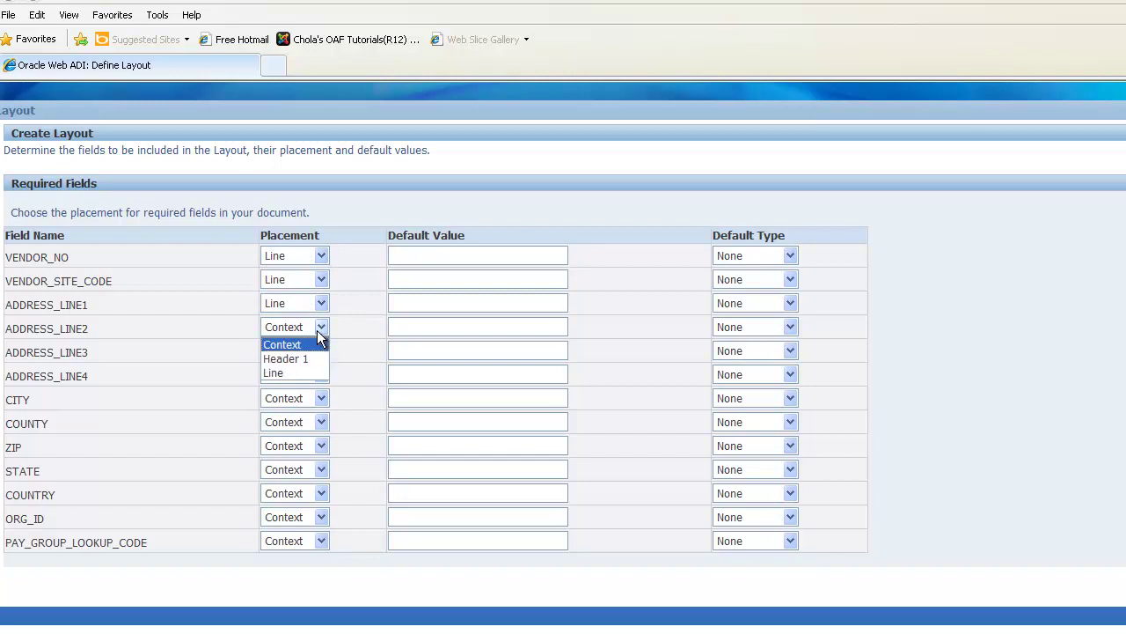
left_click(301, 373)
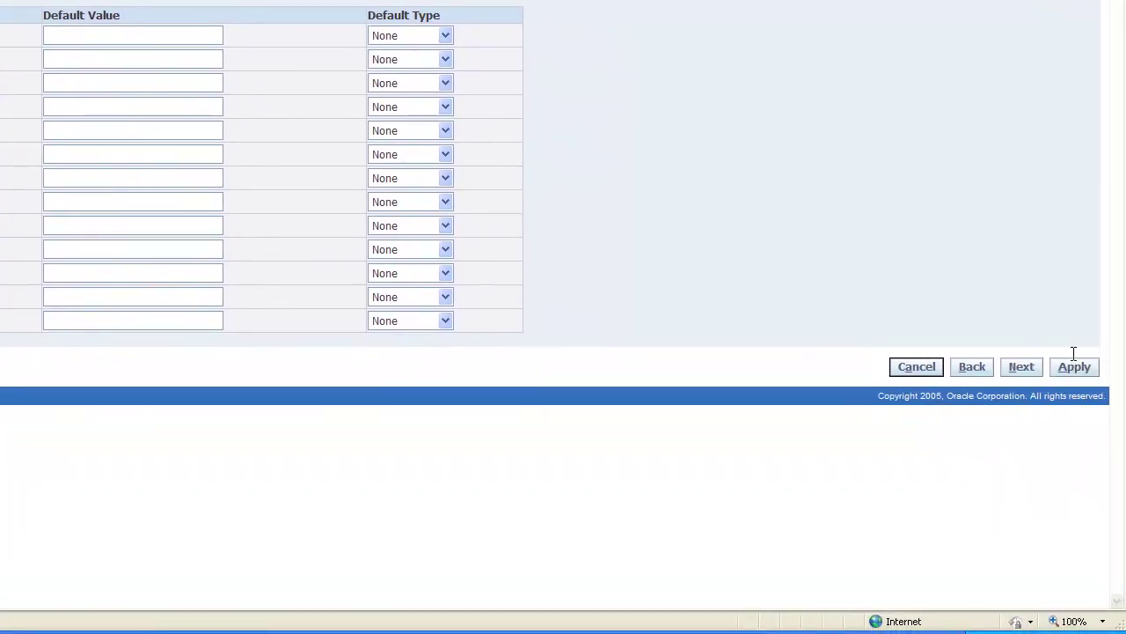
left_click(1074, 367)
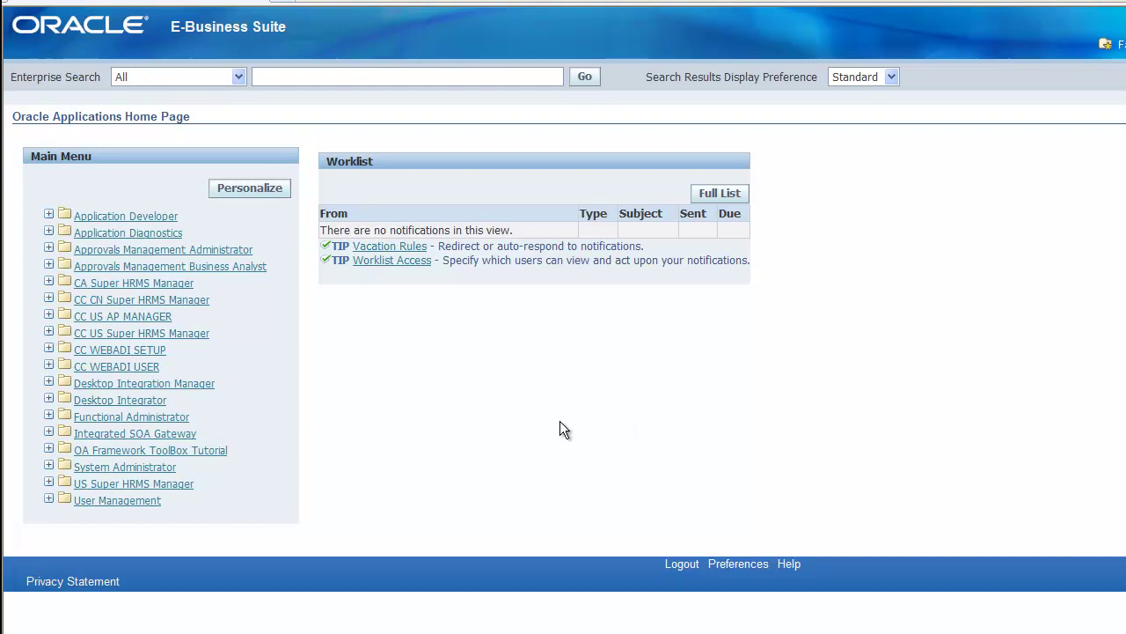
- Start a new Desktop Integrator document using the Training Vendor Site Entry Integrator
left_click(48, 399)
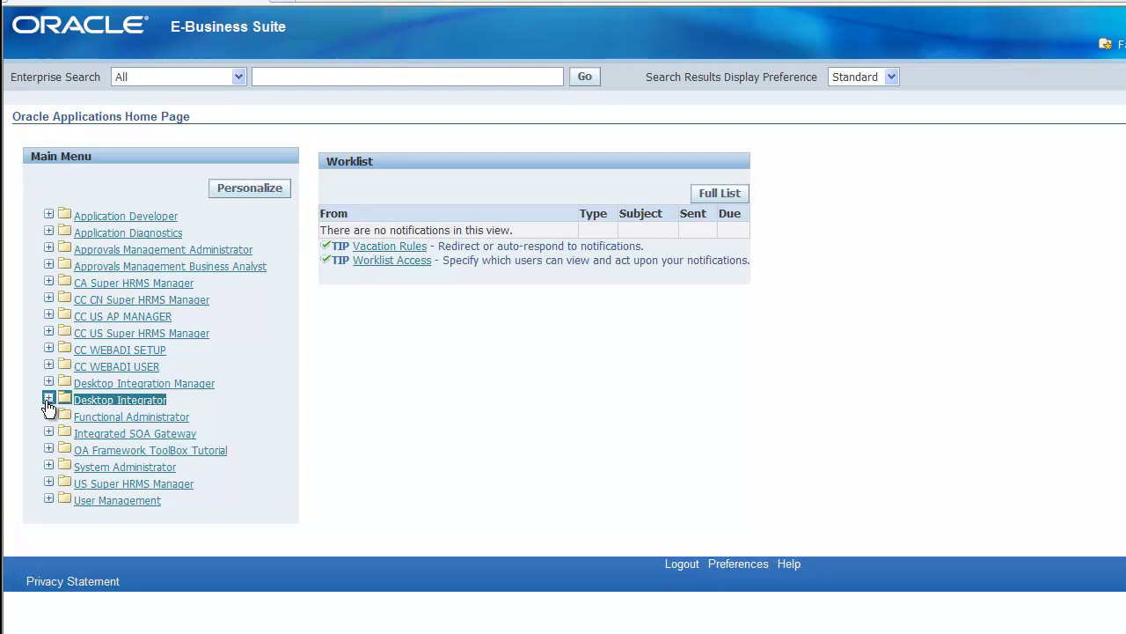
left_click(48, 399)
left_click(94, 431)
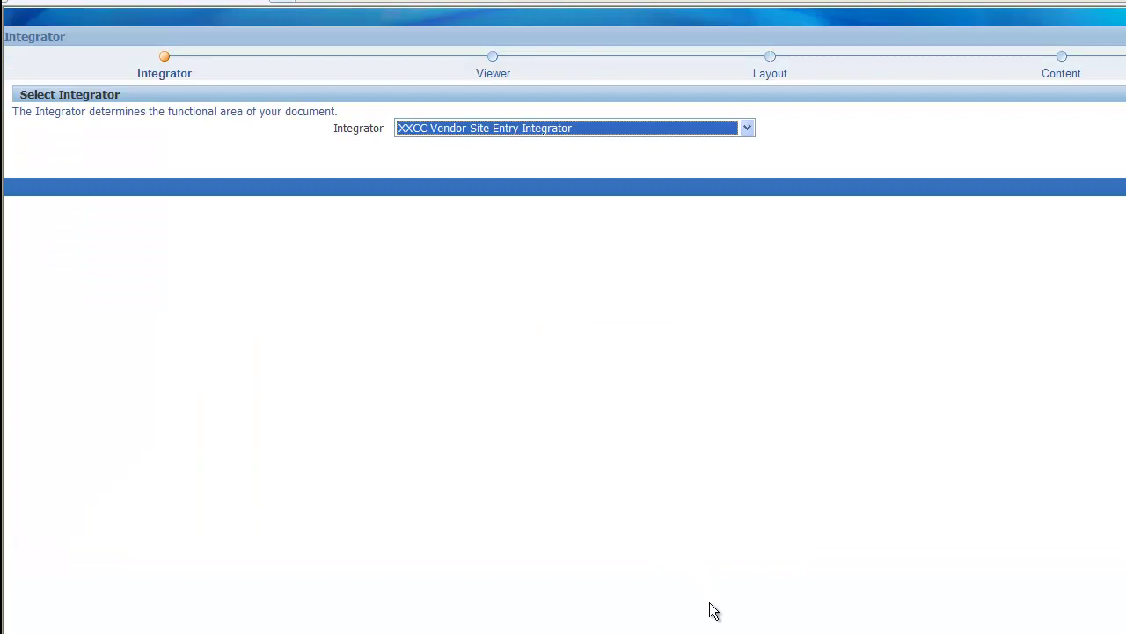
left_click(745, 130)
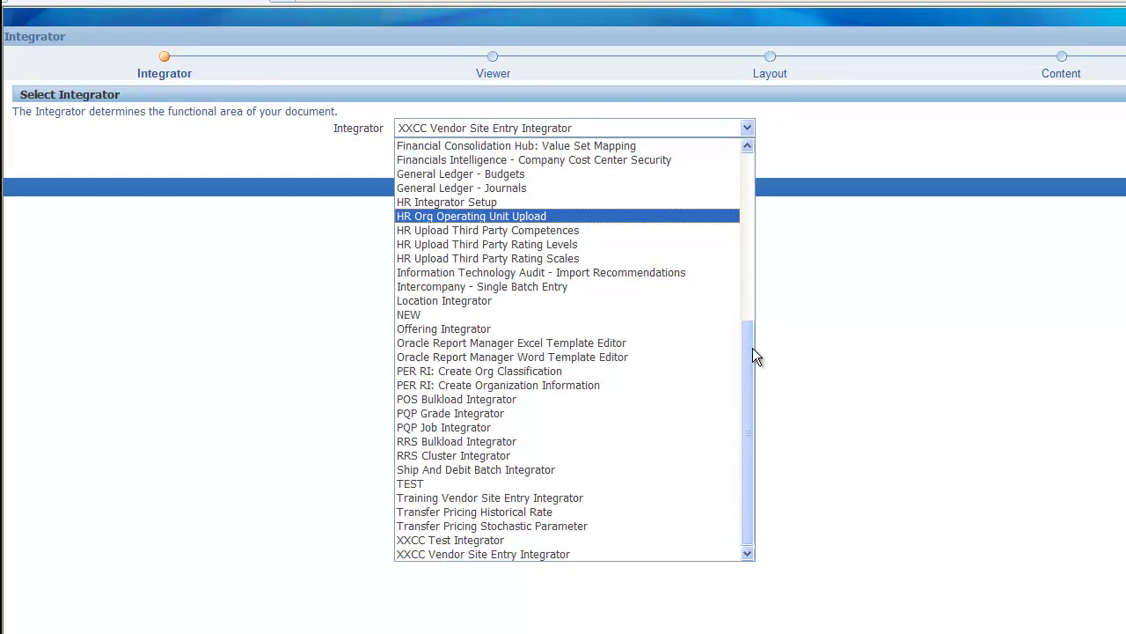
left_click(547, 498)
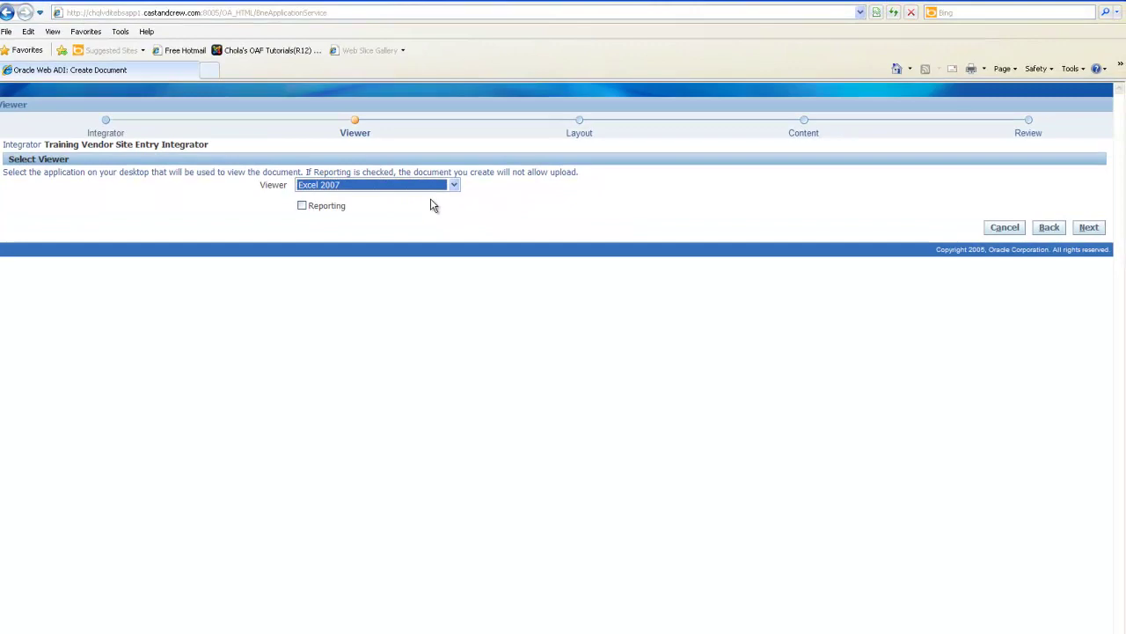
- Keep Excel 2007 as viewer, accept the layout and content defaults, and create the document
left_click(454, 185)
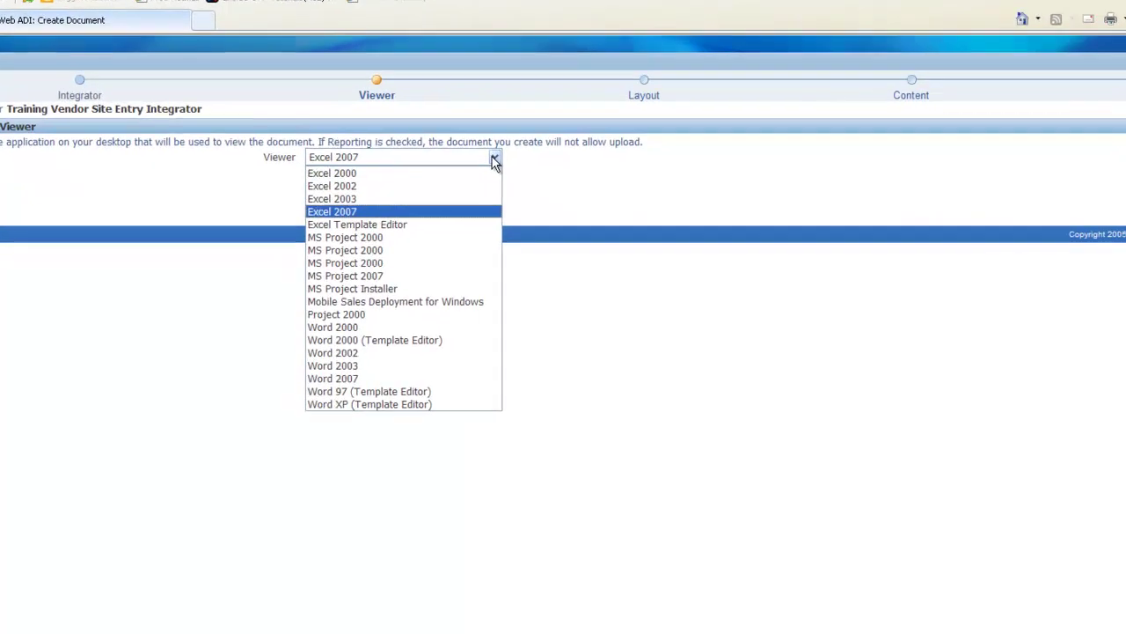
left_click(454, 184)
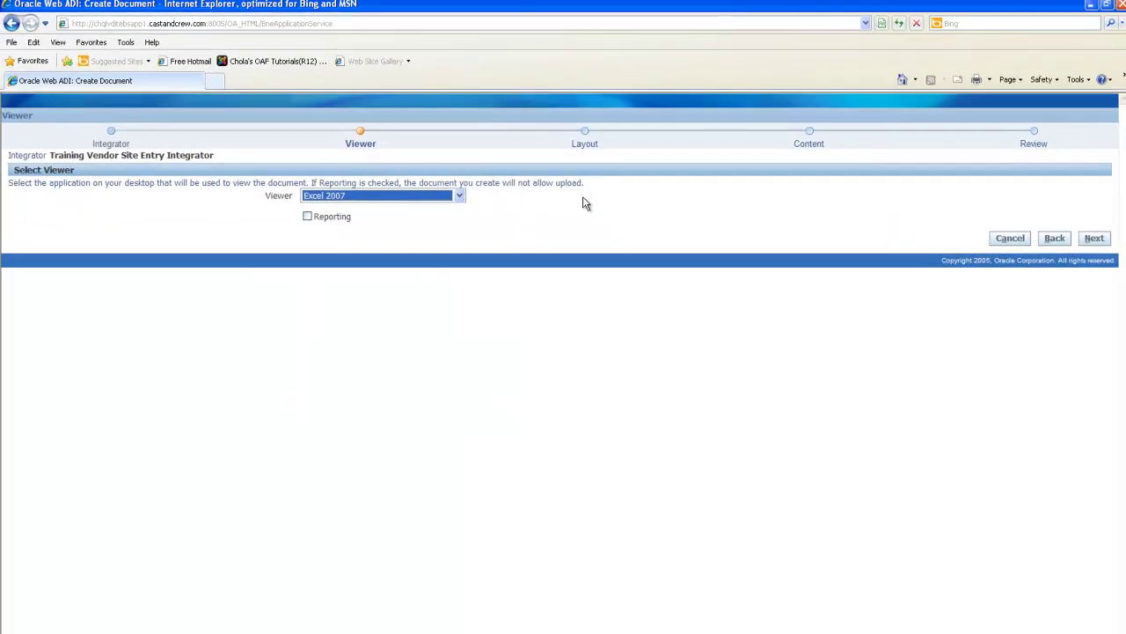
left_click(586, 205)
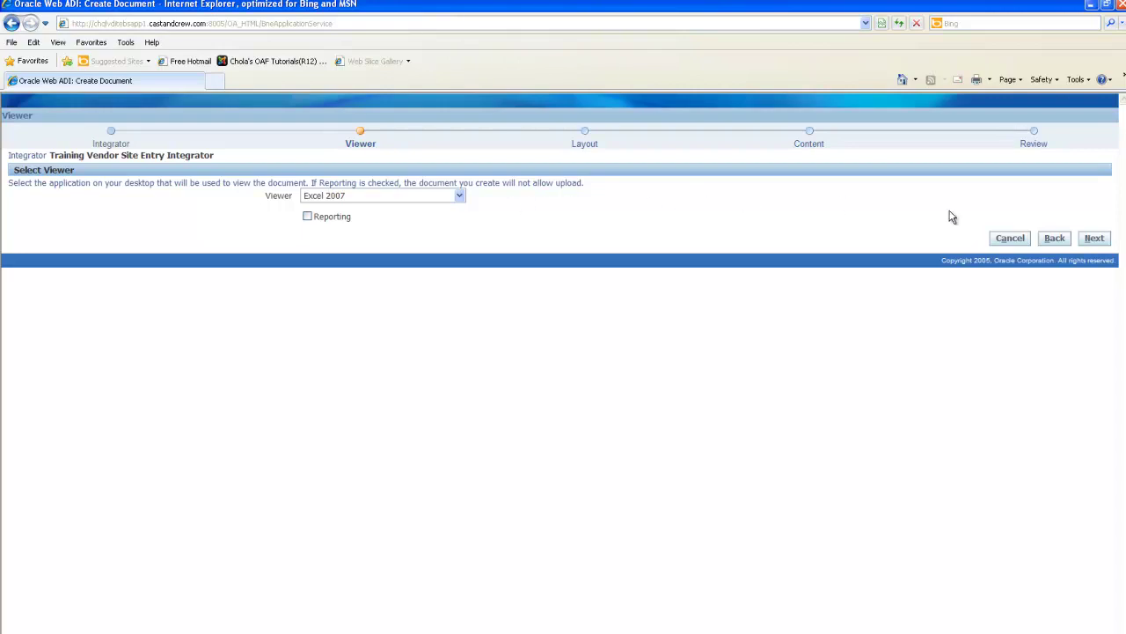
left_click(1096, 241)
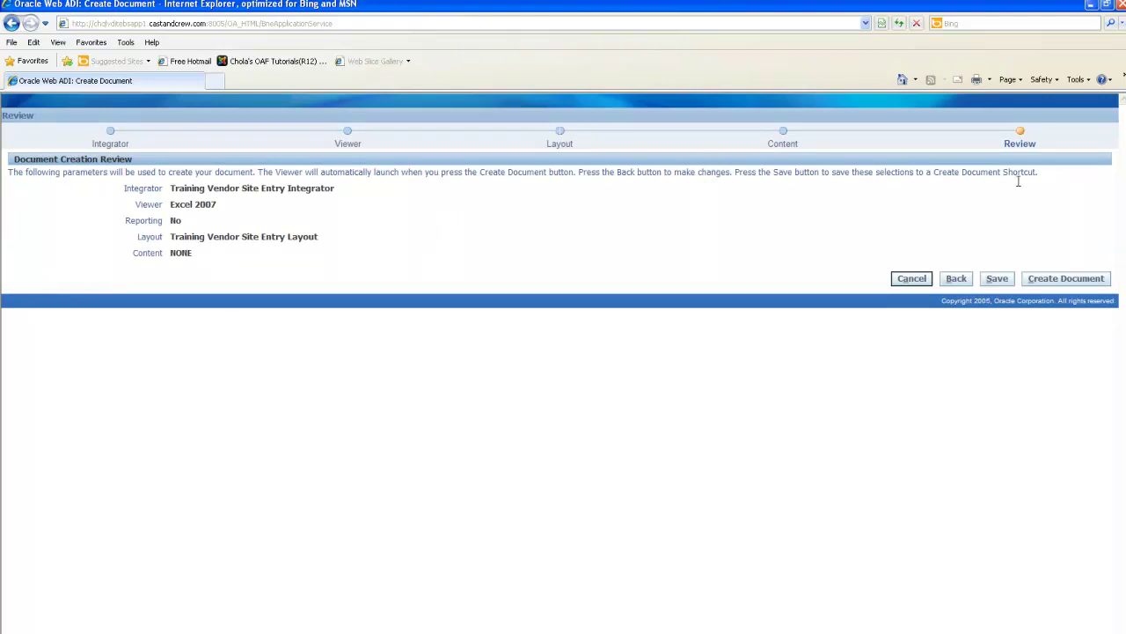
left_click(1075, 281)
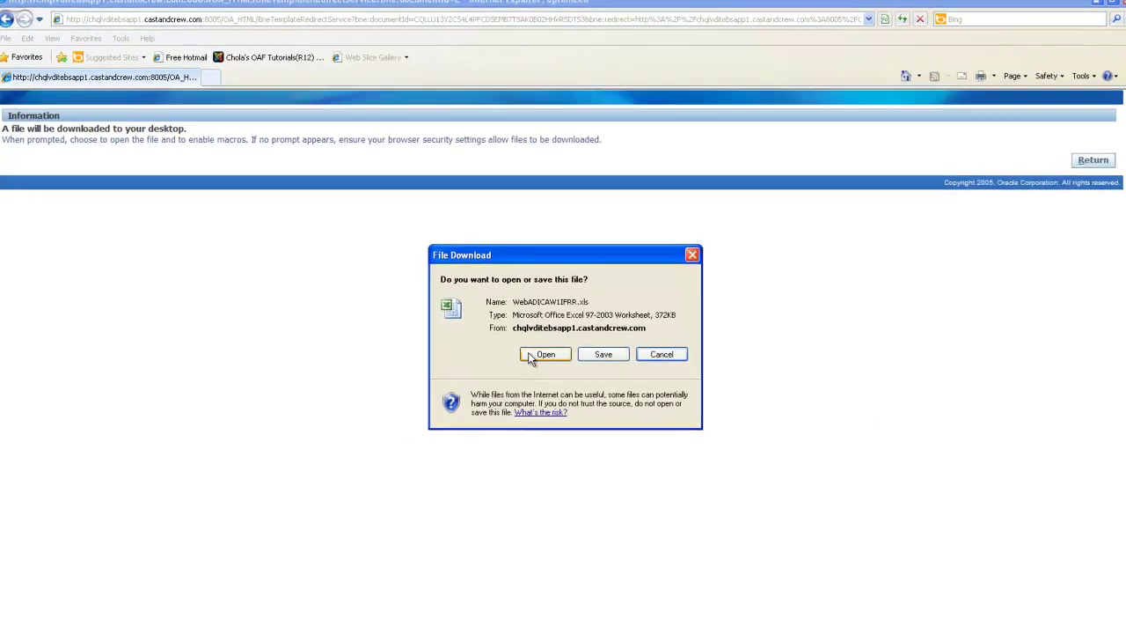
- Open the downloaded WebADICAW1IFRR.xls workbook directly in Excel instead of saving it
left_click(533, 356)
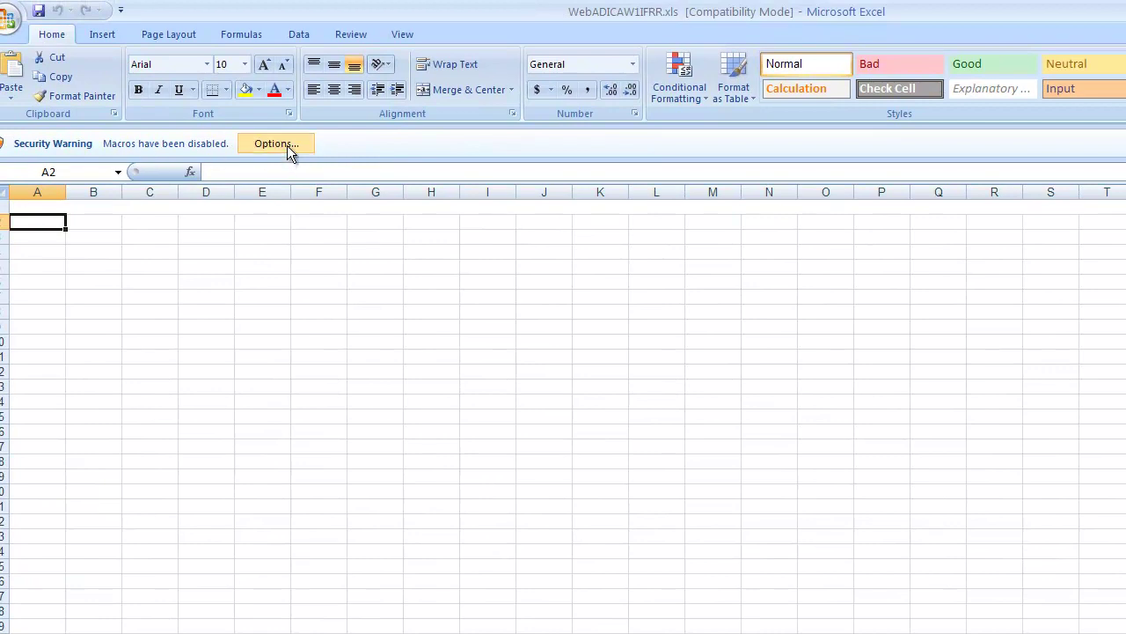
- Enable the workbook's macros and dismiss the Web ADI document-created confirmation
left_click(287, 145)
left_click(557, 484)
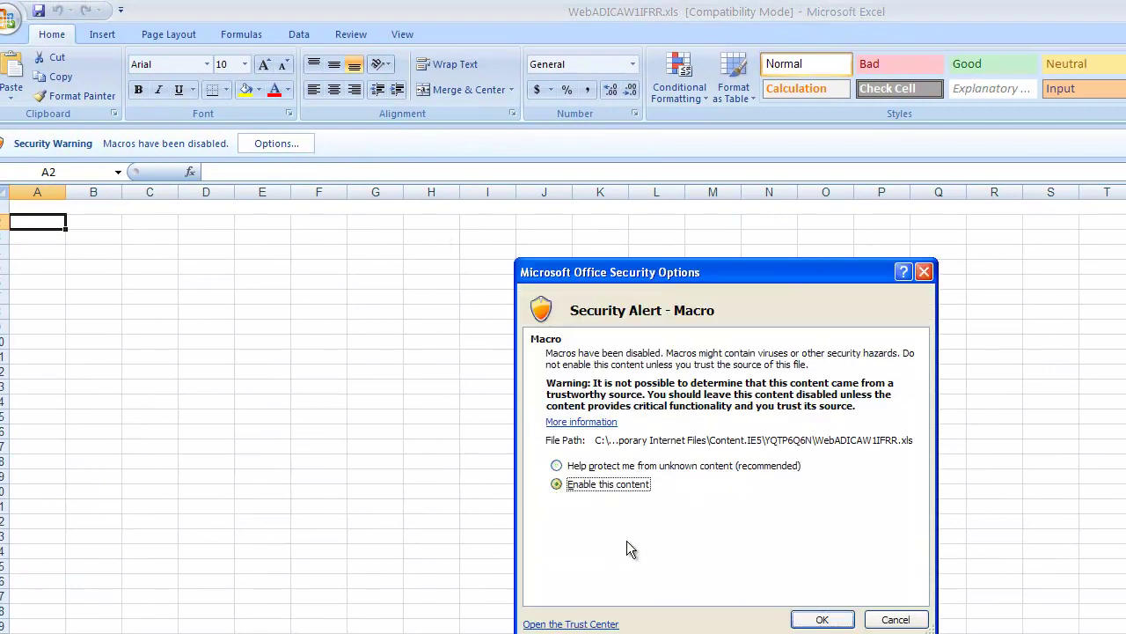
left_click(822, 618)
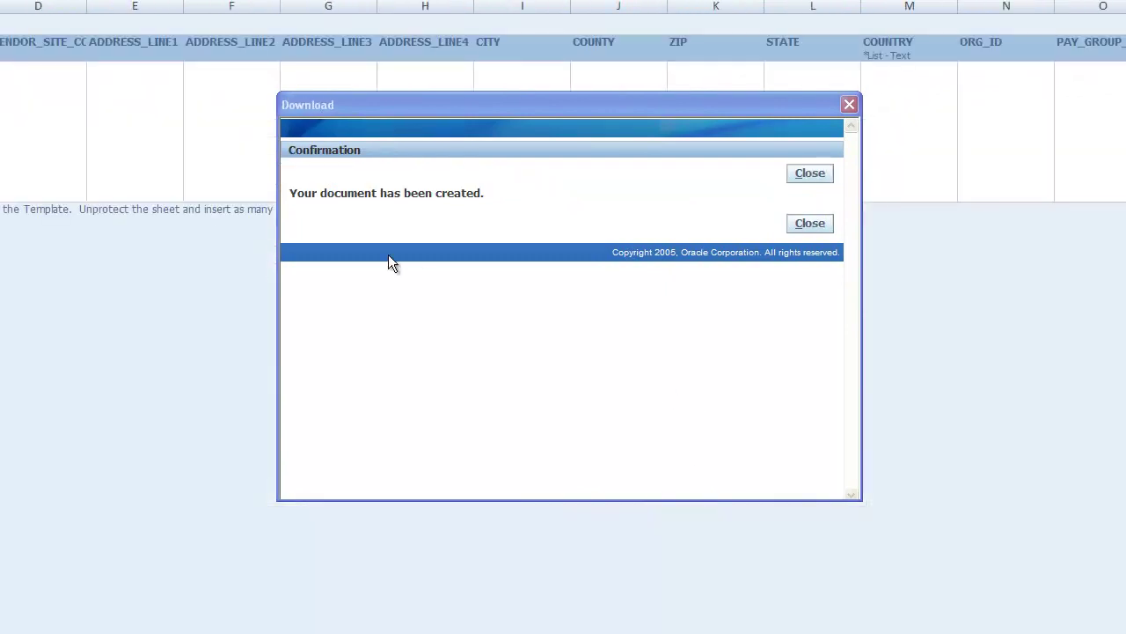
left_click(810, 173)
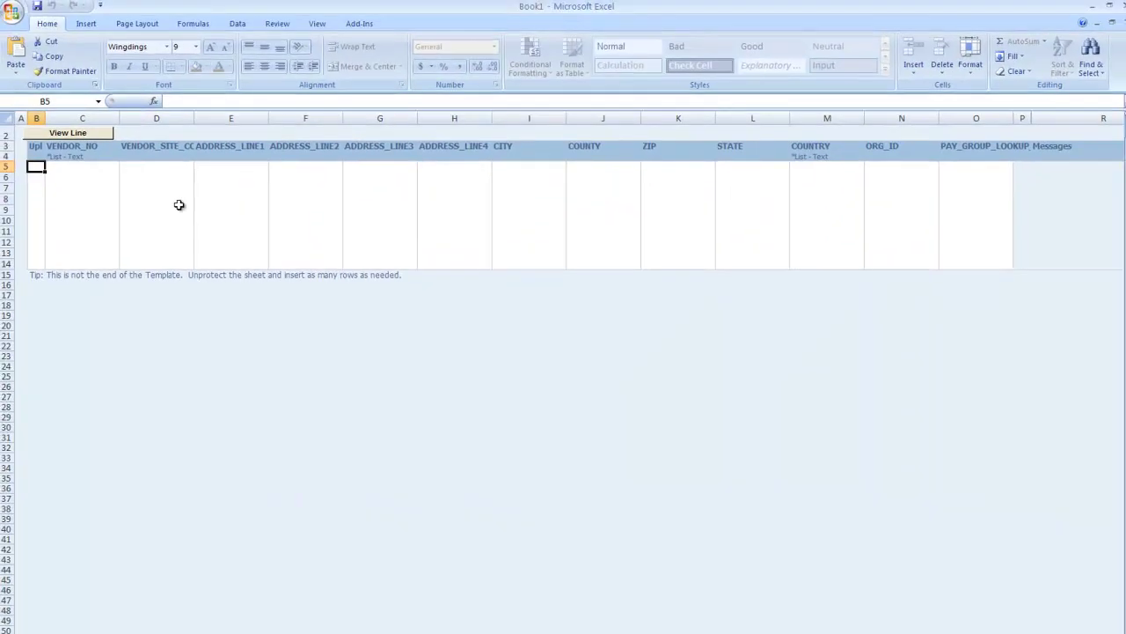
- Fill VENDOR_NO cell C5 with vendor 11001 chosen from the Vendors list
left_click(61, 167)
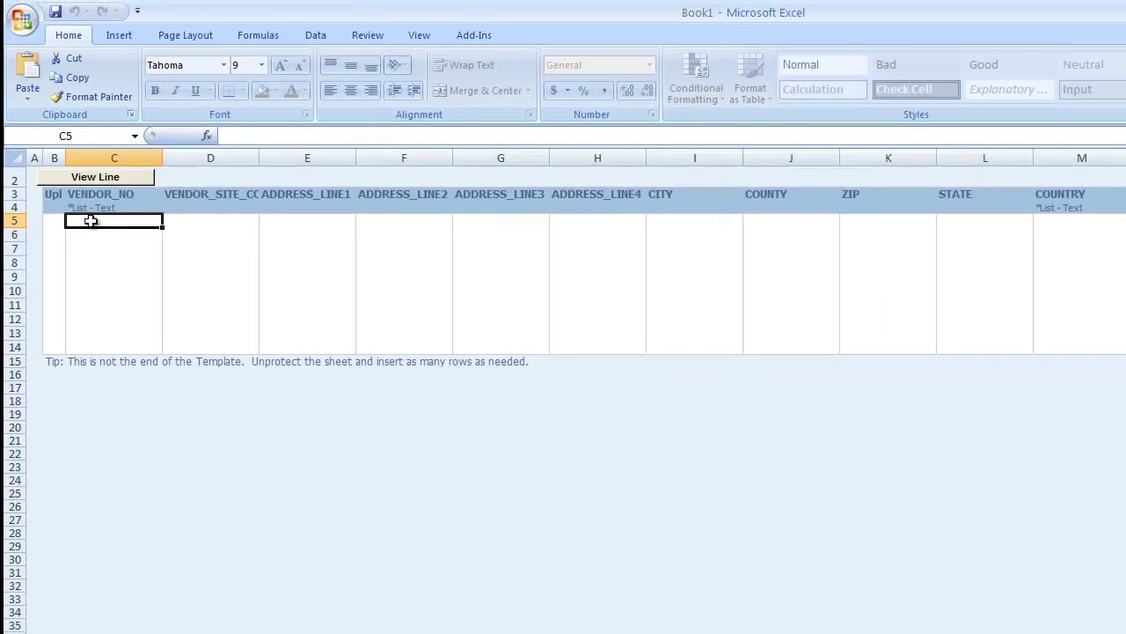
double_click(90, 221)
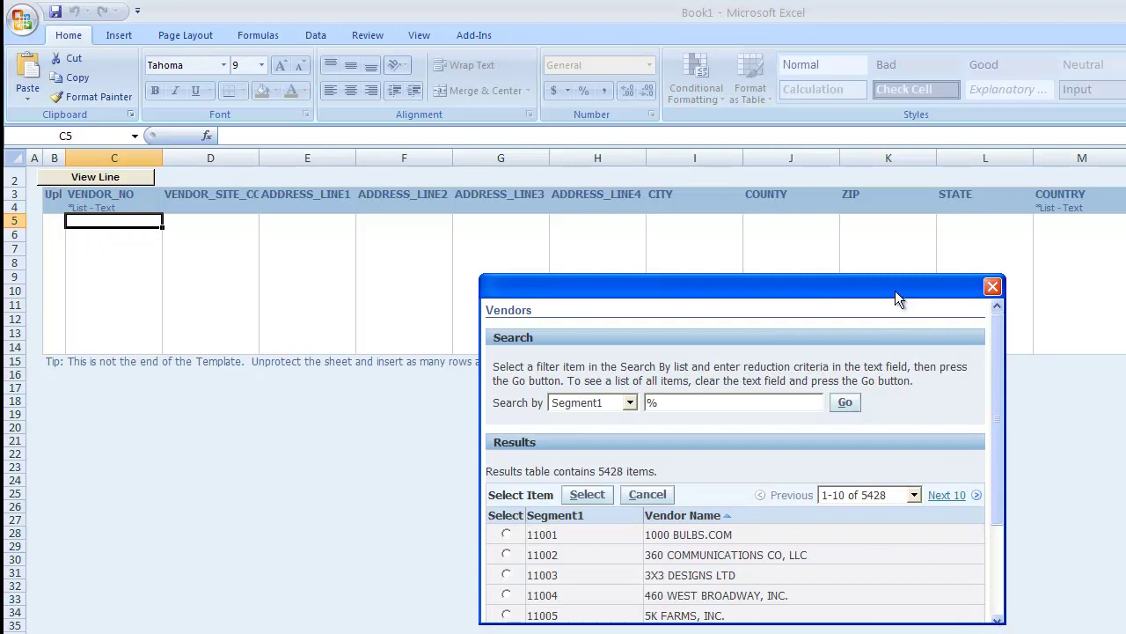
left_click_drag(898, 294, 873, 178)
mouse_move(972, 380)
left_mouse_down()
mouse_move(969, 449)
mouse_move(967, 398)
left_mouse_up()
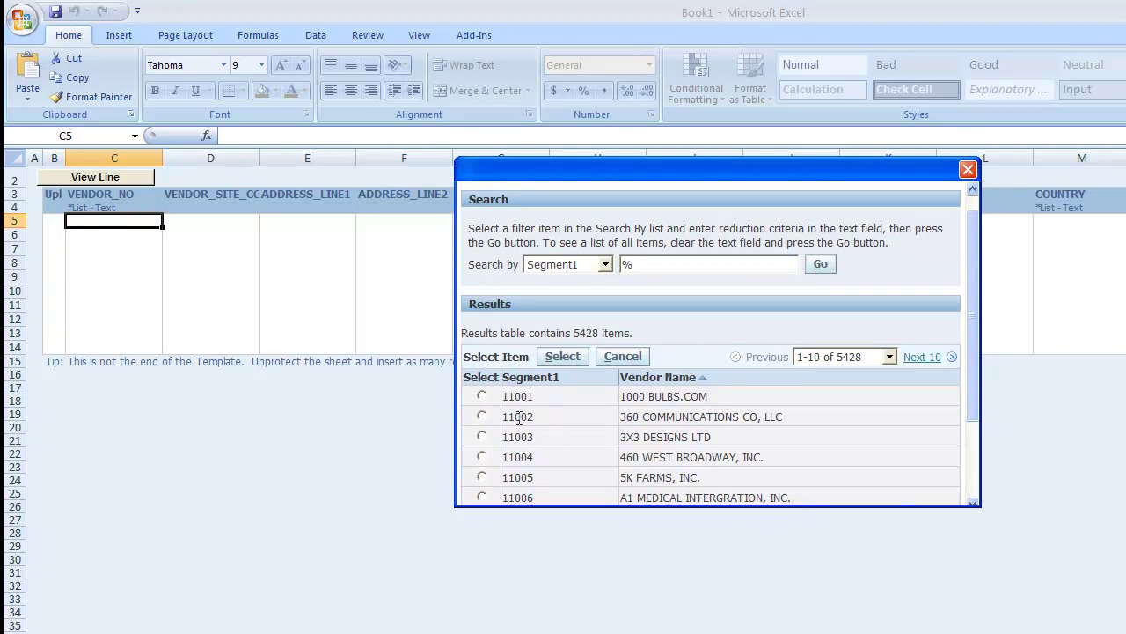
left_click(482, 396)
left_click(562, 355)
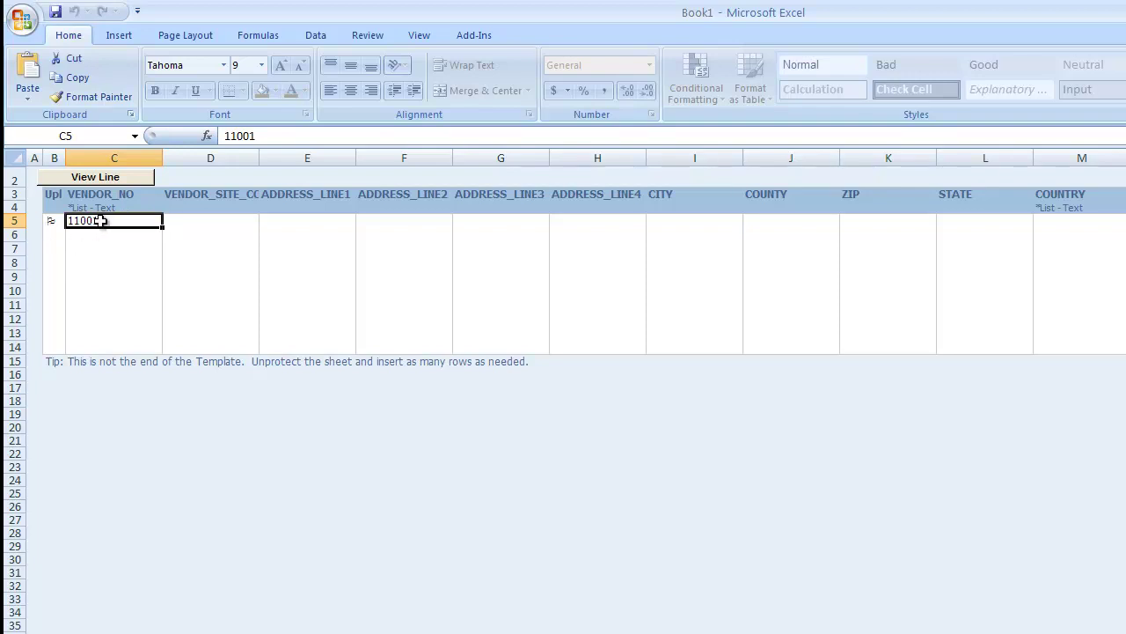
- Enter site code test with address lines line1 and line2 in the first row
left_click(181, 223)
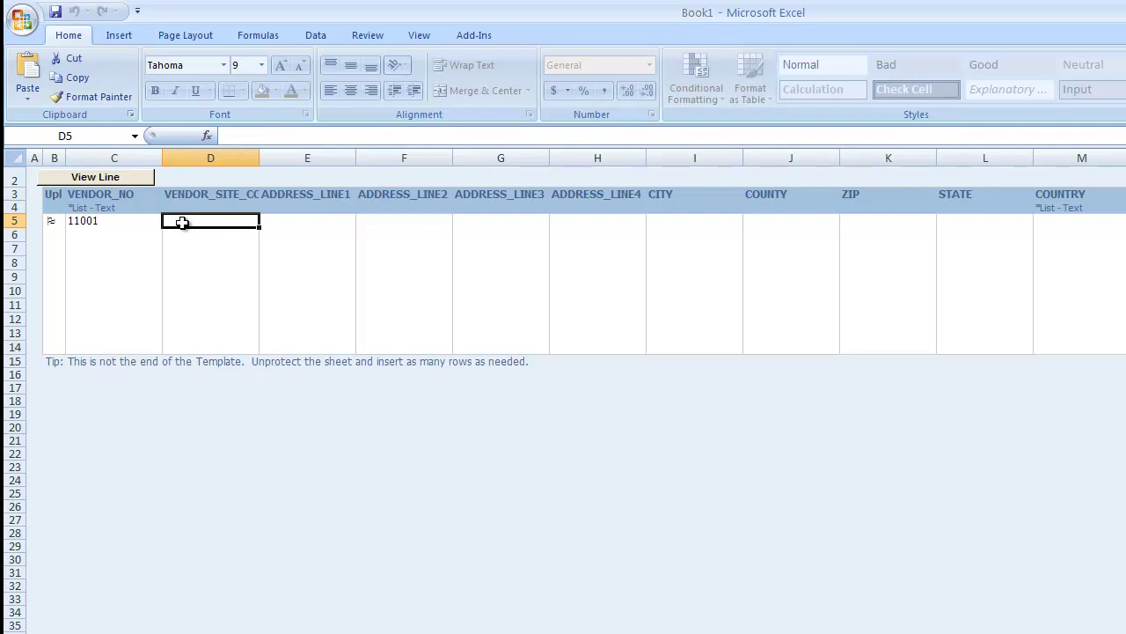
type("test")
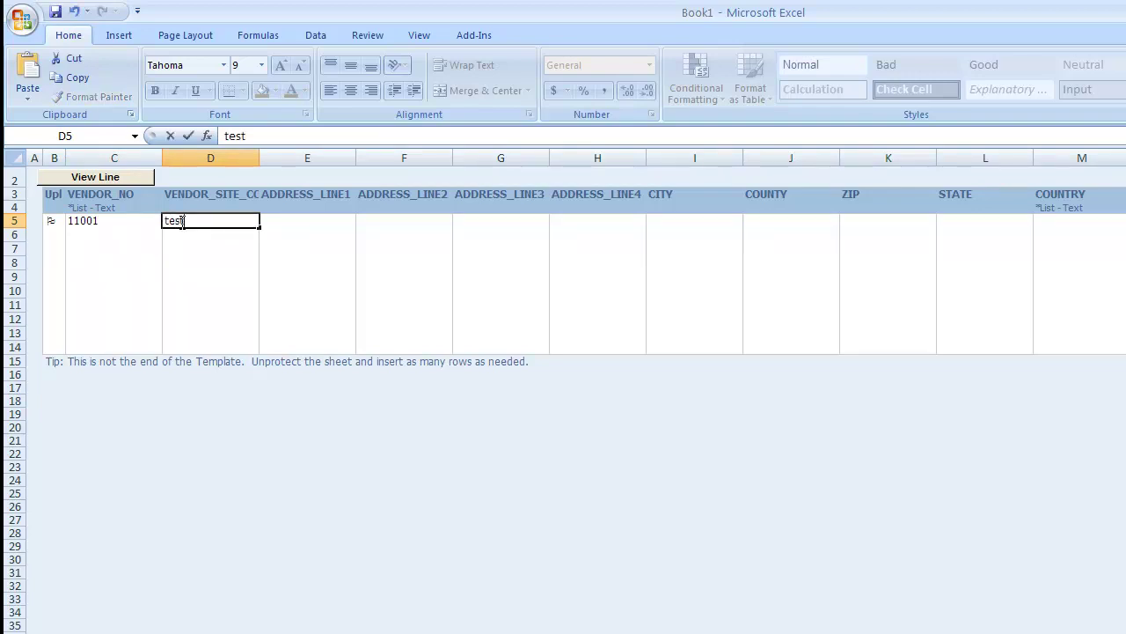
key("Tab")
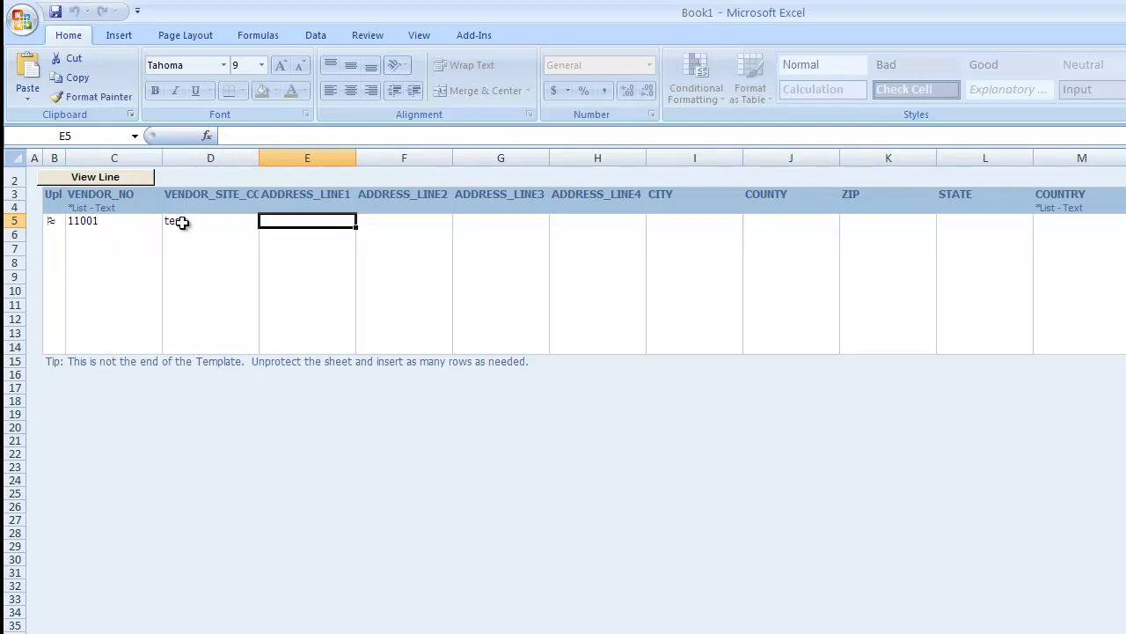
type("line1")
key("Tab")
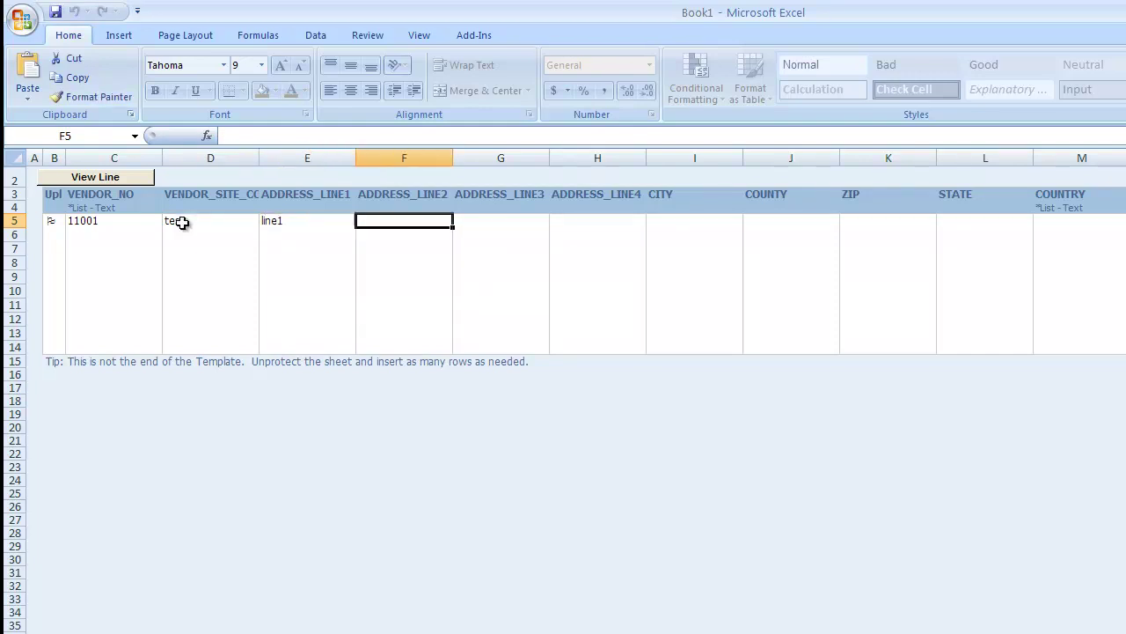
type("line2")
key("Tab")
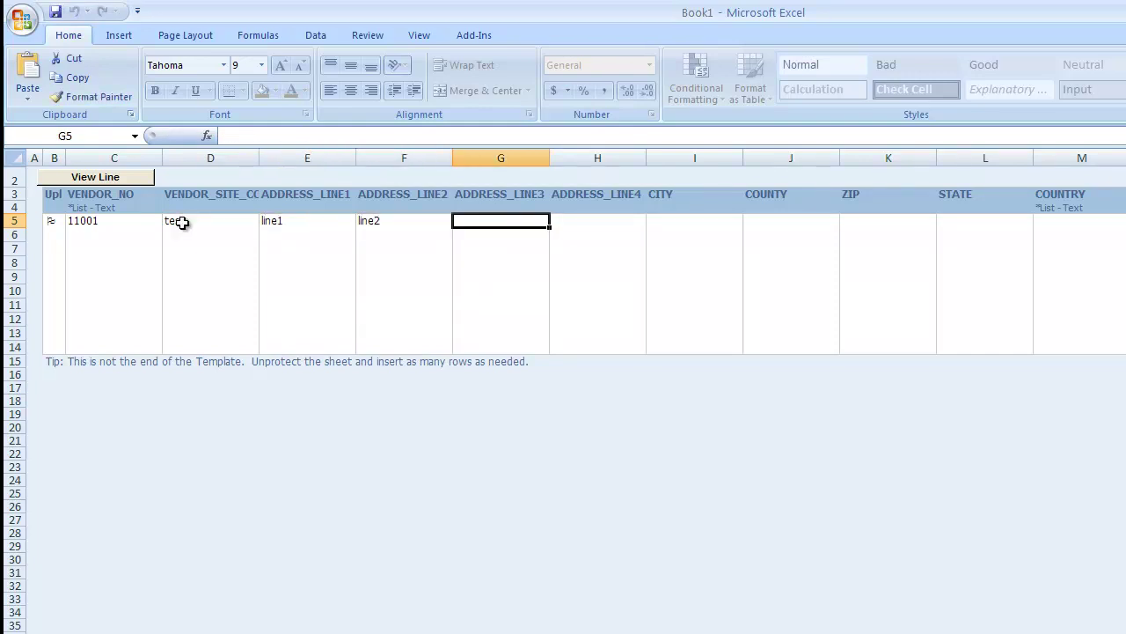
- Enter city and county Los Angeles, ZIP 90020 and state CA
key("Tab")
key("Tab")
type("L")
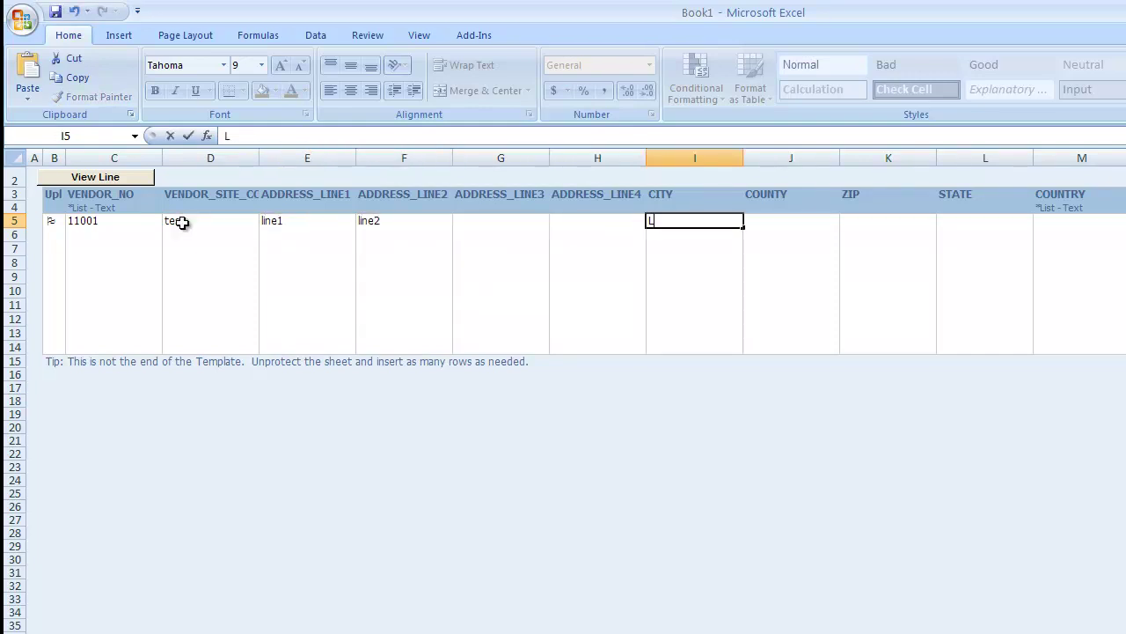
type("os Angeles")
key("Tab")
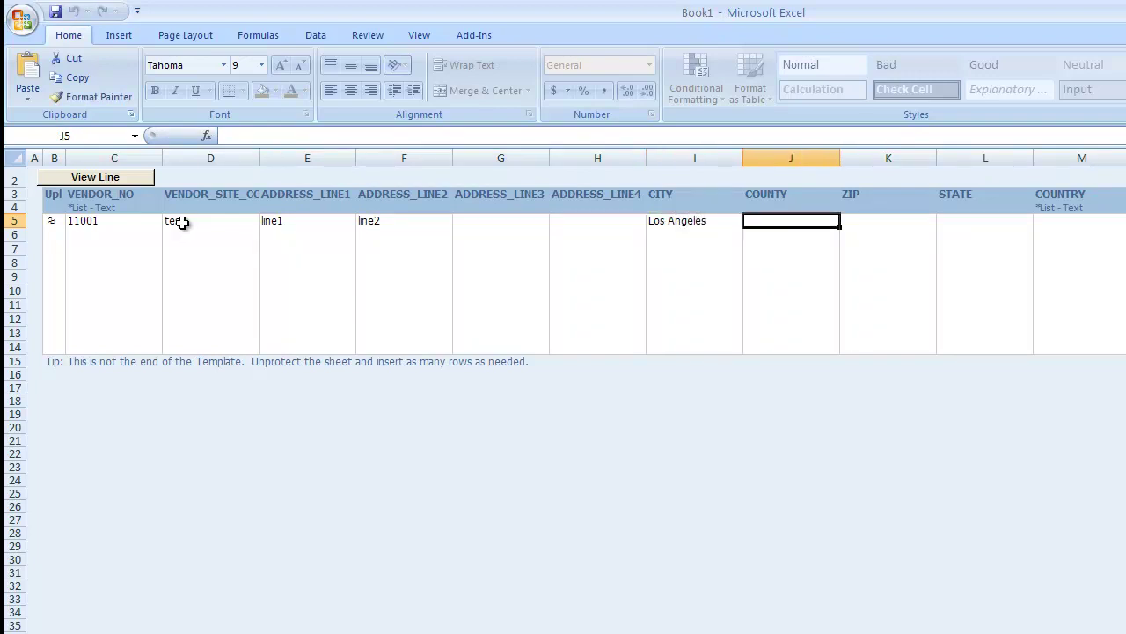
type("Los Ang")
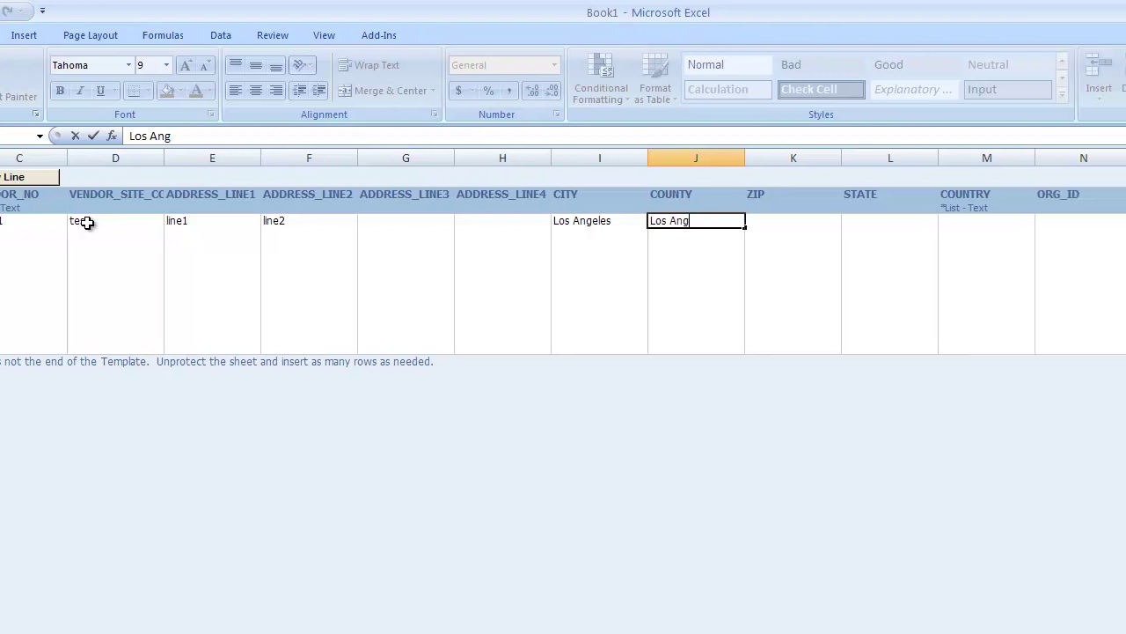
type("eles")
key("Tab")
type("90020")
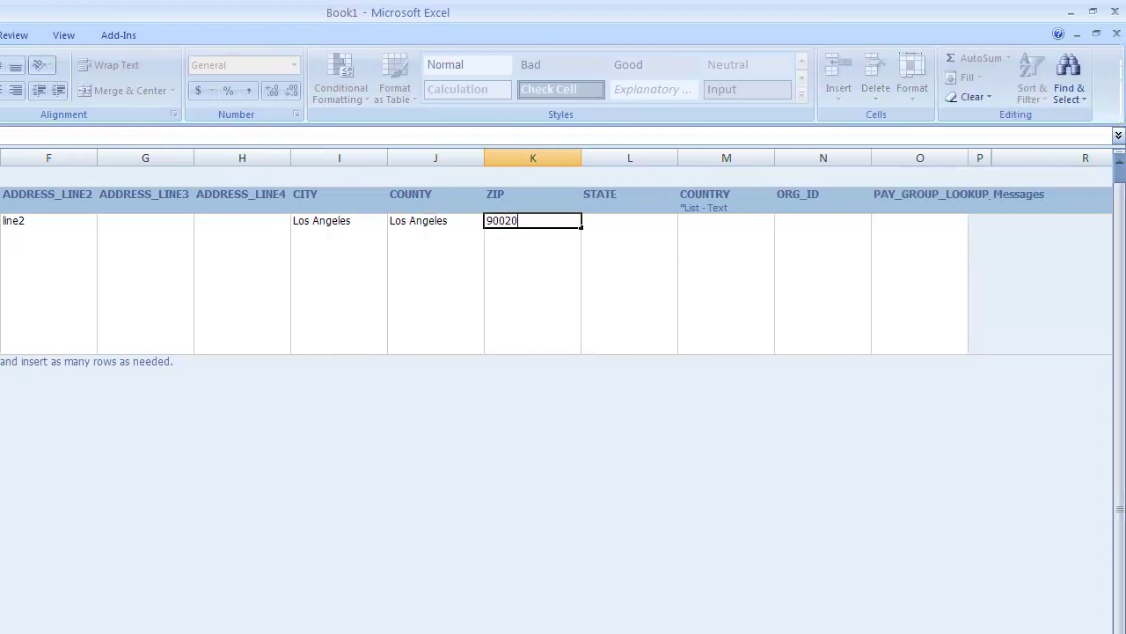
key("Tab")
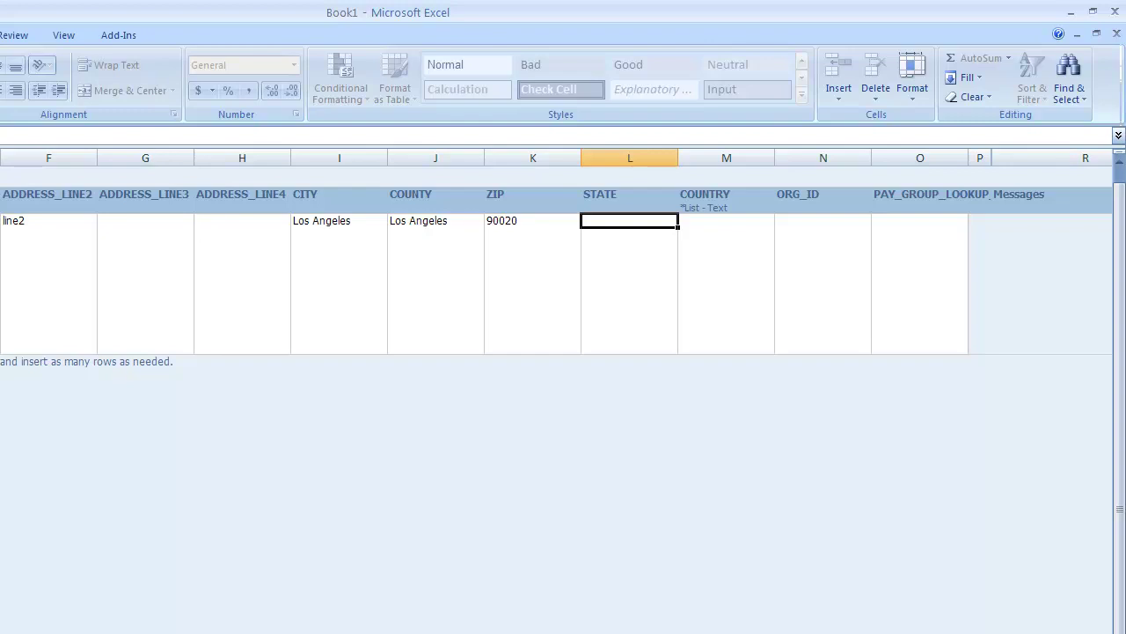
type("CA")
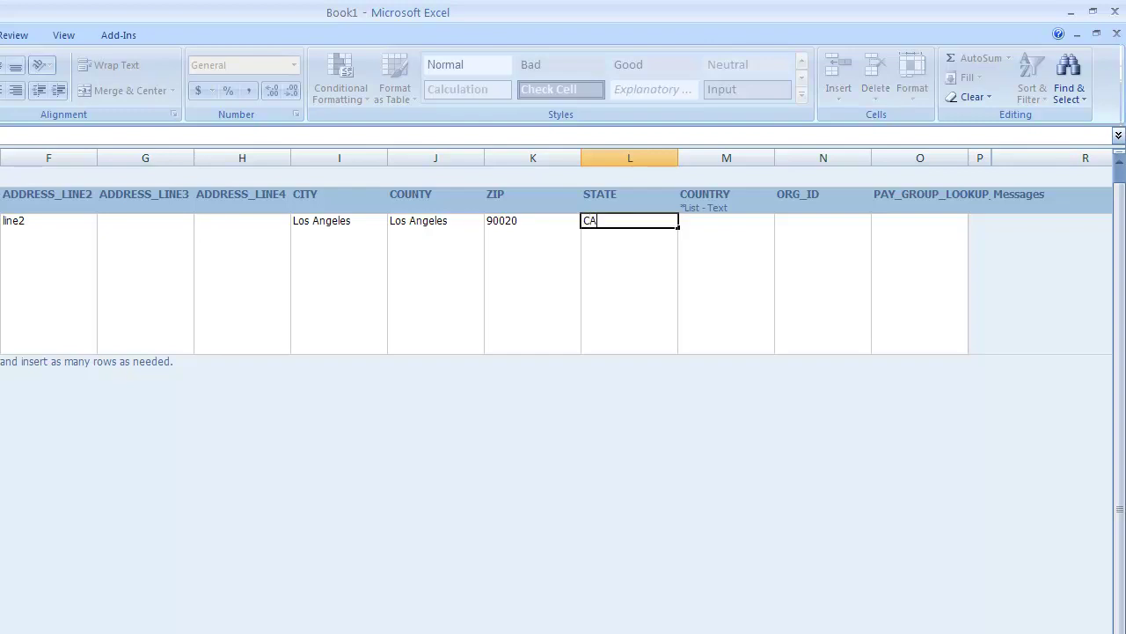
key("Tab")
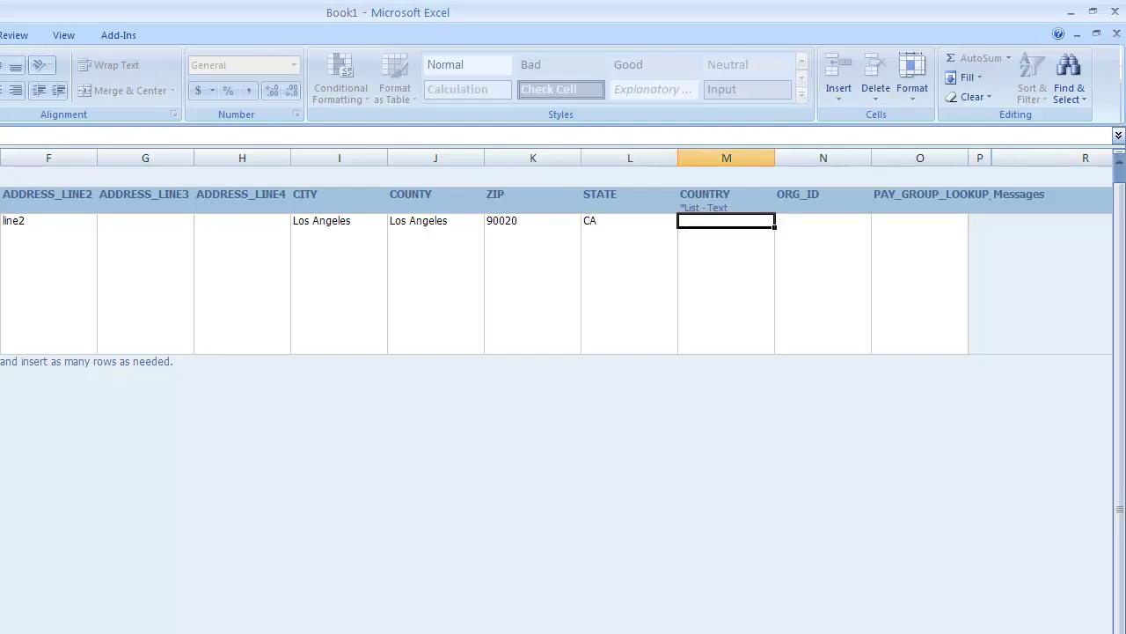
- Set COUNTRY to US from the Countries list of values
double_click(702, 223)
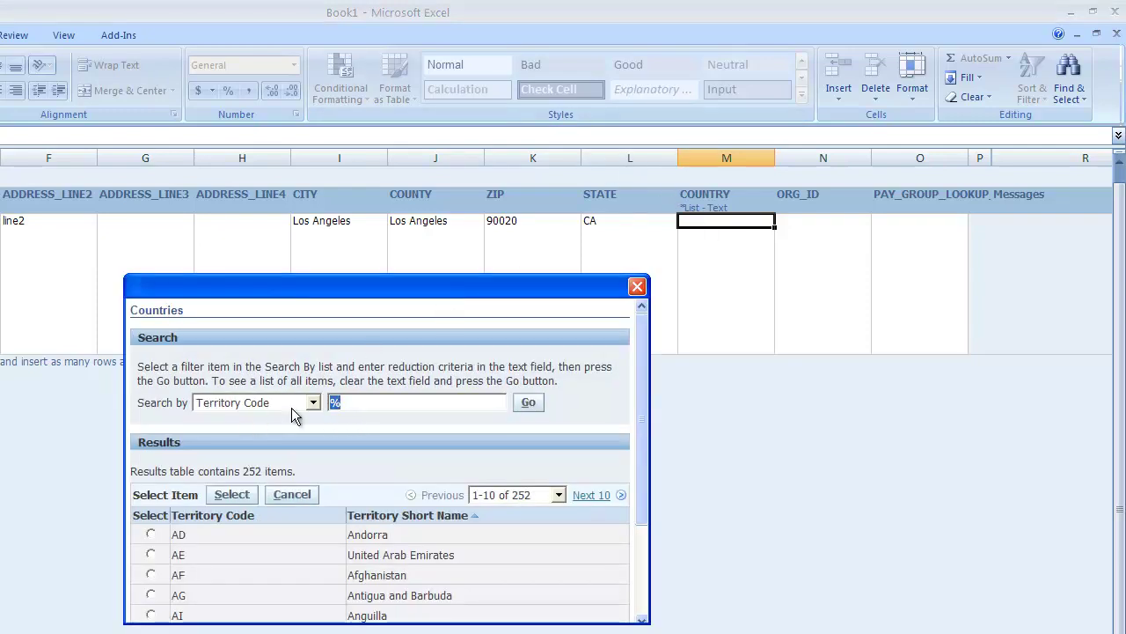
type("US")
key("Return")
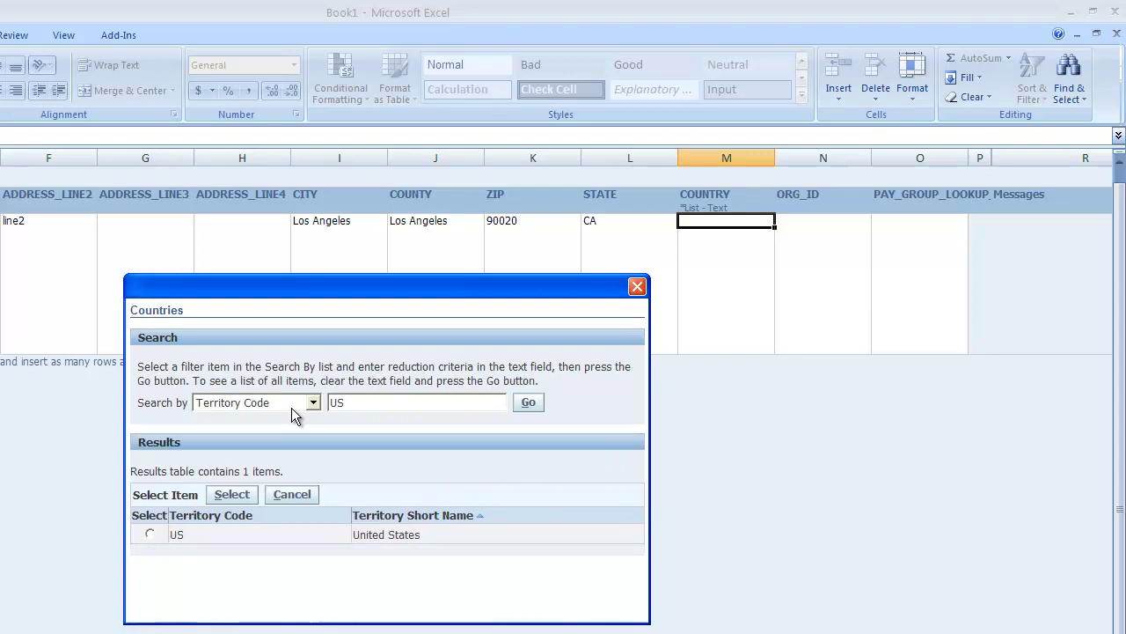
left_click(149, 534)
left_click(227, 500)
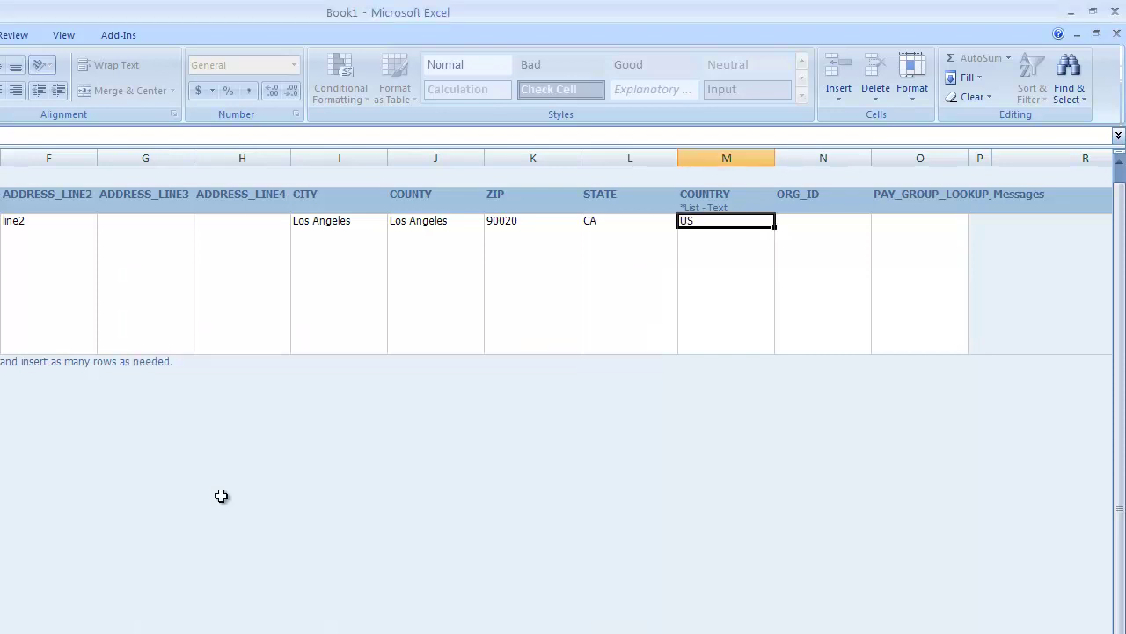
- Enter ORG_ID 83 and pay group GARN in the row
left_click(794, 222)
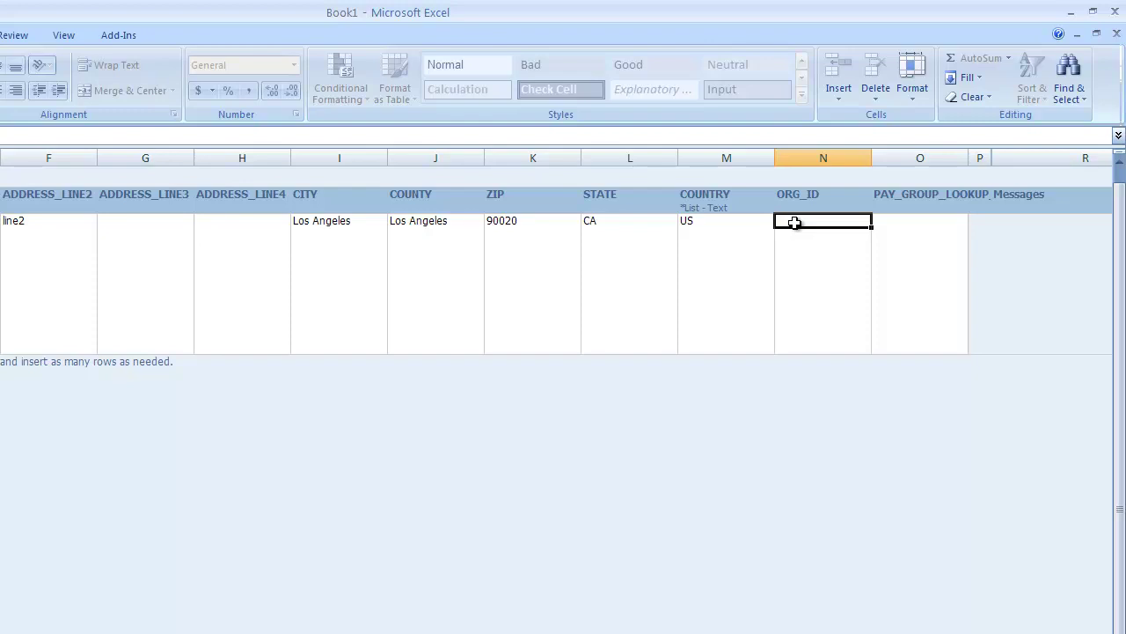
type("83")
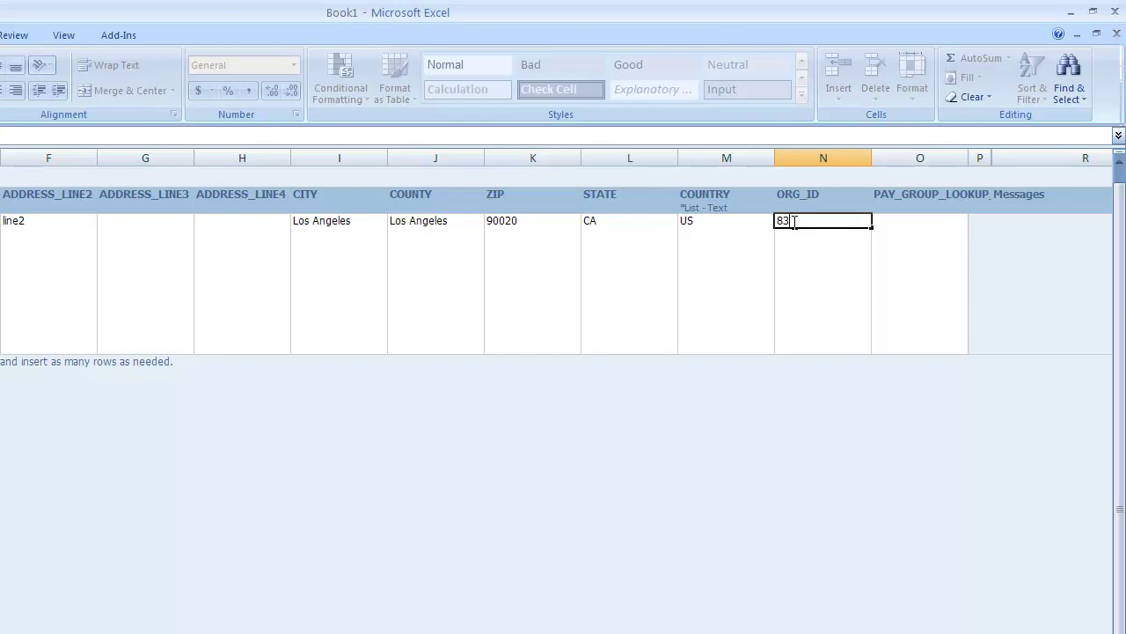
key("Tab")
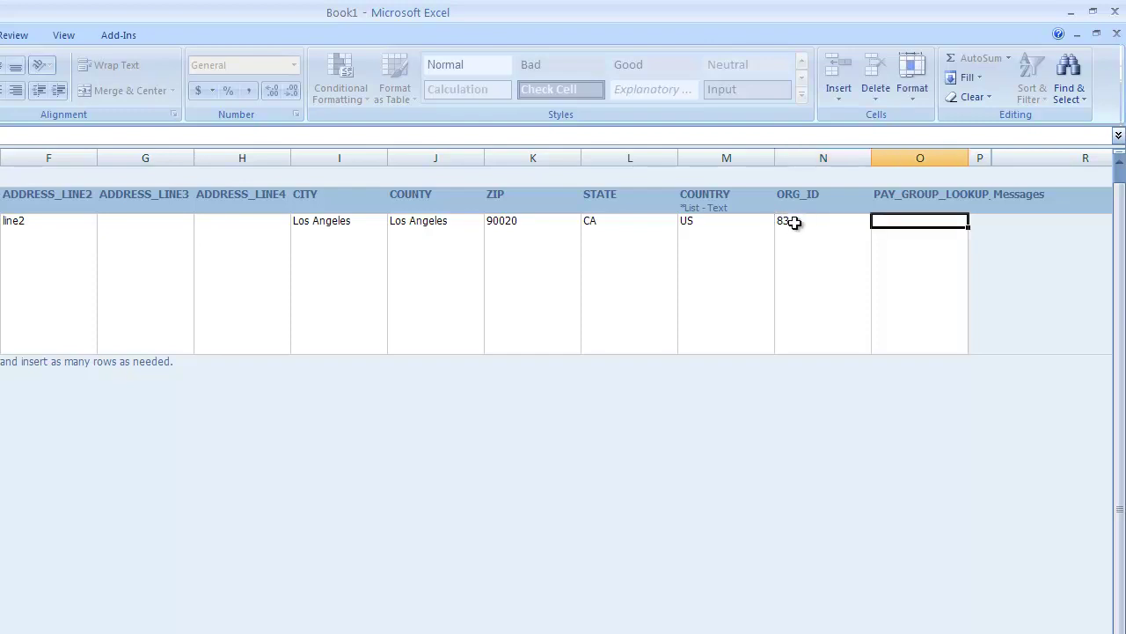
type("g")
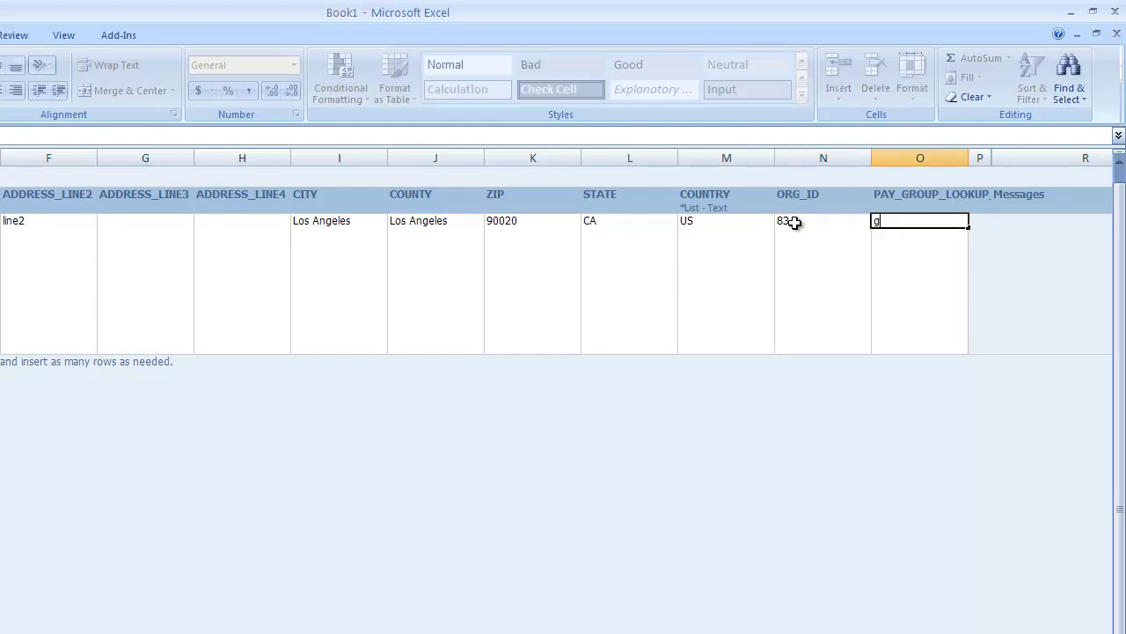
key("BackSpace")
type("GARN")
key("Return")
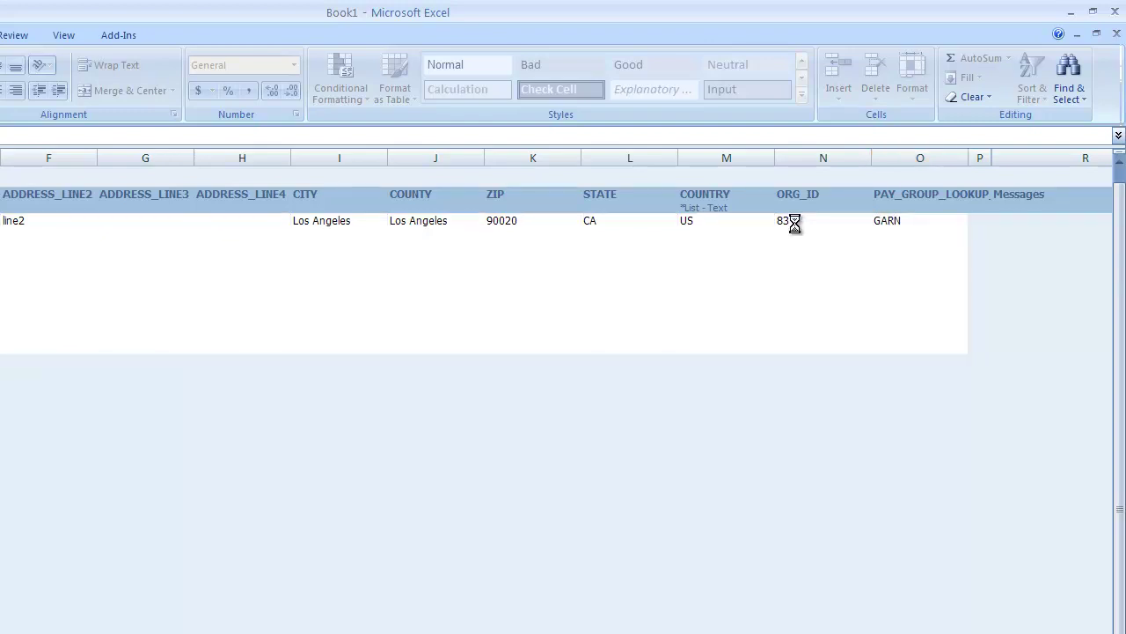
- Upload the vendor site row through the Oracle add-in and dismiss the success confirmation
left_click(394, 216)
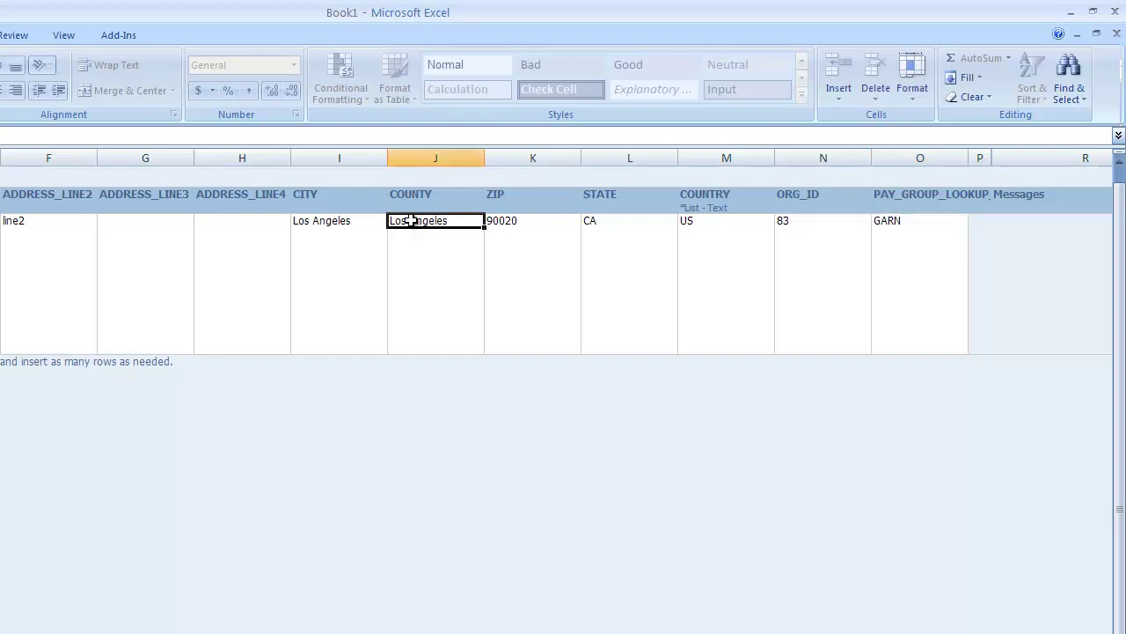
left_click(120, 35)
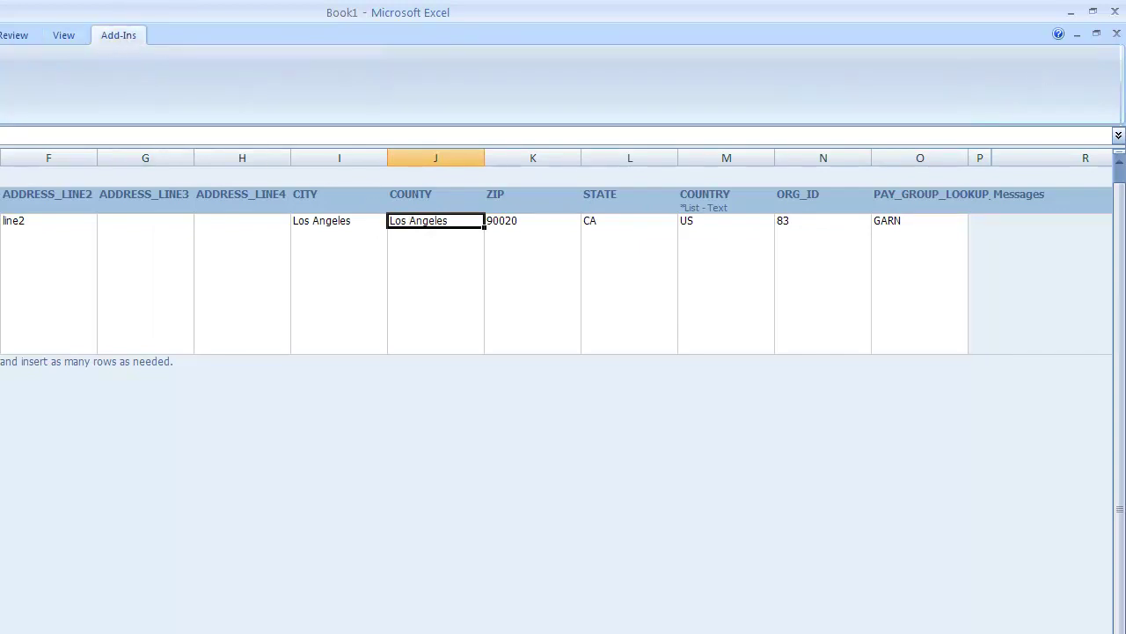
left_click(57, 66)
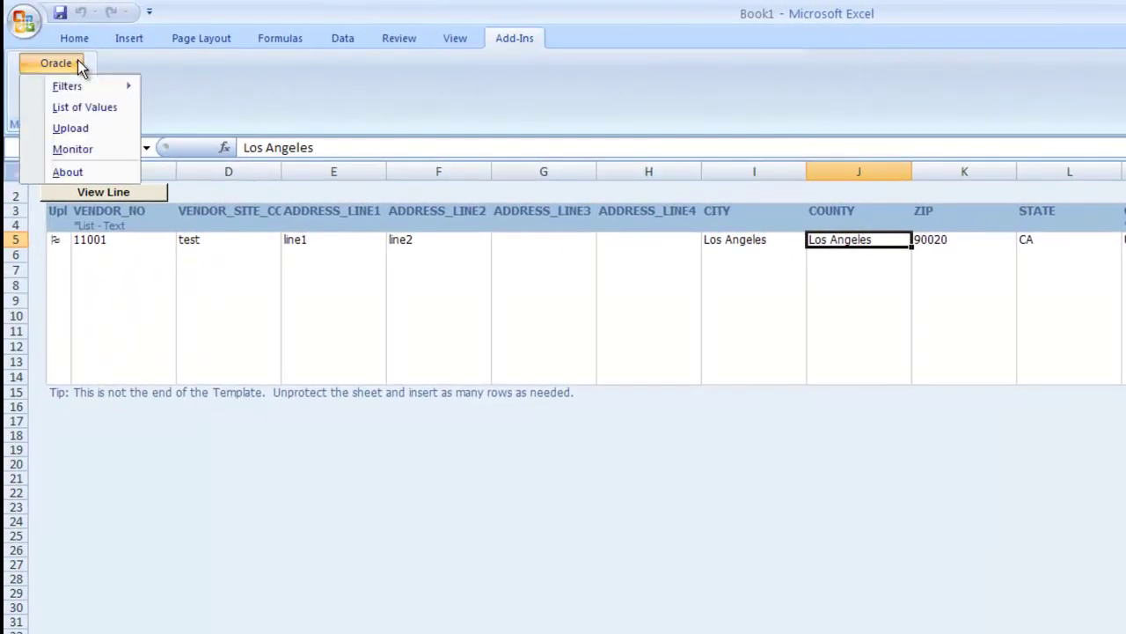
left_click(74, 128)
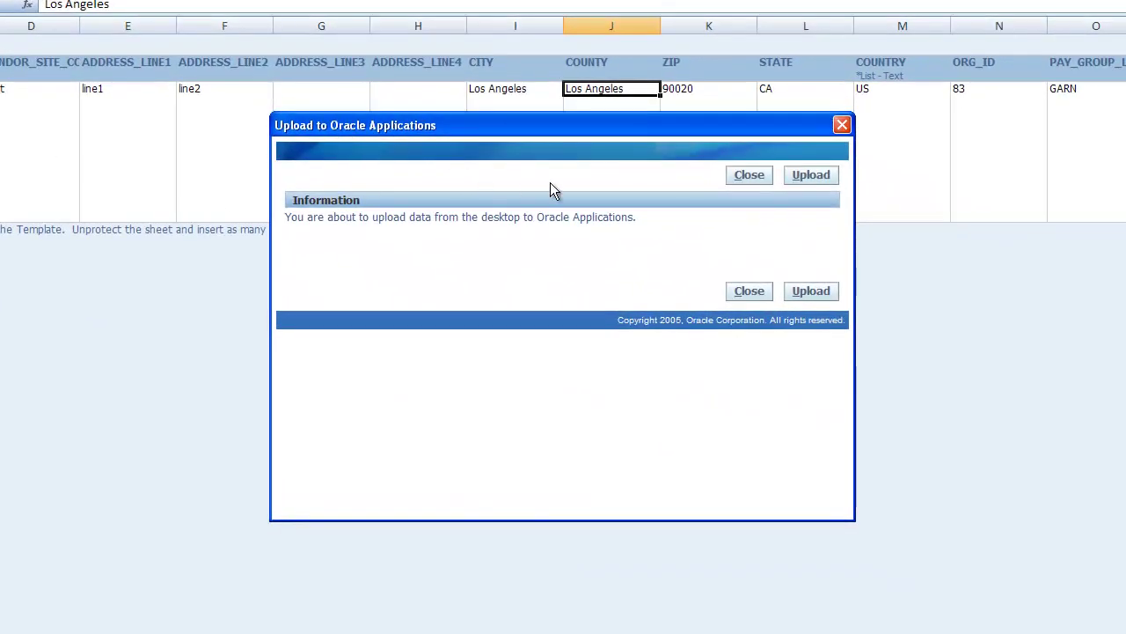
left_click(816, 176)
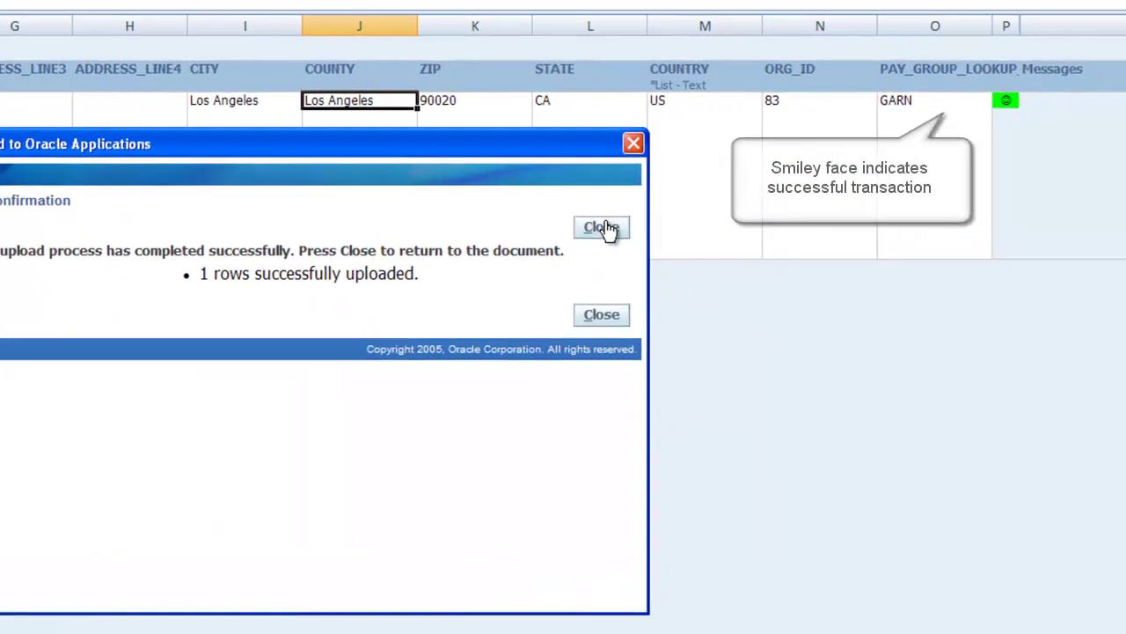
left_click(815, 195)
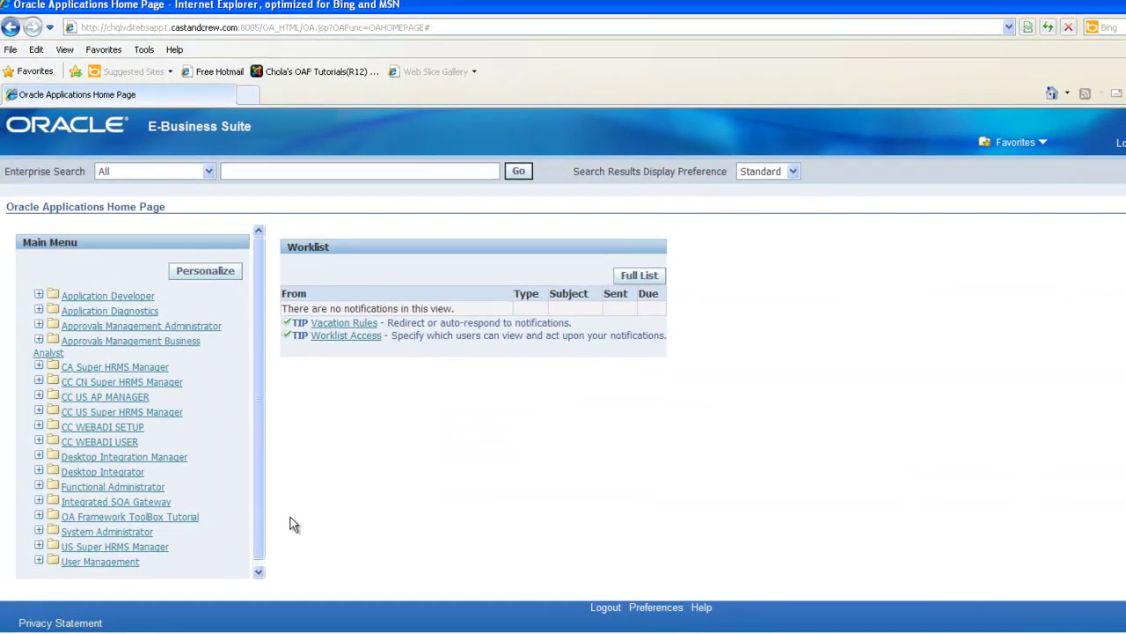
- Search for supplier number 11001 on the CC US AP MANAGER Suppliers Entry page
left_click(139, 399)
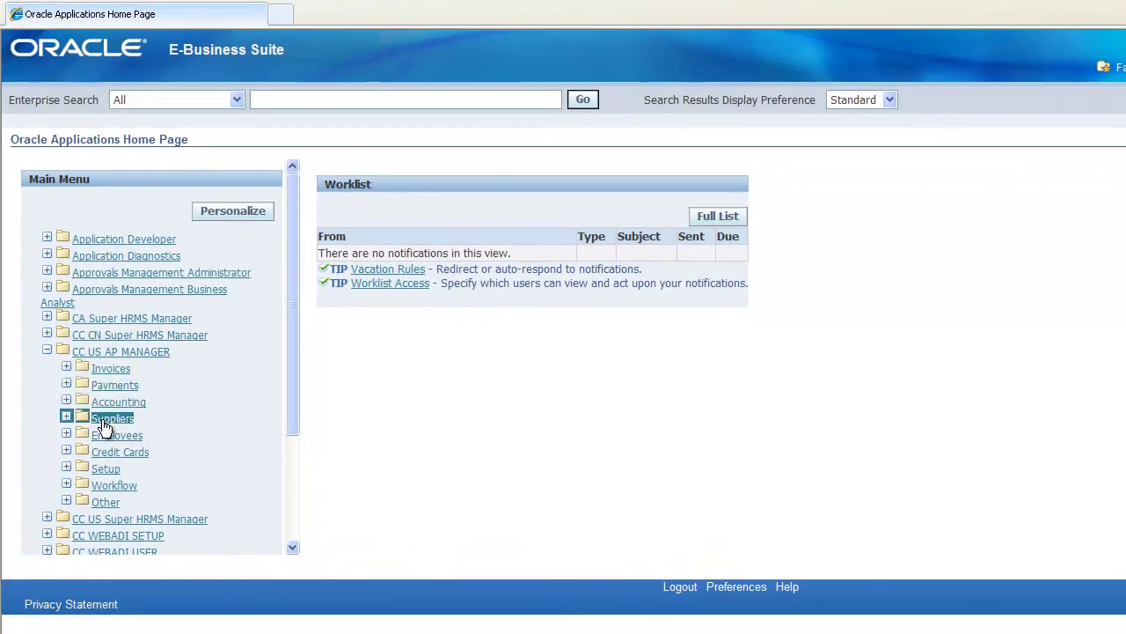
left_click(105, 418)
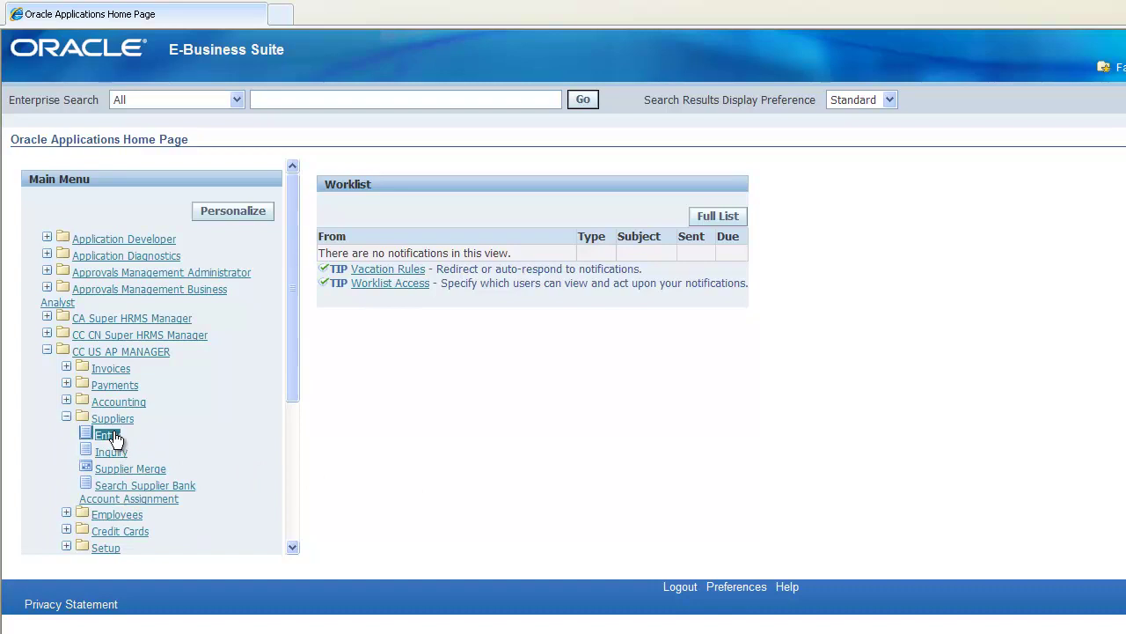
left_click(113, 437)
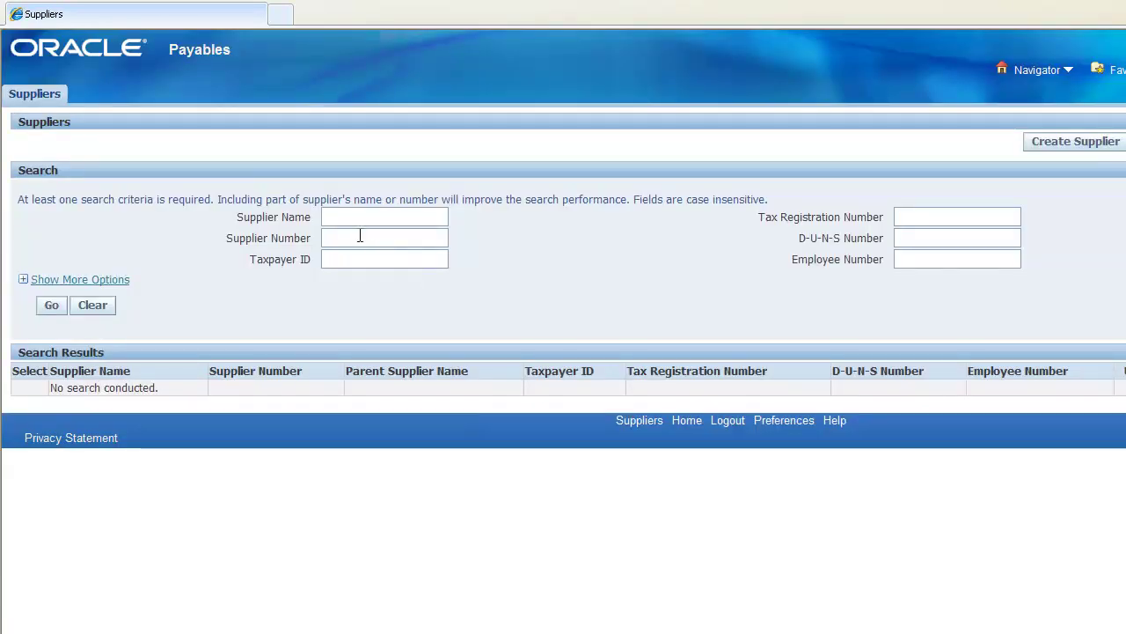
left_click(360, 236)
type("11001")
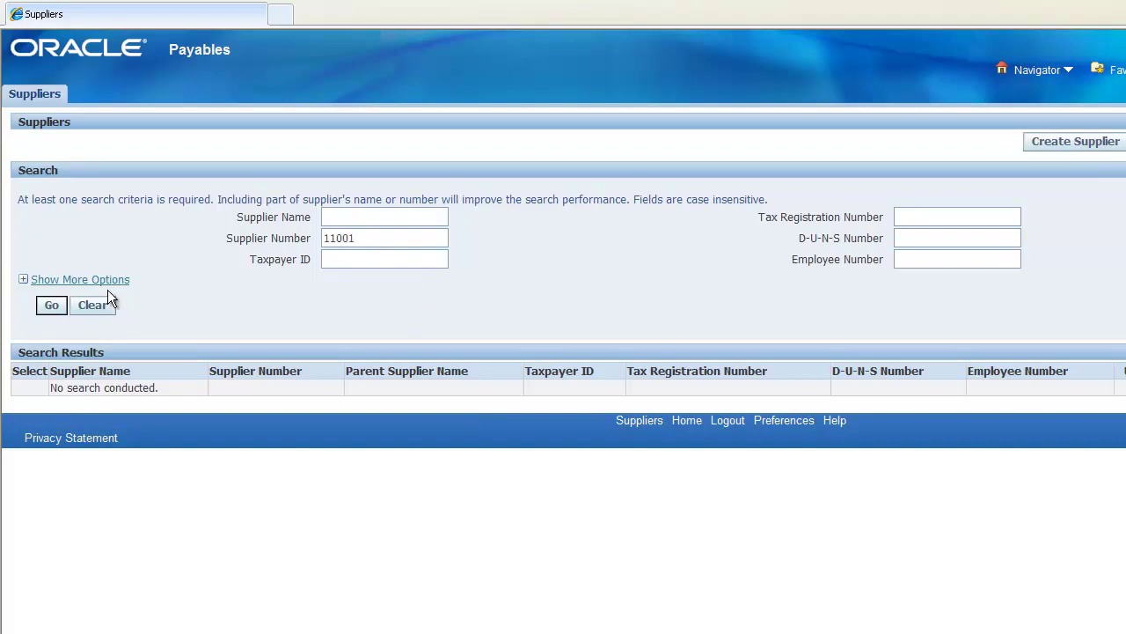
left_click(51, 305)
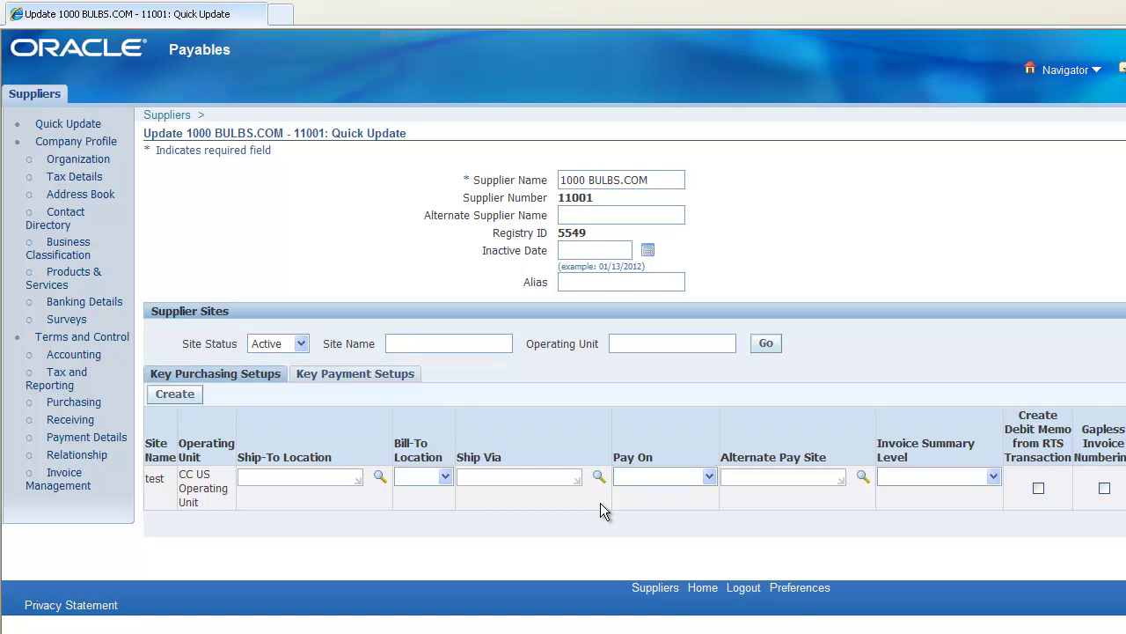
- Open supplier 11001's Address Book and show the test address details
left_click(81, 200)
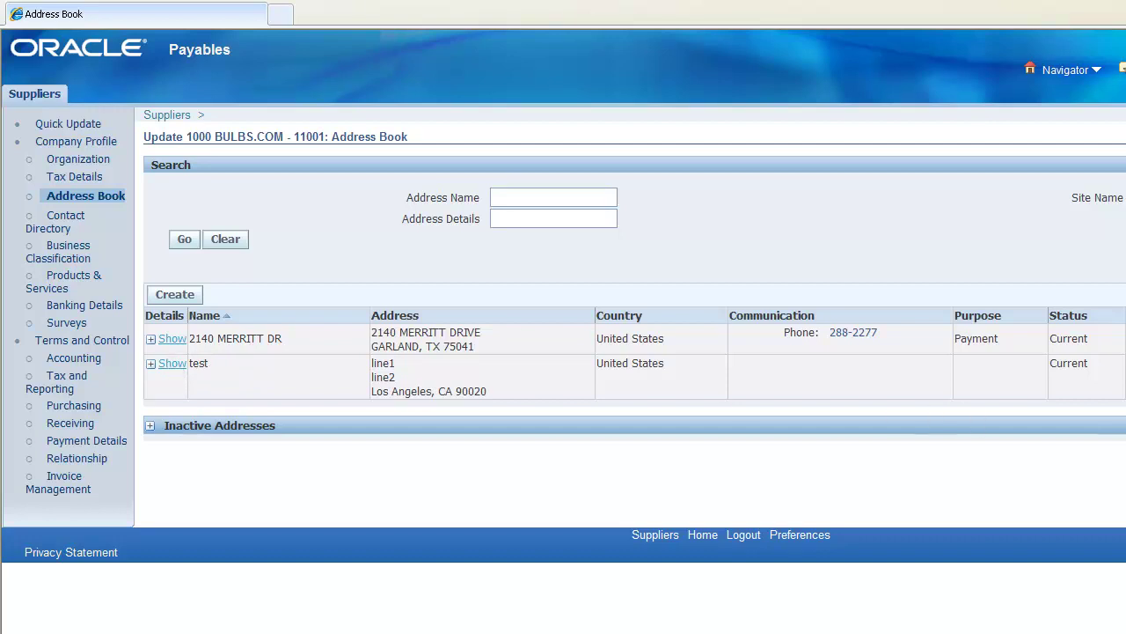
left_click(171, 363)
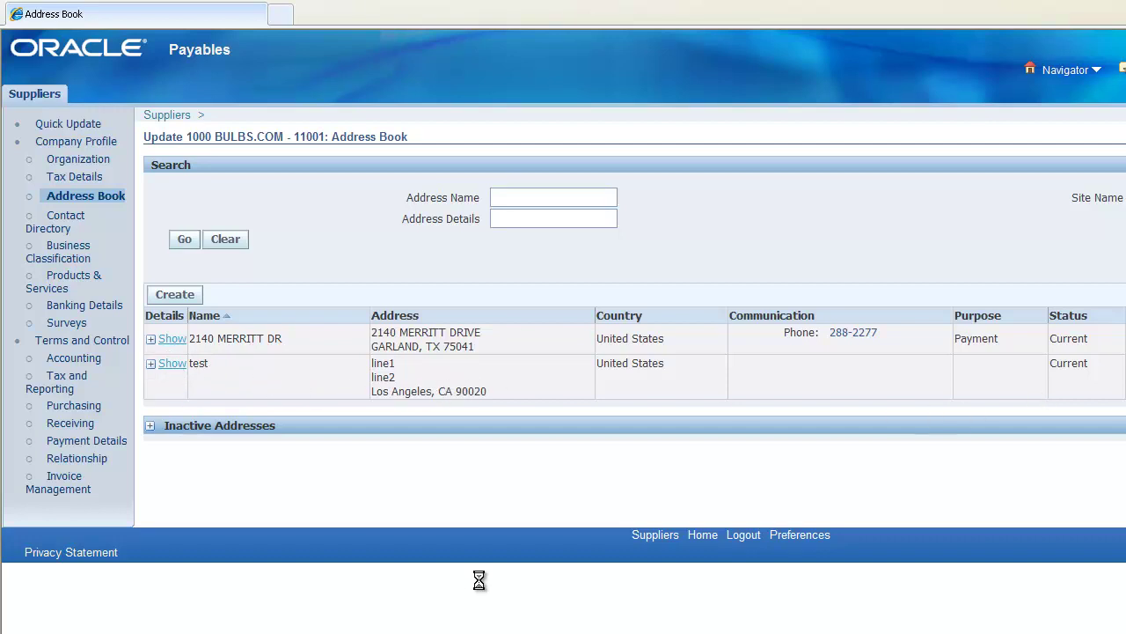